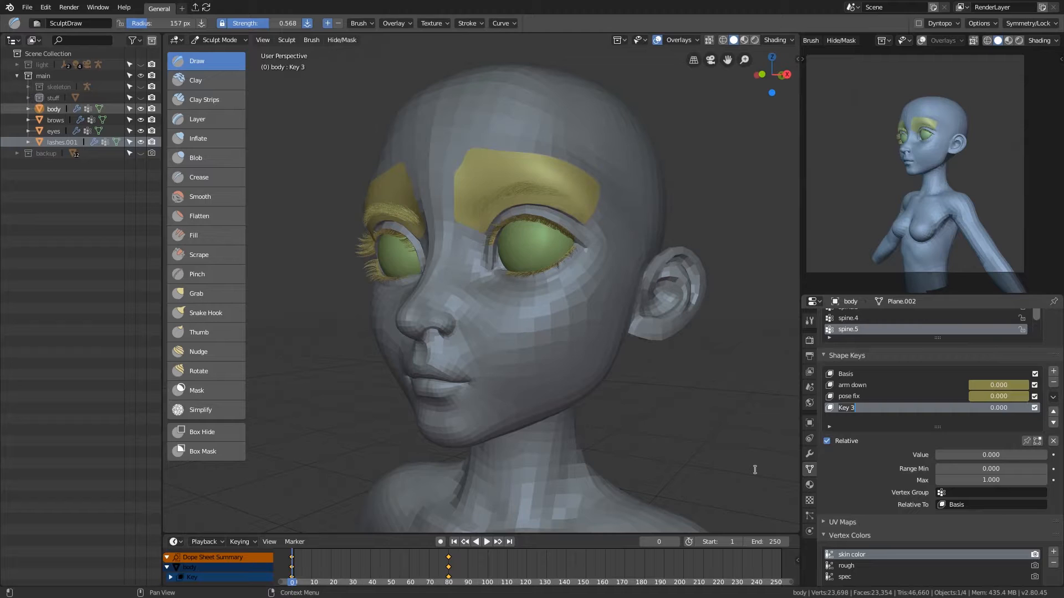
Name the added shape key "new face", raise its value, and move it up two places in the list.
key("Return")
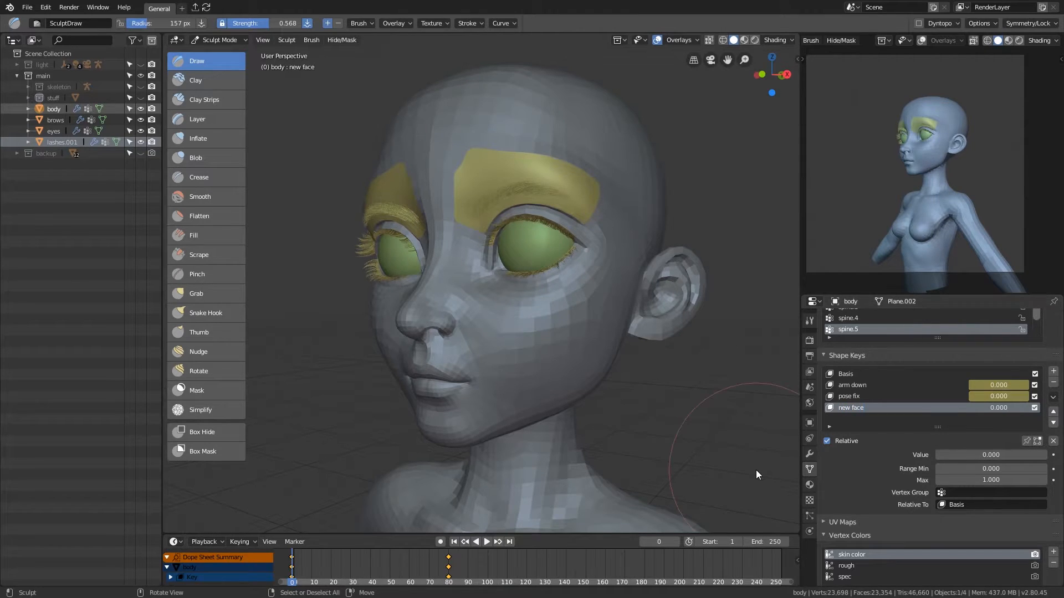
left_click_drag(964, 455, 1047, 455)
left_click(1053, 411)
left_click(1053, 411)
Enable X-axis mirroring in the sculpt symmetry settings.
mouse_move(665, 444)
middle_mouse_down()
mouse_move(597, 447)
mouse_move(608, 426)
mouse_move(578, 380)
mouse_move(692, 406)
mouse_move(730, 402)
mouse_move(612, 410)
middle_mouse_up()
left_click(809, 321)
scroll(846, 436, "down", 5)
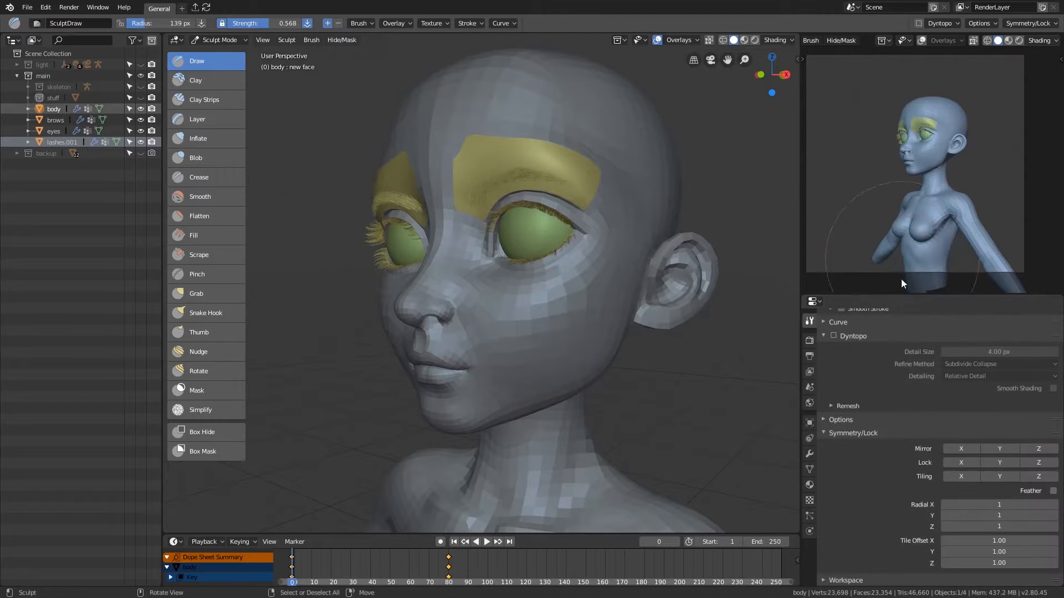
Reshape the cheek and jaw with small pulls of the Grab brush, adjusting its radius between strokes.
middle_click_drag(756, 456, 597, 382)
key("f")
left_click(511, 409)
middle_click_drag(511, 409, 622, 363)
key("g")
key("f")
left_click(588, 384)
left_click_drag(620, 319, 619, 318)
middle_click_drag(617, 318, 639, 332)
key("f")
left_click(597, 370)
left_click_drag(567, 384, 574, 379)
From the front, pull the lower cheeks beside the mouth slightly upward with a large Grab brush.
key("f")
left_click(592, 375)
middle_click_drag(521, 362, 531, 361)
middle_click_drag(531, 361, 530, 348, "ctrl")
key("f")
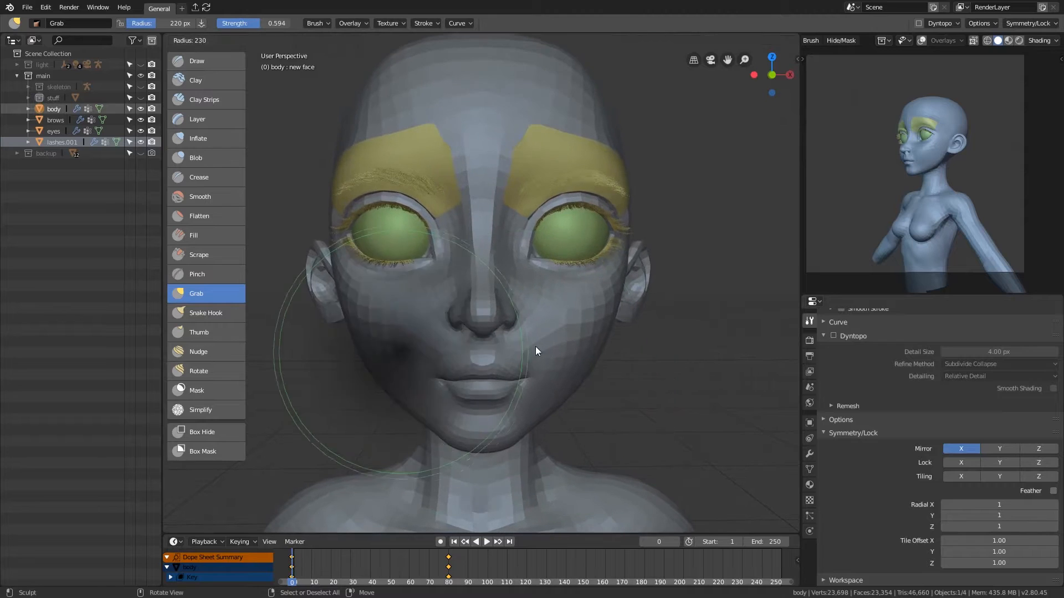
left_click(557, 349)
left_click_drag(530, 348, 525, 335)
Refine the nose and the middle of the face with the Grab brush at varying radii.
key("f")
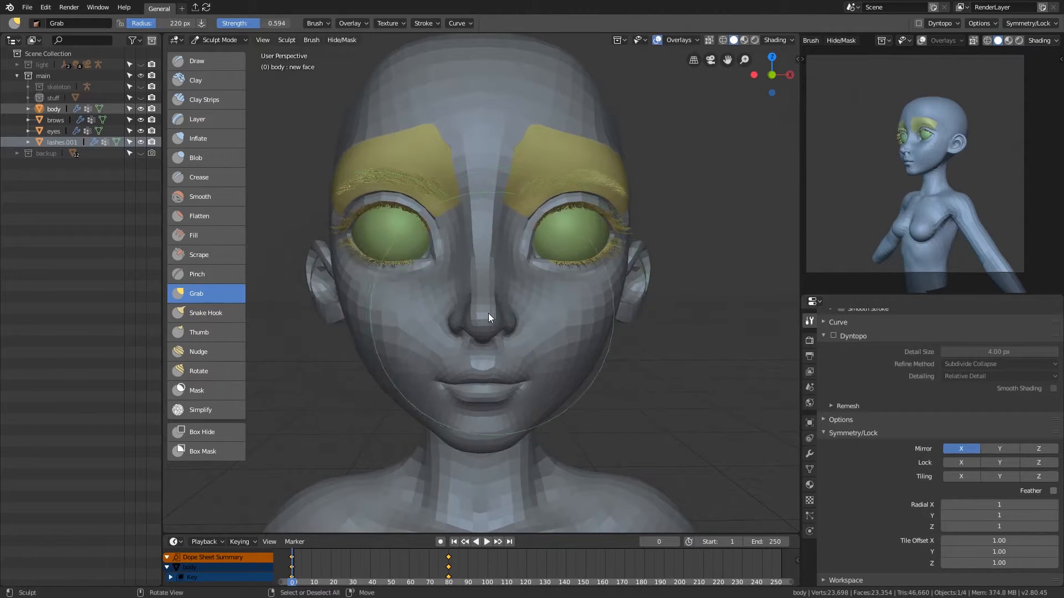
left_click(501, 300)
key("f")
left_click(494, 294)
mouse_move(494, 291)
middle_mouse_down()
mouse_move(514, 274)
mouse_move(623, 257)
mouse_move(623, 295)
mouse_move(580, 278)
mouse_move(583, 288)
middle_mouse_up()
key("f")
left_click(546, 259)
mouse_move(545, 258)
middle_mouse_down()
mouse_move(540, 267)
mouse_move(549, 257)
mouse_move(572, 288)
mouse_move(495, 260)
middle_mouse_up()
Sculpt the outer brow ridge with a Draw brush of about 63 px radius.
key("x")
key("f")
left_click(492, 258)
mouse_move(535, 305)
middle_mouse_down()
mouse_move(590, 238)
mouse_move(654, 292)
mouse_move(619, 283)
middle_mouse_up()
key("f")
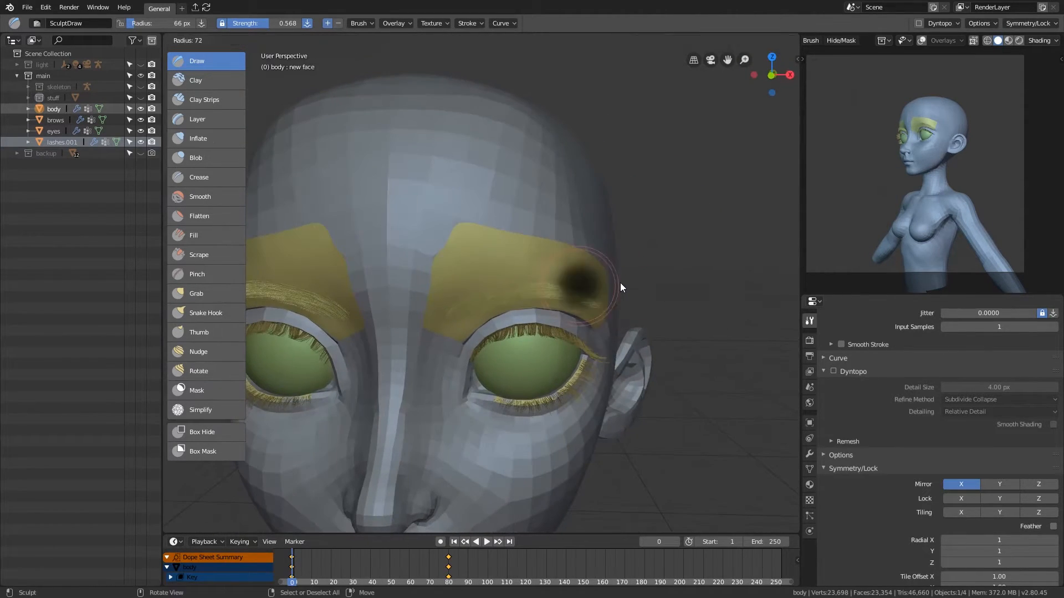
left_click(454, 253)
mouse_move(455, 253)
middle_mouse_down()
mouse_move(495, 226)
mouse_move(461, 229)
middle_mouse_up()
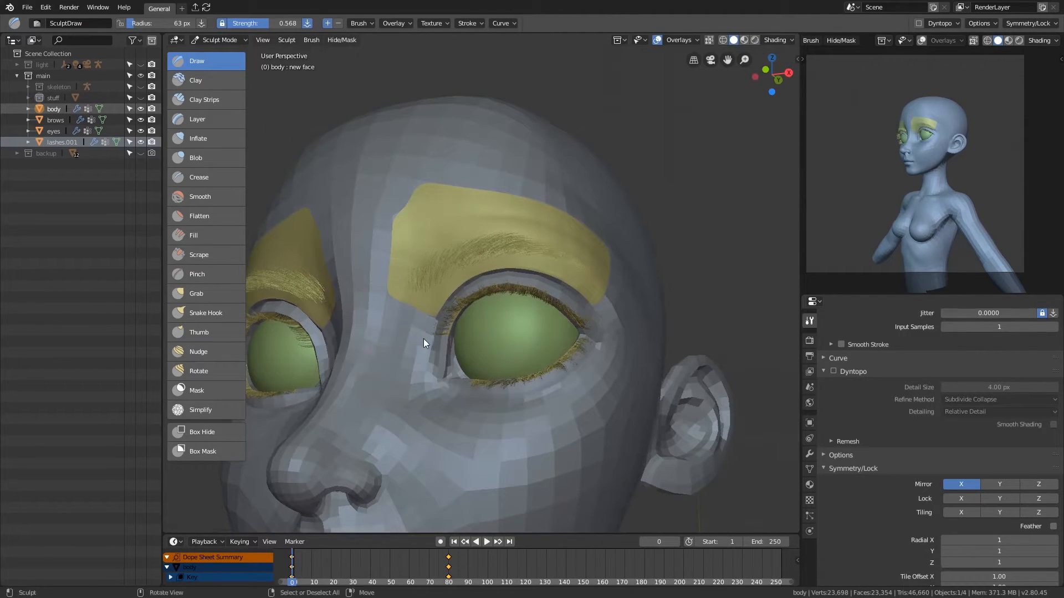
Refine the brow area from its inner to its outer end with a Draw brush of about 53 px radius.
middle_click_drag(424, 337, 460, 299)
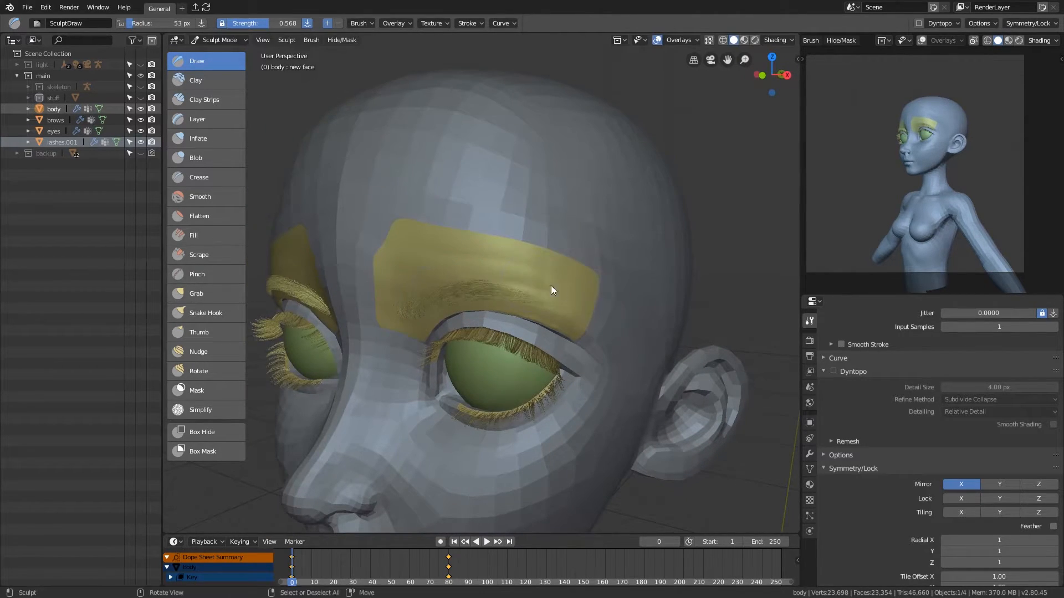
middle_click_drag(591, 302, 593, 302)
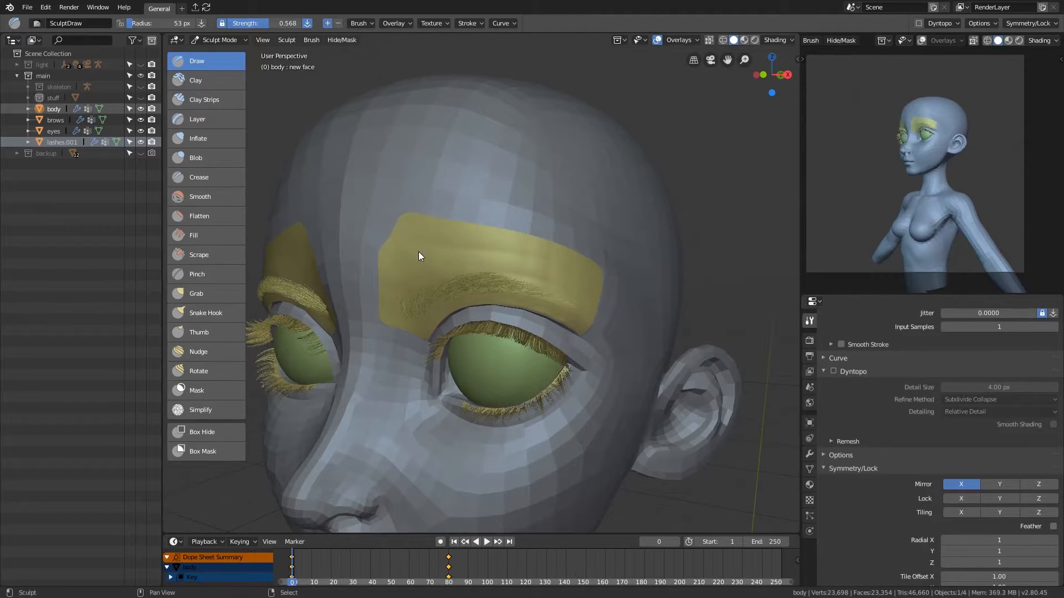
middle_click_drag(415, 254, 560, 238)
mouse_move(507, 283)
middle_mouse_down()
mouse_move(526, 254)
mouse_move(461, 245)
mouse_move(571, 204)
mouse_move(564, 238)
middle_mouse_up()
key("f")
left_click(537, 249)
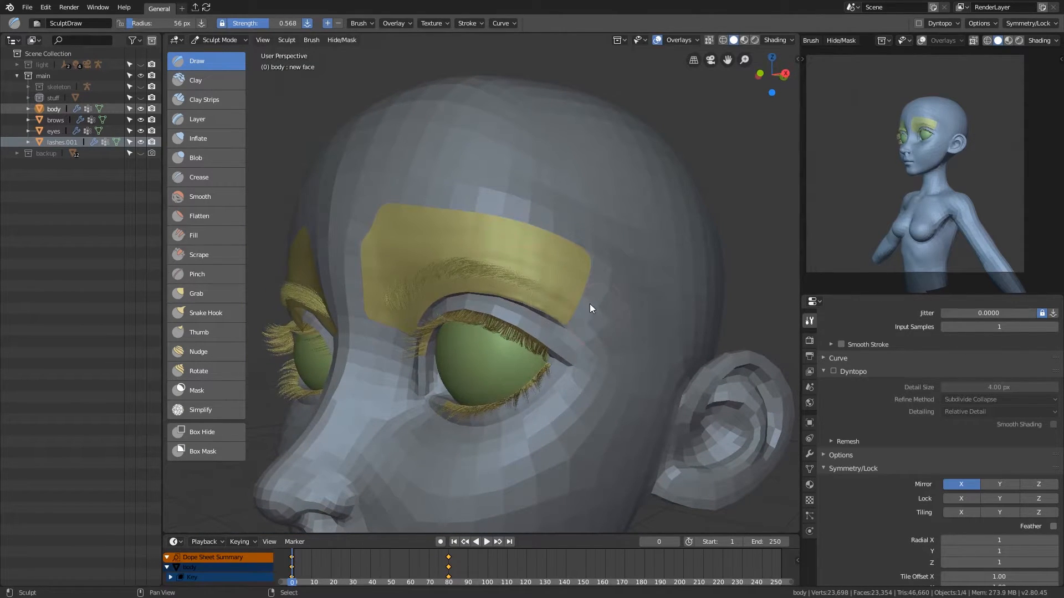
Sculpt the transition from the outer brow end to the temple with the Draw brush, first large, finishing at about 56 px.
mouse_move(615, 347)
middle_mouse_down()
mouse_move(660, 269)
mouse_move(704, 354)
mouse_move(660, 338)
middle_mouse_up()
key("f")
left_click(712, 306)
key("f")
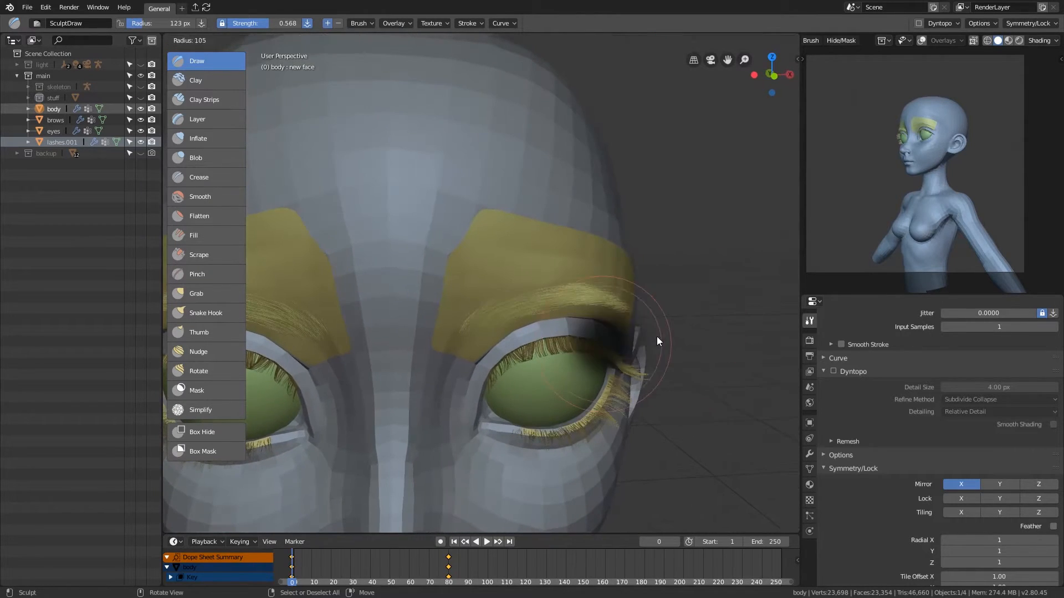
left_click(594, 307)
middle_click_drag(595, 306, 554, 290)
key("f")
left_click(551, 291)
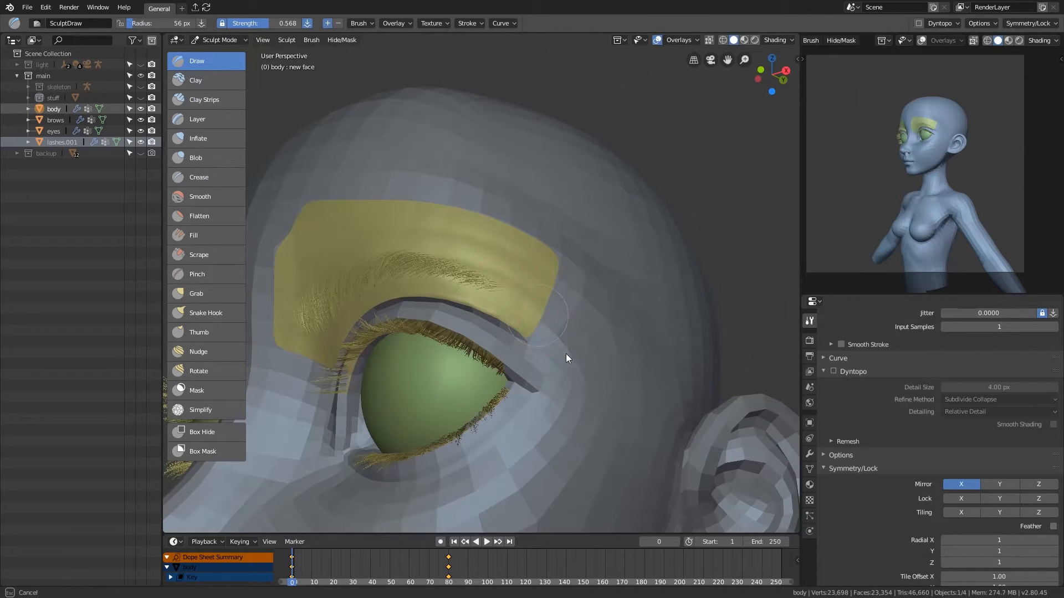
Pull the outer brow and temple into shape with the Grab brush, and touch up the face with the Draw brush.
mouse_move(575, 339)
middle_mouse_down()
mouse_move(607, 277)
mouse_move(635, 311)
mouse_move(595, 267)
mouse_move(610, 238)
mouse_move(622, 272)
middle_mouse_up()
key("g")
middle_click_drag(657, 358, 551, 276)
key("f")
left_click(590, 316)
left_click_drag(550, 276, 560, 282)
middle_click_drag(597, 262, 608, 355, "ctrl")
mouse_move(608, 355)
middle_mouse_down()
mouse_move(613, 420)
mouse_move(602, 297)
mouse_move(589, 369)
mouse_move(565, 363)
mouse_move(557, 298)
middle_mouse_up()
key("x")
mouse_move(501, 352)
middle_mouse_down()
mouse_move(555, 347)
mouse_move(574, 373)
mouse_move(567, 399)
mouse_move(593, 382)
middle_mouse_up()
Set the small preview viewport to rendered shading and change the render engine to Eevee.
key("z")
left_click(928, 152)
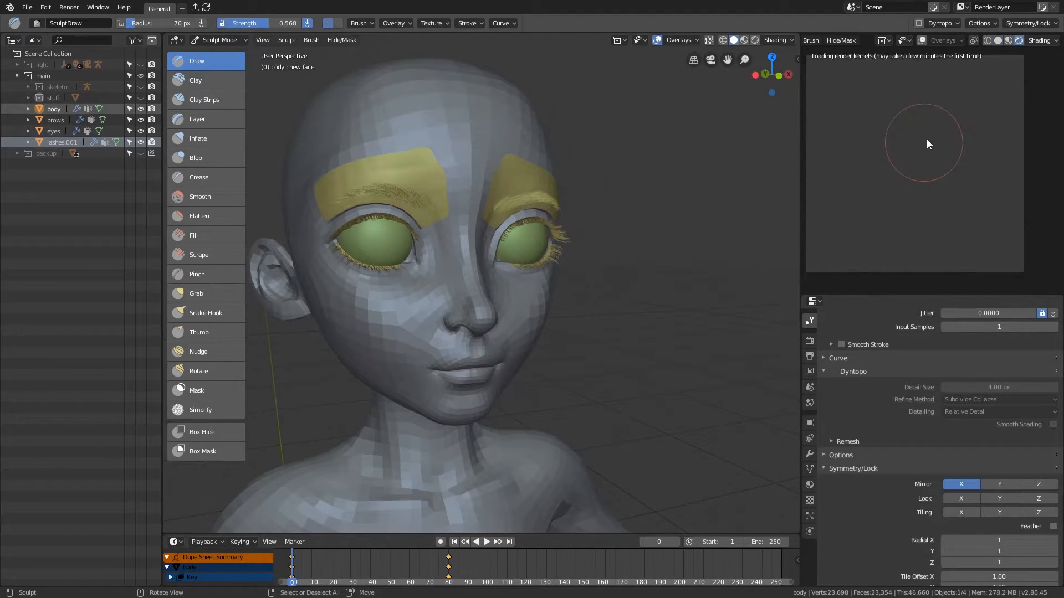
left_click(809, 340)
left_click(983, 322)
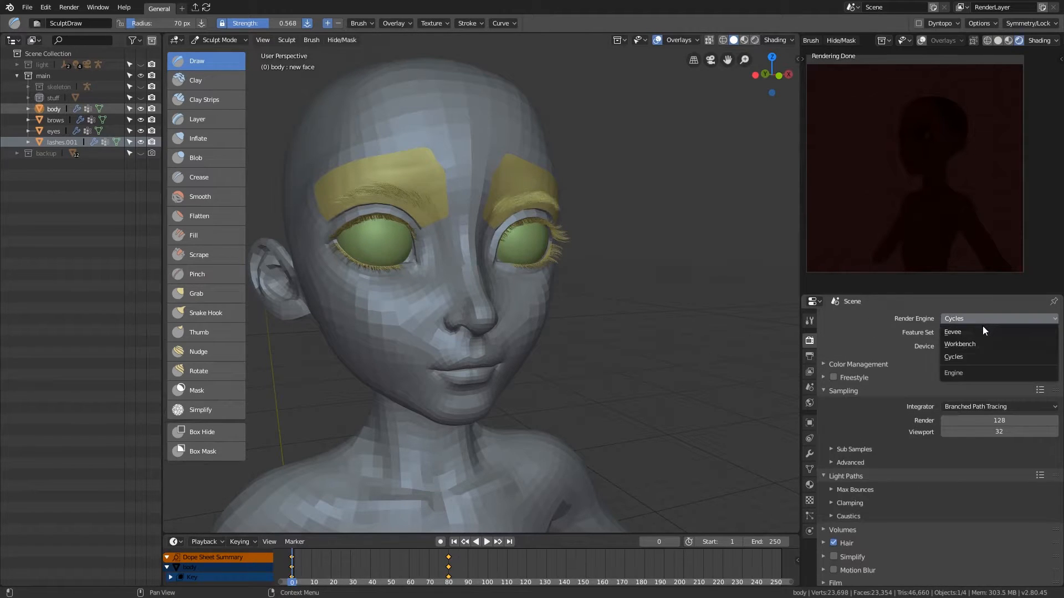
left_click(978, 333)
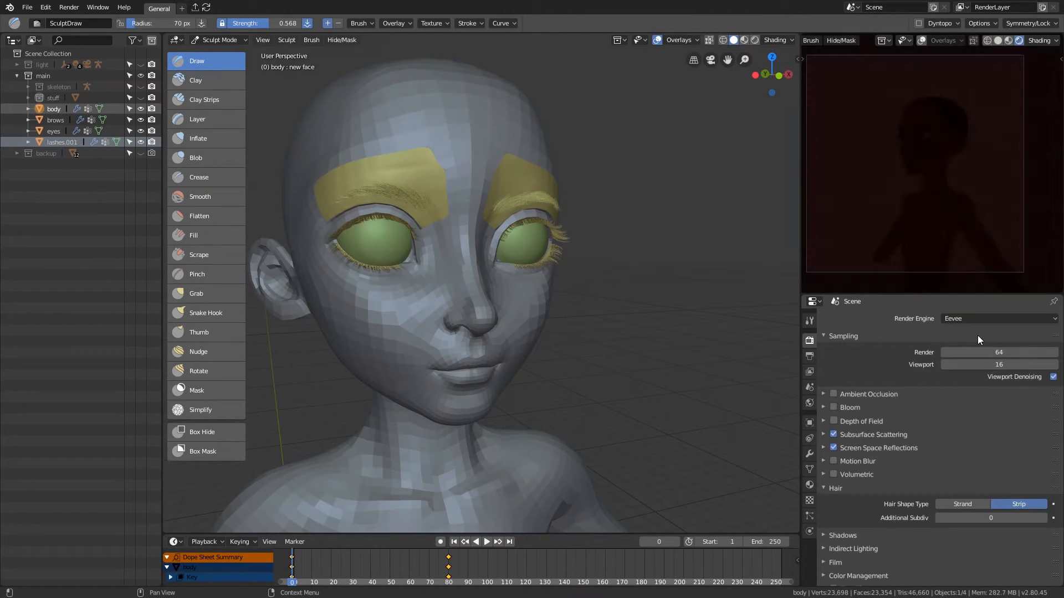
Show the light collection and turn off the overlays in the main viewport.
left_click(141, 65)
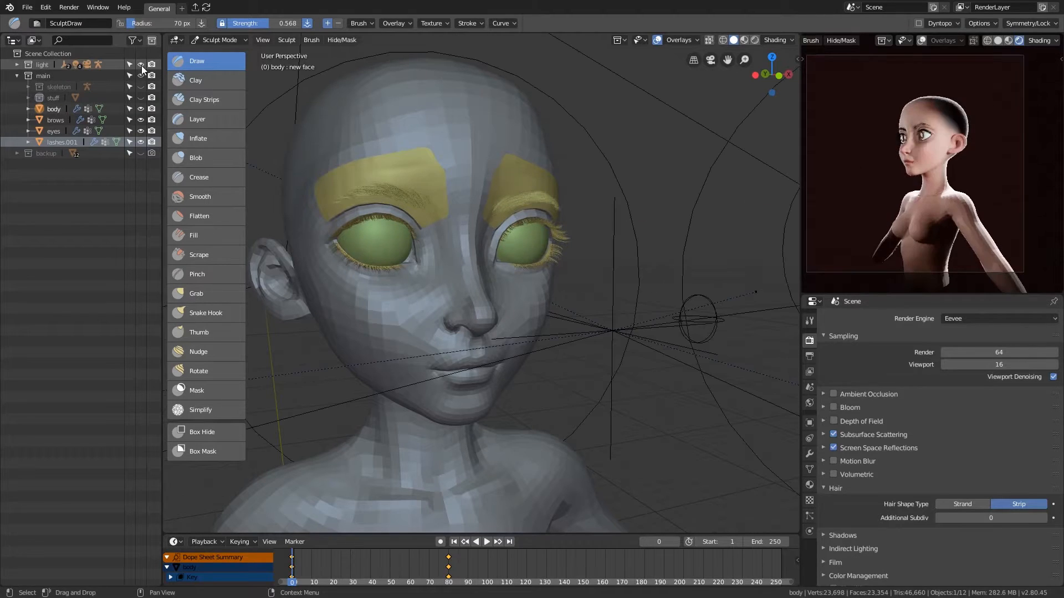
mouse_move(927, 135)
middle_mouse_down()
mouse_move(975, 132)
mouse_move(918, 154)
mouse_move(952, 165)
mouse_move(962, 148)
mouse_move(963, 159)
mouse_move(922, 157)
mouse_move(974, 133)
mouse_move(981, 154)
middle_mouse_up()
scroll(935, 134, "up", 5)
mouse_move(715, 277)
middle_mouse_down()
mouse_move(504, 368)
mouse_move(520, 345)
middle_mouse_up()
left_click(657, 40)
middle_click_drag(993, 181, 963, 197)
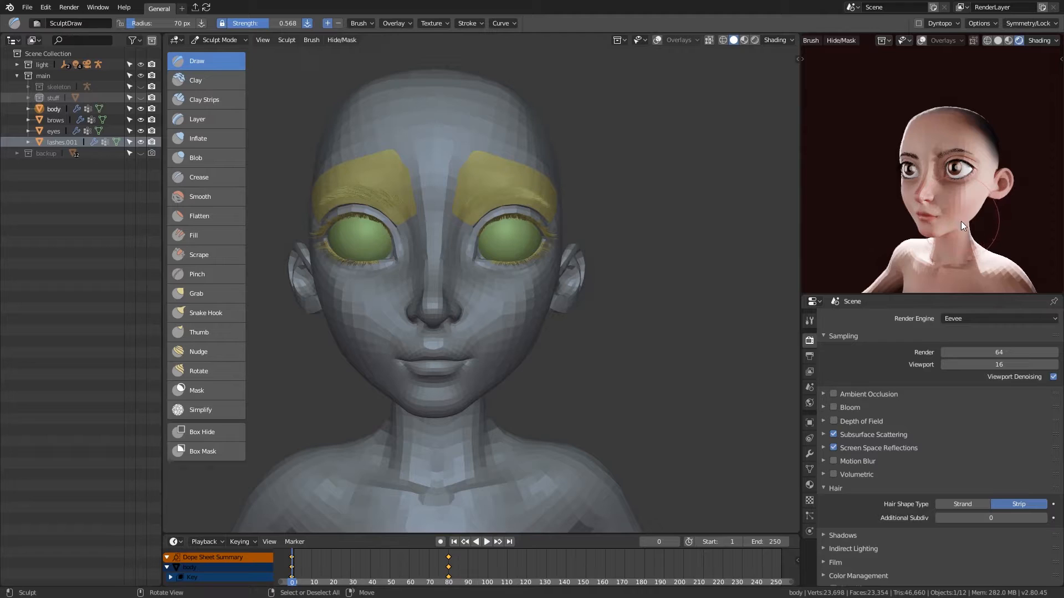
Set the focal length of the preview viewport to 75 mm and frame the face in it.
key("n")
scroll(1015, 230, "up", 2)
left_click(1026, 164)
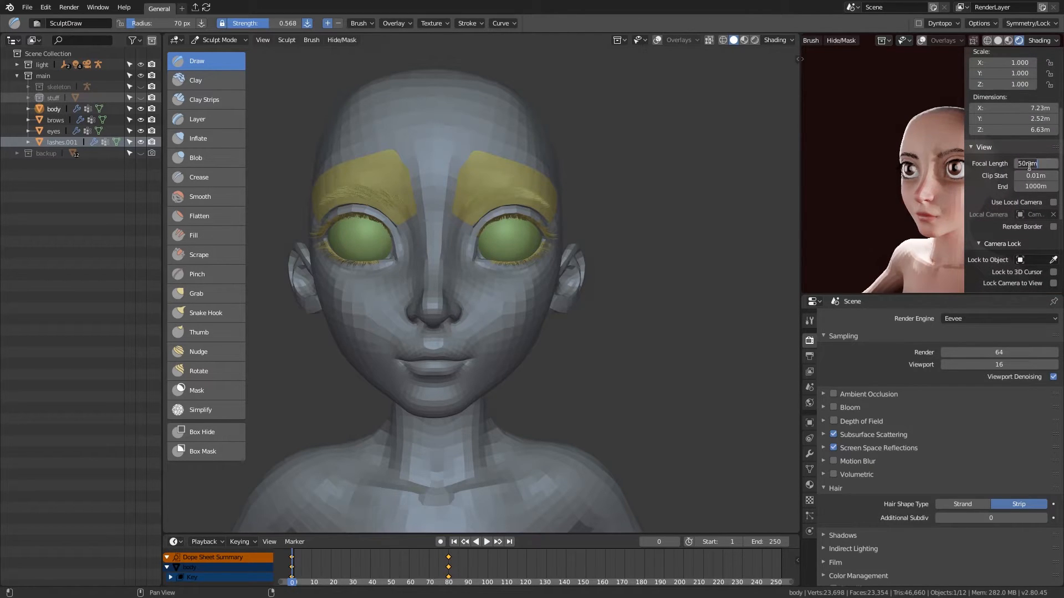
type("75")
key("Return")
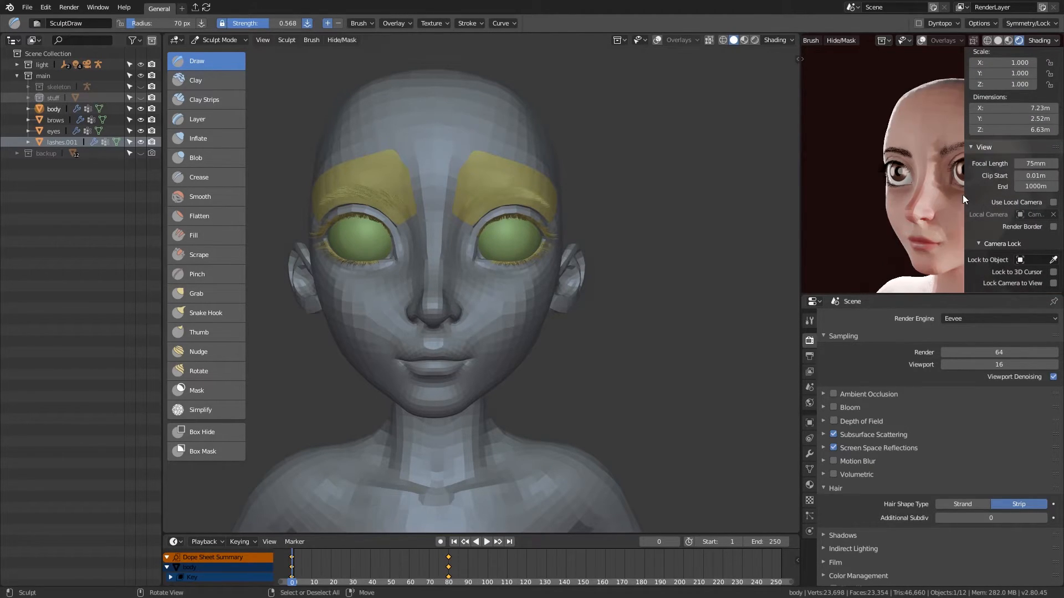
key("n")
mouse_move(972, 206)
middle_mouse_down()
mouse_move(985, 180)
mouse_move(994, 201)
mouse_move(1022, 199)
mouse_move(980, 198)
mouse_move(953, 182)
middle_mouse_up()
Adjust the corners of the mouth with the Grab brush reduced to about 74 px radius.
mouse_move(566, 384)
middle_mouse_down()
mouse_move(497, 351)
mouse_move(513, 322)
middle_mouse_up()
key("g")
mouse_move(427, 357)
middle_mouse_down()
mouse_move(467, 350)
mouse_move(427, 334)
mouse_move(468, 338)
mouse_move(458, 336)
mouse_move(488, 326)
mouse_move(483, 335)
middle_mouse_up()
key("bracketleft")
key("bracketleft")
key("bracketleft")
key("bracketleft")
key("bracketleft")
key("bracketleft")
key("bracketleft")
key("bracketleft")
key("f")
left_click(497, 333)
key("x")
key("g")
key("f")
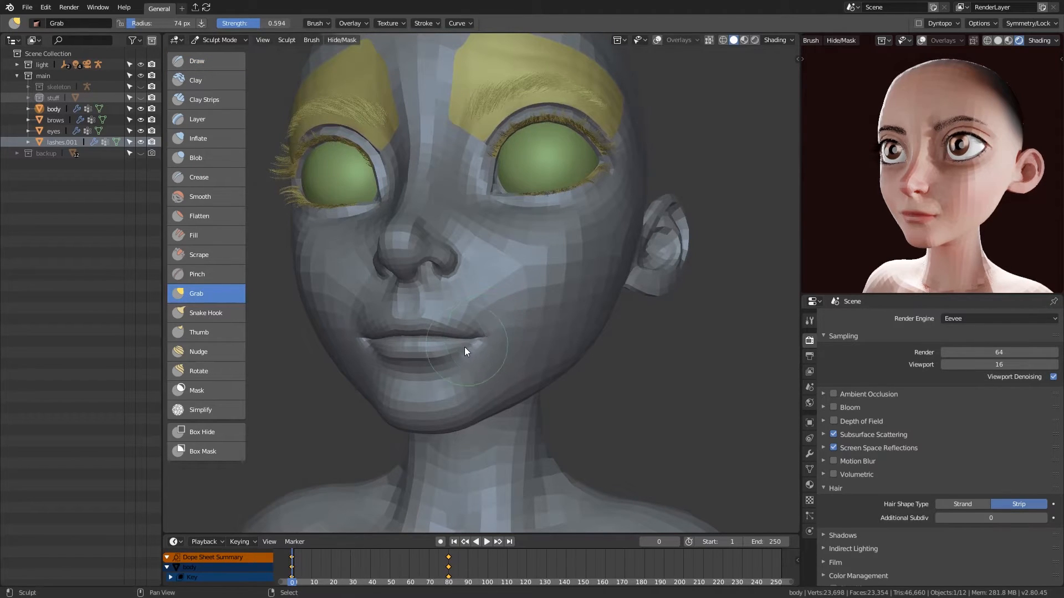
left_click_drag(477, 339, 481, 338)
Refine the lower lip and the line of the mouth close up with the resized Grab brush.
middle_click_drag(481, 338, 462, 328)
scroll(462, 328, "up", 2)
key("f")
left_click(488, 337)
left_click_drag(419, 353, 400, 356)
scroll(410, 343, "up", 1)
middle_click_drag(410, 344, 438, 315)
key("f")
left_click(434, 331)
left_click_drag(434, 330, 453, 330)
Shape the mouth corner from the side with a Grab brush of about 61 px, and puff up the lip there with Inflate.
key("x")
mouse_move(450, 338)
middle_mouse_down()
mouse_move(485, 381)
mouse_move(497, 294)
mouse_move(577, 257)
mouse_move(551, 266)
mouse_move(426, 261)
mouse_move(447, 280)
mouse_move(427, 269)
mouse_move(456, 256)
middle_mouse_up()
key("g")
key("f")
left_click(421, 256)
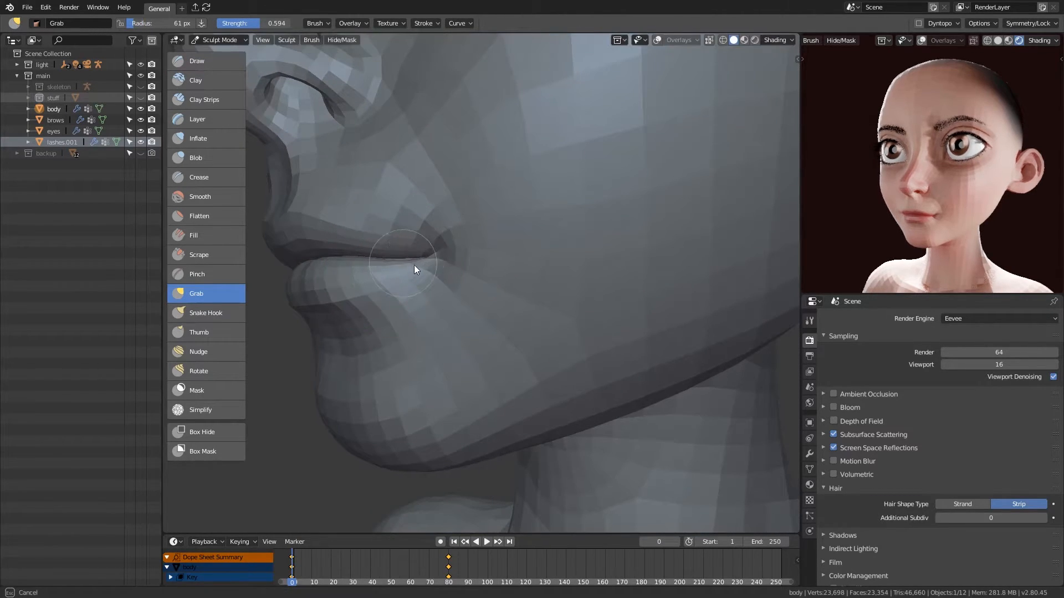
key("i")
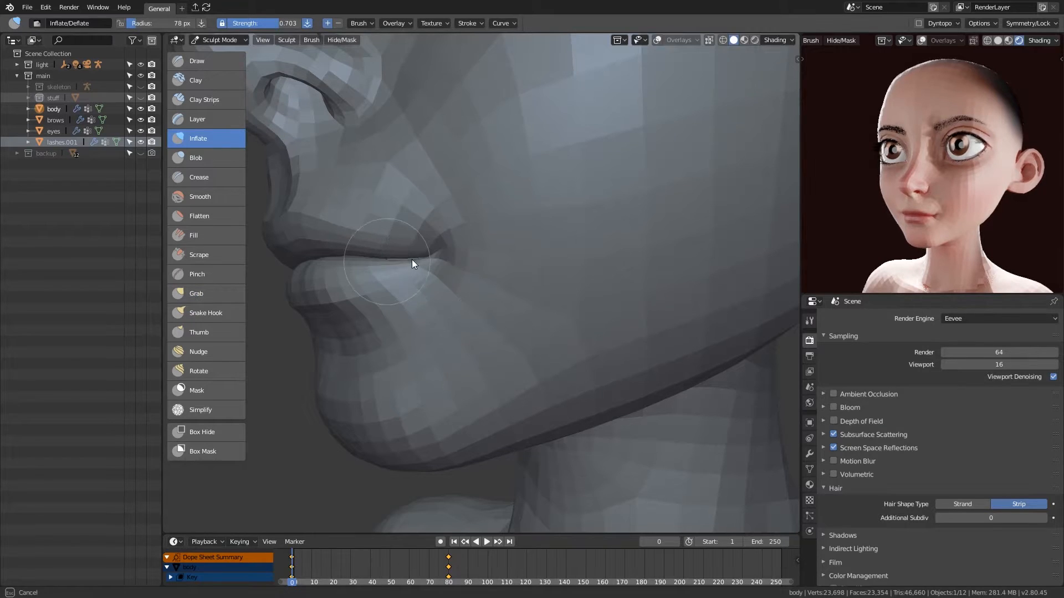
Push the surface of the lower lip with the Nudge brush at 67 px radius.
mouse_move(418, 264)
middle_mouse_down()
mouse_move(457, 259)
mouse_move(433, 310)
mouse_move(454, 344)
middle_mouse_up()
left_click(215, 355)
mouse_move(355, 346)
middle_mouse_down()
mouse_move(582, 344)
mouse_move(567, 363)
middle_mouse_up()
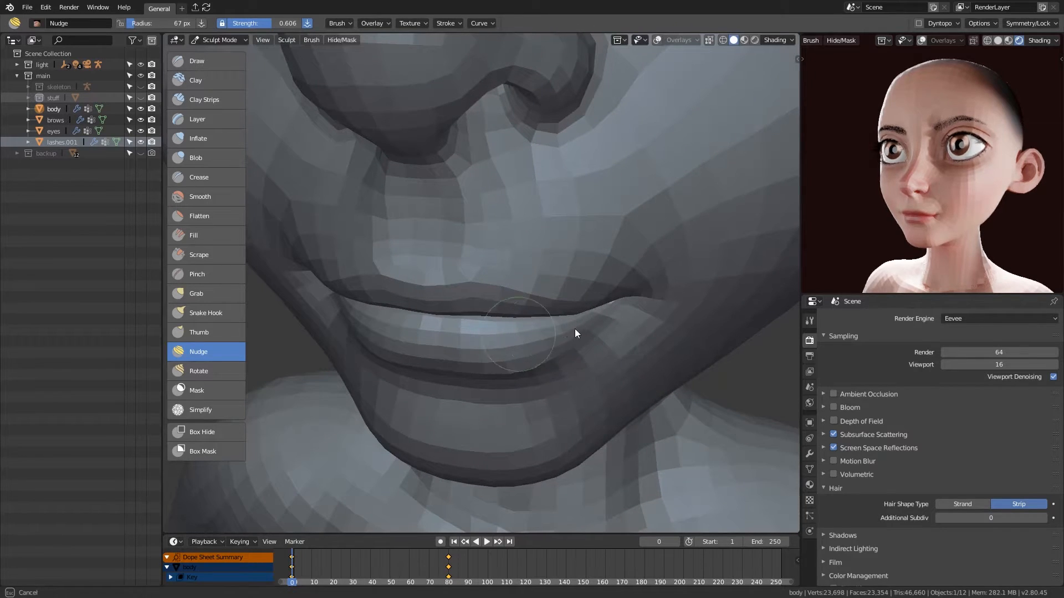
In Edit Mode, grow a selection from one vertex above the upper lip over the whole area, hide it, and return to Sculpt Mode.
key("Tab")
key("1")
left_click(440, 276)
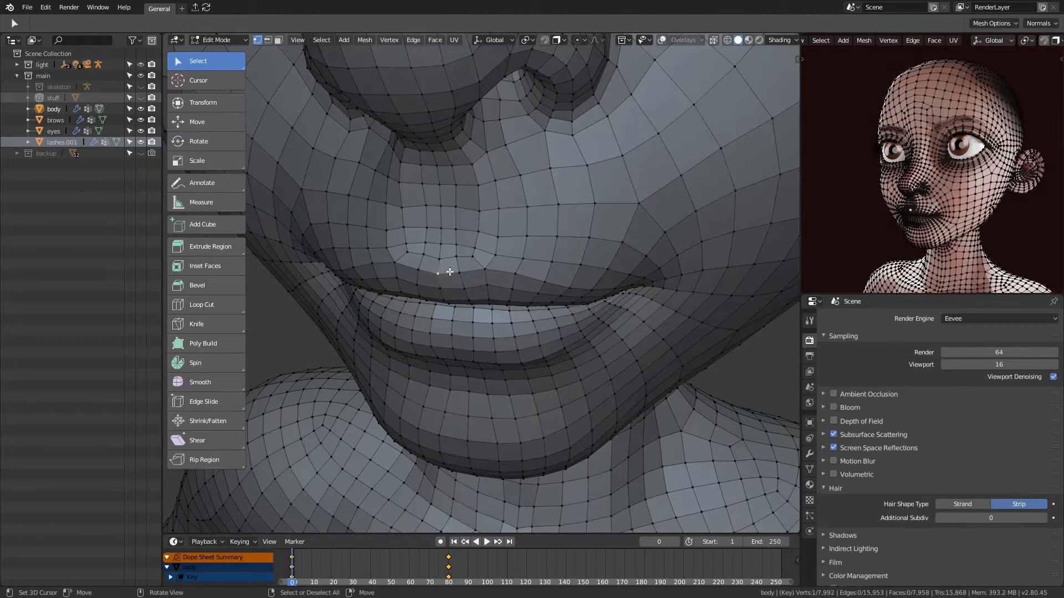
key("ctrl+KP_Add")
key("ctrl+KP_Add")
key("ctrl+KP_Add")
key("ctrl+KP_Add")
key("ctrl+KP_Add")
key("ctrl+KP_Add")
key("ctrl+KP_Add")
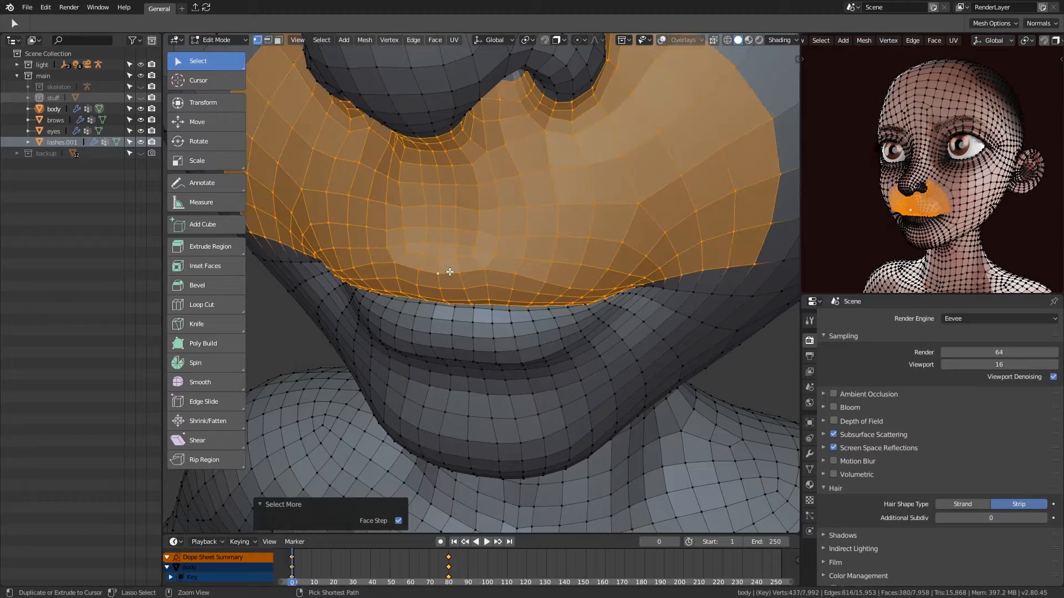
key("h")
mouse_move(577, 338)
middle_mouse_down()
mouse_move(596, 375)
mouse_move(543, 339)
mouse_move(532, 343)
middle_mouse_up()
key("Tab")
Smooth out the exposed lower lip's shape with the Nudge brush, using a radius of about 86 to 99 px.
scroll(542, 339, "up", 1)
key("f")
left_click(516, 343)
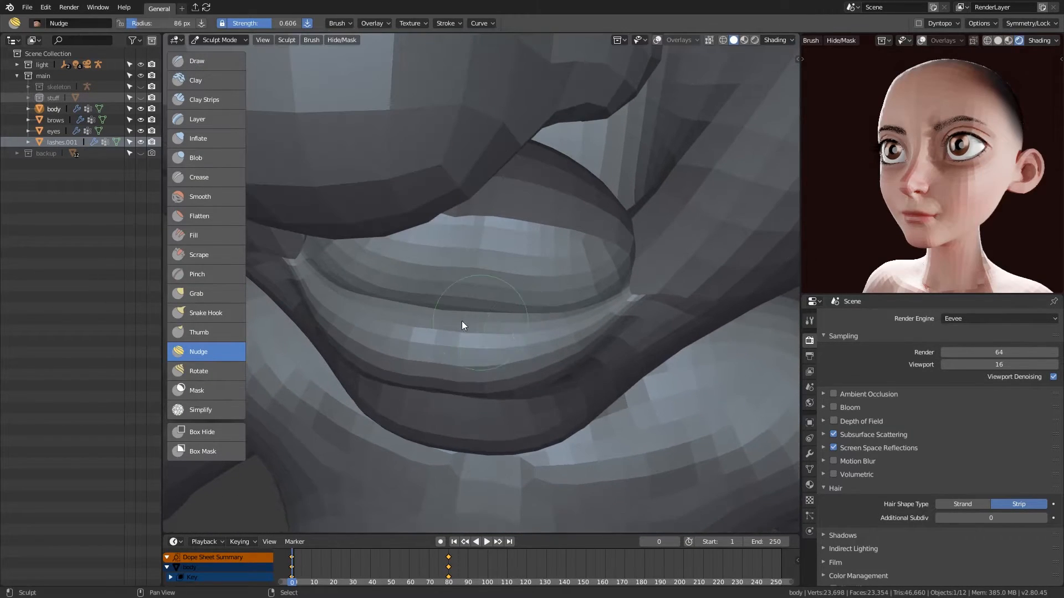
left_click_drag(399, 331, 392, 312)
key("f")
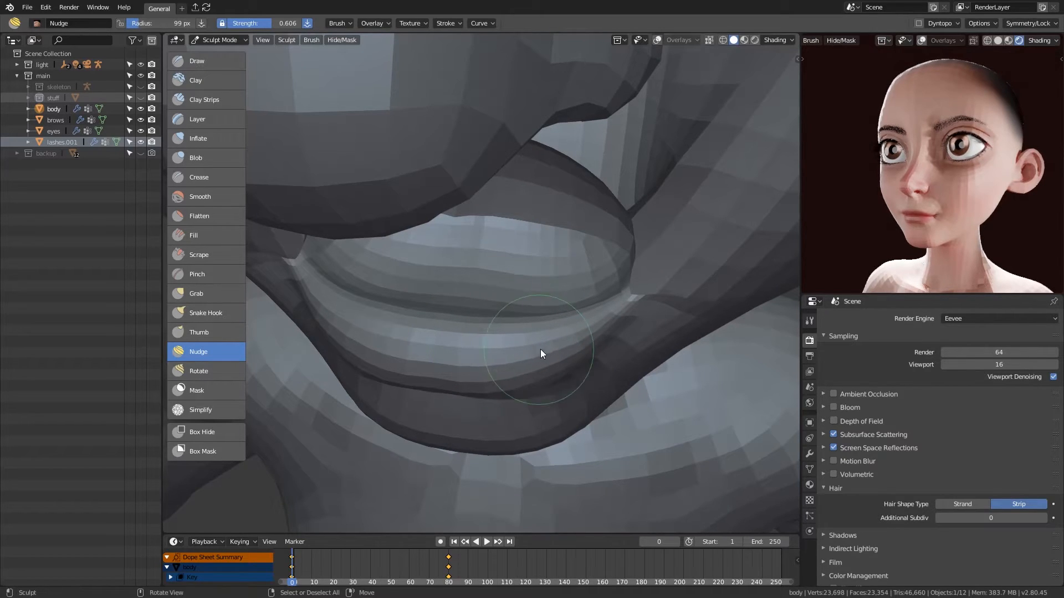
left_click(596, 326)
Add volume to the lower lip and its inner side with the Inflate brush at varying radii.
key("i")
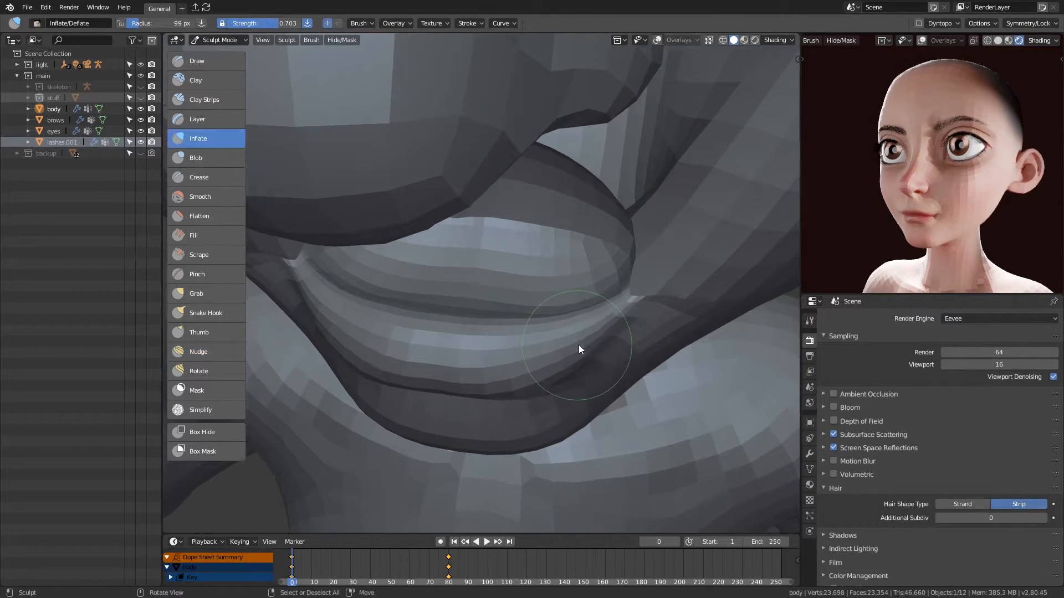
key("f")
left_click(574, 339)
mouse_move(570, 342)
middle_mouse_down()
mouse_move(559, 274)
mouse_move(539, 287)
middle_mouse_up()
left_click_drag(424, 211, 548, 215)
middle_click_drag(540, 217, 525, 265)
mouse_move(500, 316)
left_mouse_down()
mouse_move(575, 291)
mouse_move(430, 320)
mouse_move(364, 322)
mouse_move(520, 322)
left_mouse_up()
mouse_move(519, 321)
middle_mouse_down()
mouse_move(565, 290)
mouse_move(487, 288)
mouse_move(447, 308)
mouse_move(485, 308)
mouse_move(501, 268)
mouse_move(518, 286)
mouse_move(558, 277)
mouse_move(535, 292)
mouse_move(531, 282)
mouse_move(550, 276)
mouse_move(614, 290)
middle_mouse_up()
key("f")
left_click(484, 257)
key("f")
left_click(517, 285)
Reveal the hidden upper lip geometry and return to Sculpt Mode.
key("Tab")
key("alt+h")
key("Tab")
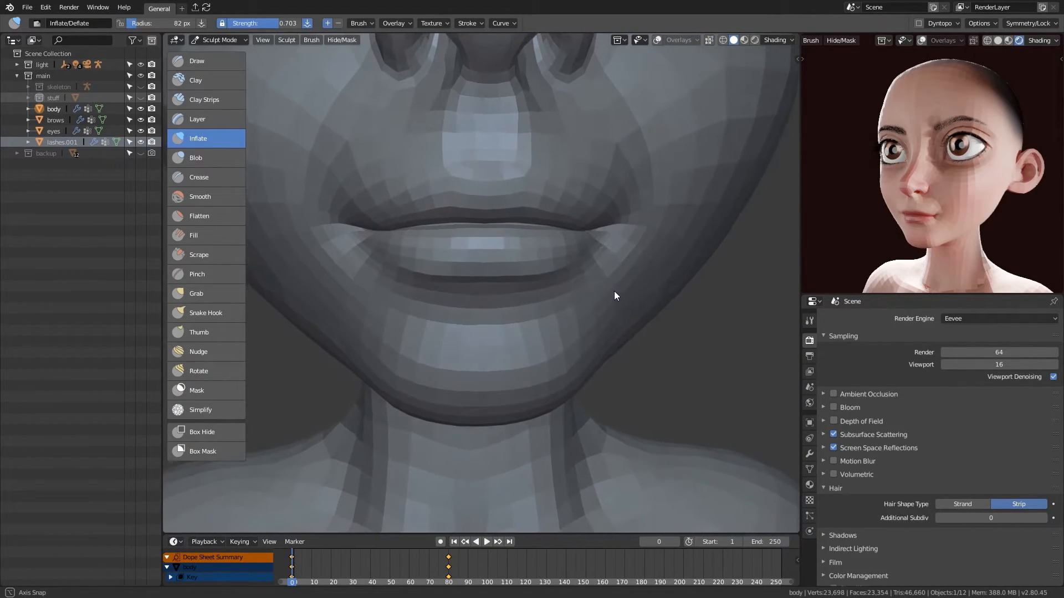
In Edit Mode, hide all of the body mesh except the selected upper lip area.
key("Tab")
key("shift+h")
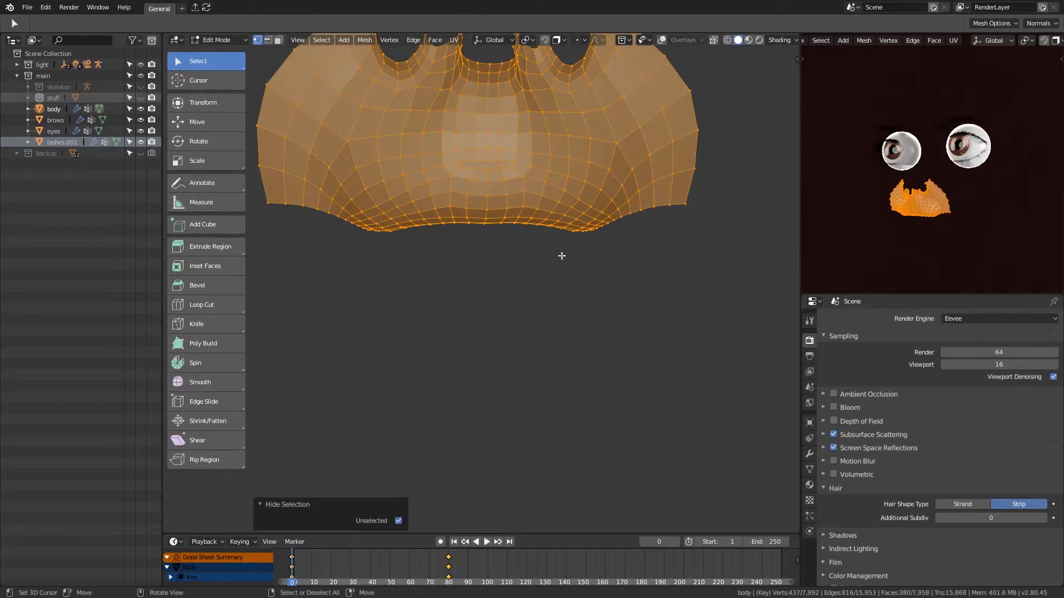
Return to Sculpt Mode and reshape the exposed upper lip with the Grab brush at a radius of about 167 to 194 px.
key("Tab")
key("g")
key("f")
middle_click_drag(574, 254, 503, 245)
left_click(531, 253)
key("f")
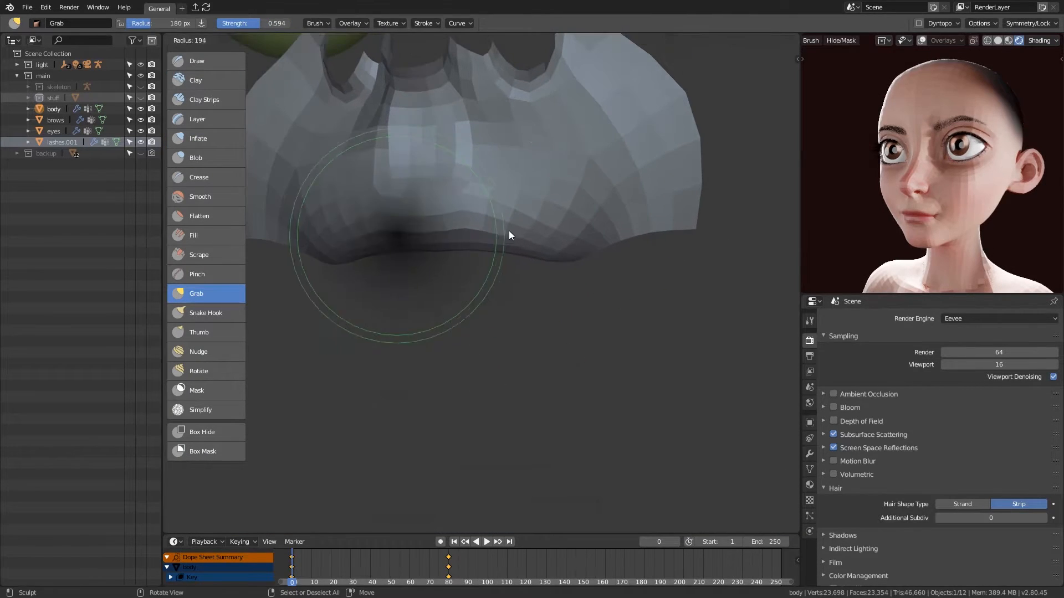
left_click(506, 232)
key("f")
left_click(427, 255)
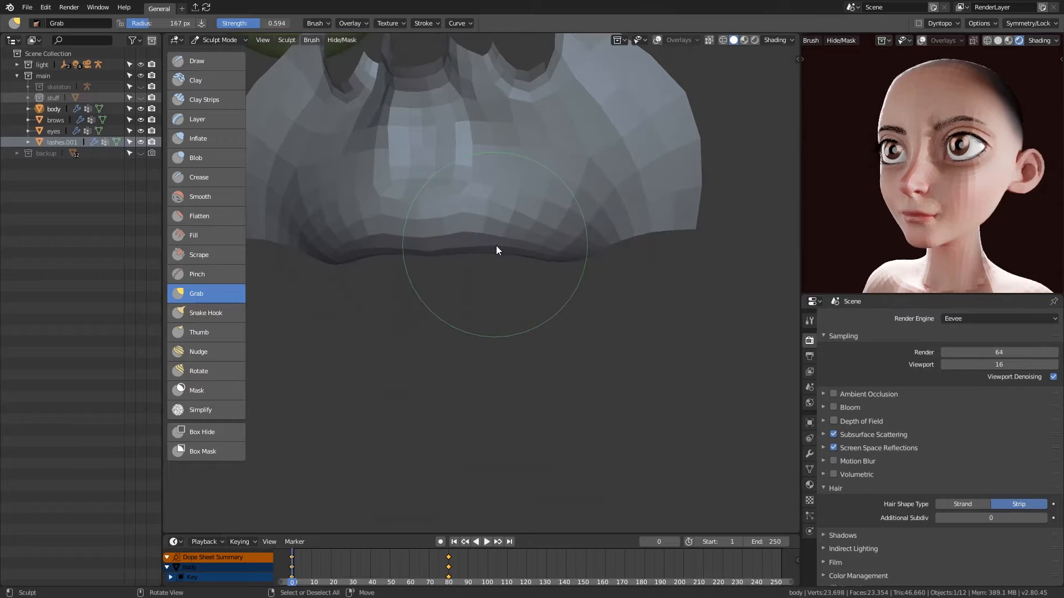
Refine the upper lip's edge from several angles with the Grab brush, down to a radius of about 110 px.
key("f")
left_click(521, 244)
key("f")
left_click(543, 254)
key("f")
mouse_move(543, 253)
middle_mouse_down()
mouse_move(558, 232)
mouse_move(558, 190)
mouse_move(541, 244)
mouse_move(515, 237)
middle_mouse_up()
left_click(563, 238)
key("f")
left_click(516, 244)
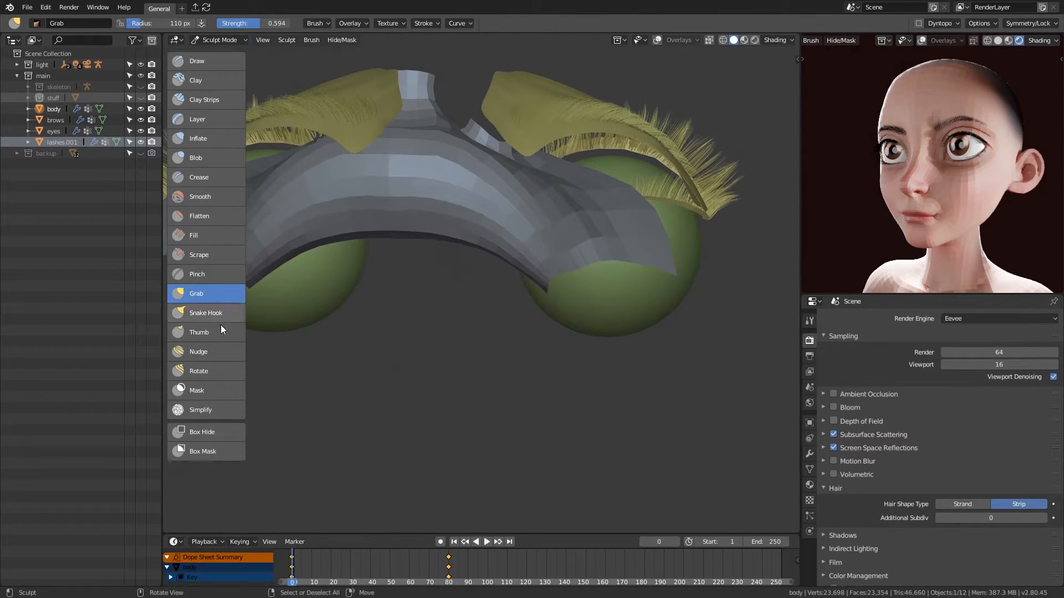
Push the upper lip into shape with the Nudge brush and add volume to it with Inflate, radius about 99 px.
left_click(221, 352)
mouse_move(520, 222)
left_mouse_down()
mouse_move(462, 235)
mouse_move(367, 201)
mouse_move(482, 233)
left_mouse_up()
key("i")
key("f")
left_click(484, 209)
middle_click_drag(481, 209, 455, 228)
key("f")
left_click(450, 217)
mouse_move(517, 266)
middle_mouse_down()
mouse_move(495, 296)
mouse_move(493, 230)
middle_mouse_up()
key("f")
left_click(498, 293)
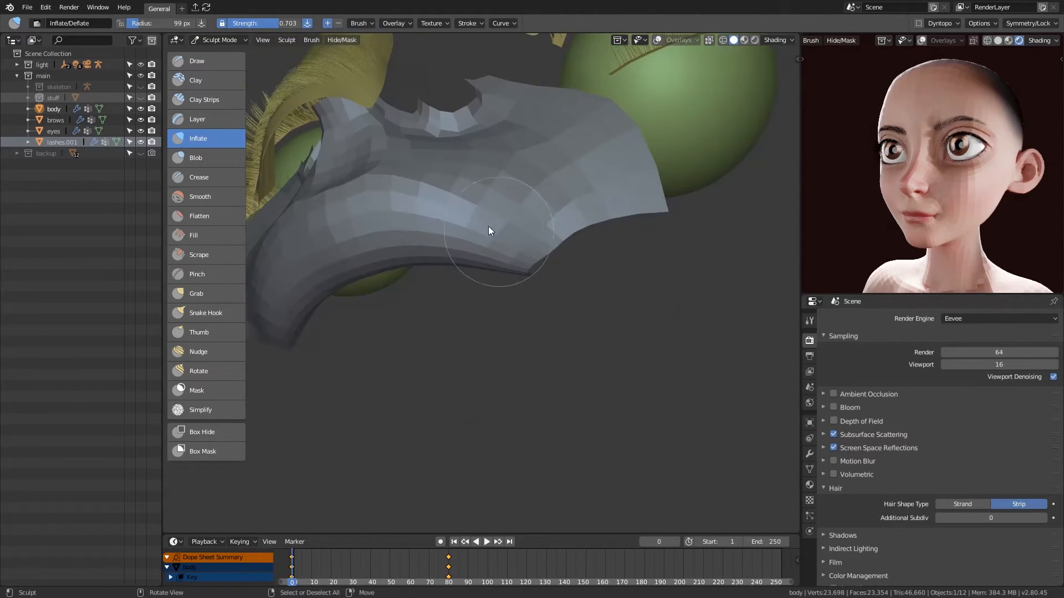
Reveal and deselect the hidden face geometry, returning to Sculpt Mode with the Grab brush.
mouse_move(494, 272)
middle_mouse_down()
mouse_move(475, 344)
mouse_move(482, 327)
mouse_move(551, 327)
mouse_move(572, 356)
middle_mouse_up()
key("Tab")
key("alt+h")
key("alt+a")
key("Tab")
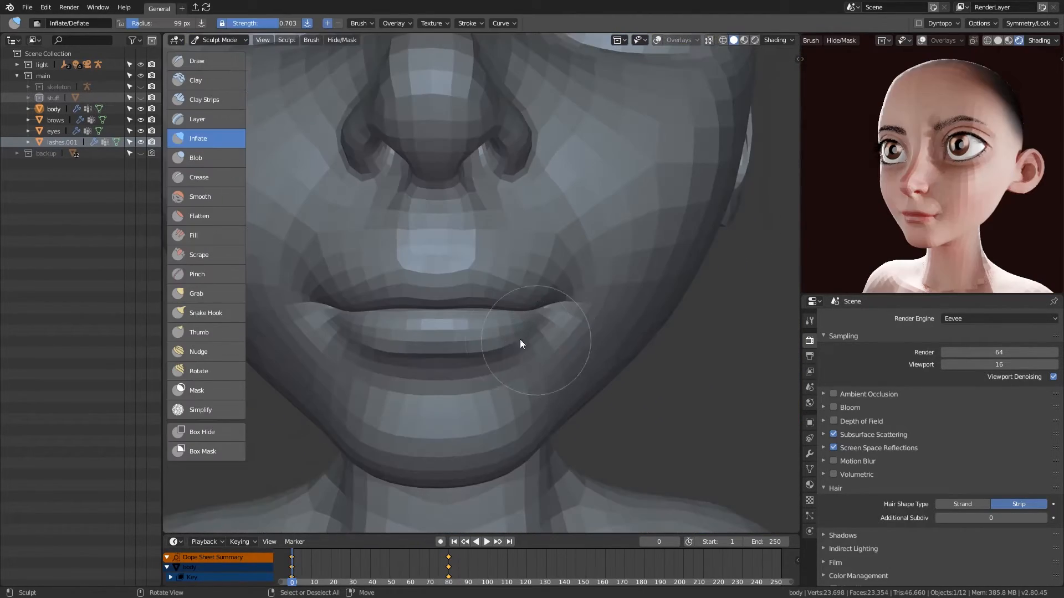
key("g")
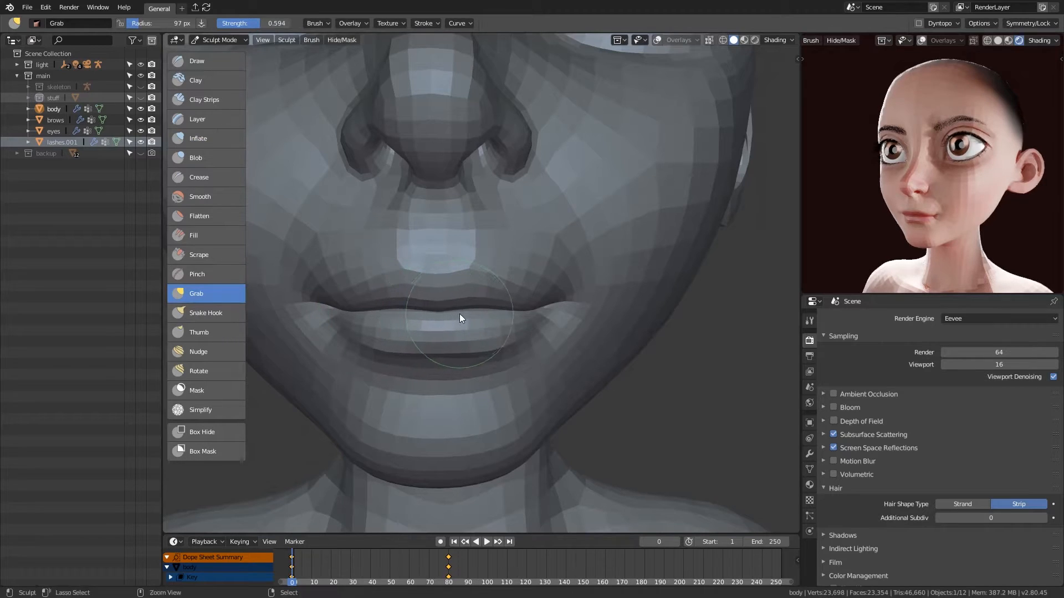
In Edit Mode, expand a selection from the upper lip's centre, hide everything unselected and go back to Sculpt Mode.
key("Tab")
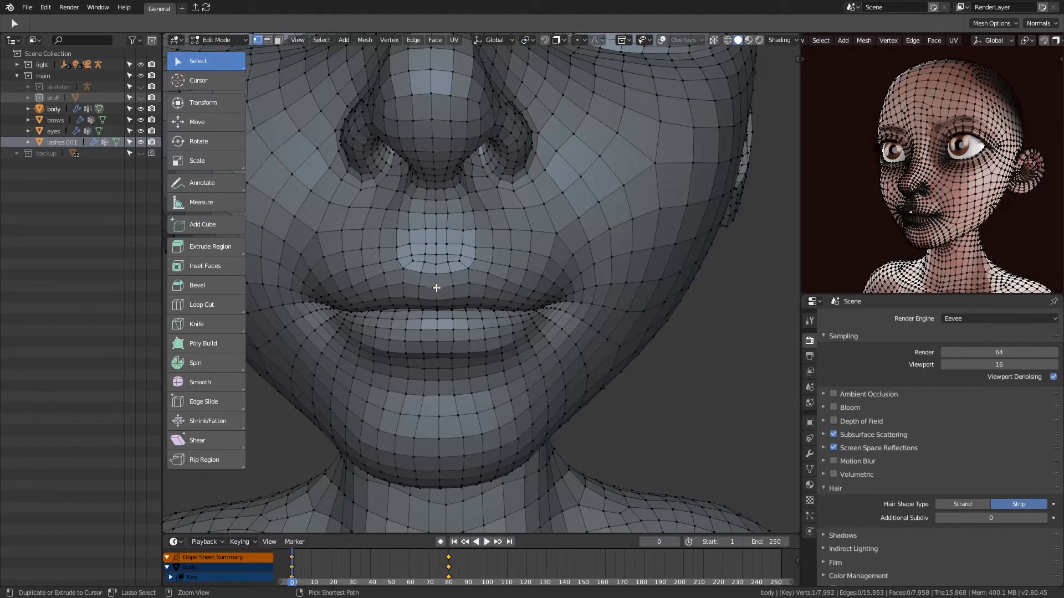
left_click(436, 288)
key("ctrl+KP_Add")
key("ctrl+KP_Add")
key("ctrl+KP_Add")
key("ctrl+KP_Add")
key("ctrl+KP_Add")
key("ctrl+KP_Add")
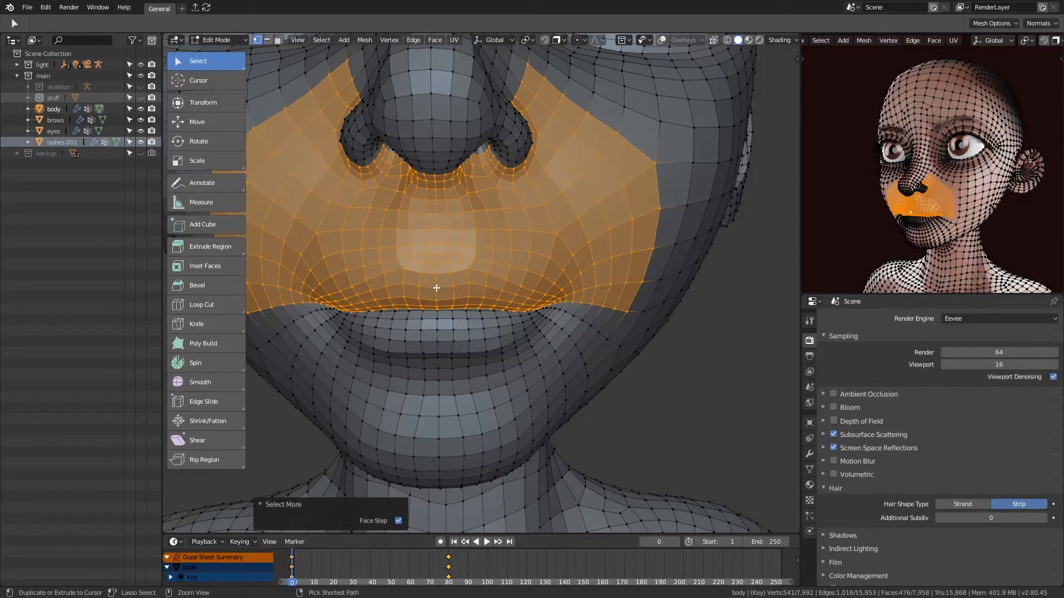
key("shift+h")
key("ctrl+Tab")
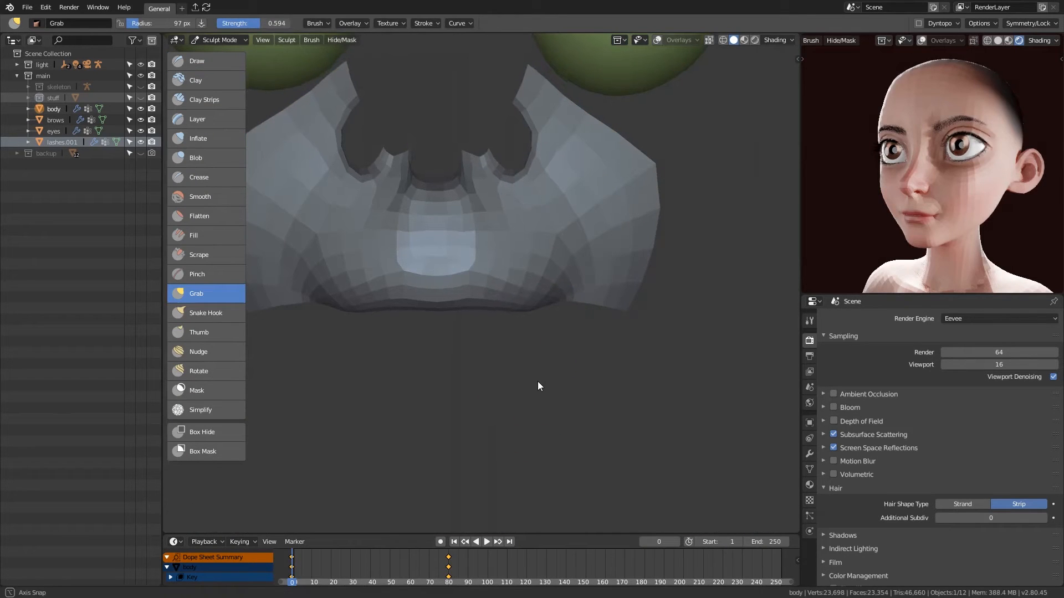
Work over the lower edge of the isolated upper lip with the Mask and Grab brushes.
key("m")
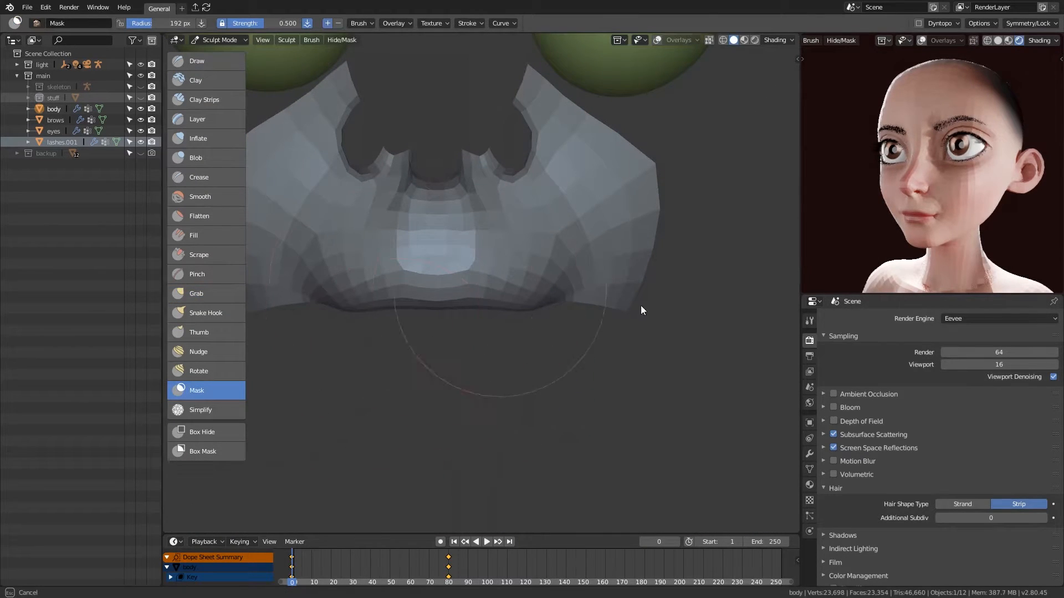
middle_click_drag(618, 300, 611, 306)
left_click_drag(464, 289, 529, 298)
middle_click_drag(530, 299, 550, 291)
left_click_drag(535, 284, 544, 287)
middle_click_drag(544, 287, 524, 327)
key("g")
Reveal all hidden body geometry in Edit Mode and return to Sculpt Mode.
key("Tab")
key("alt+h")
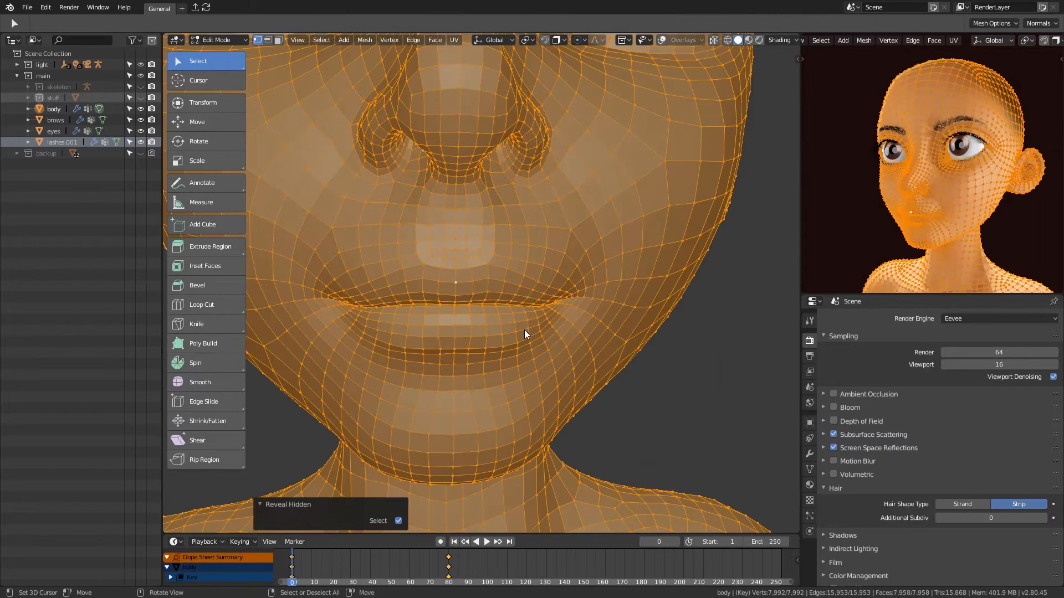
key("Tab")
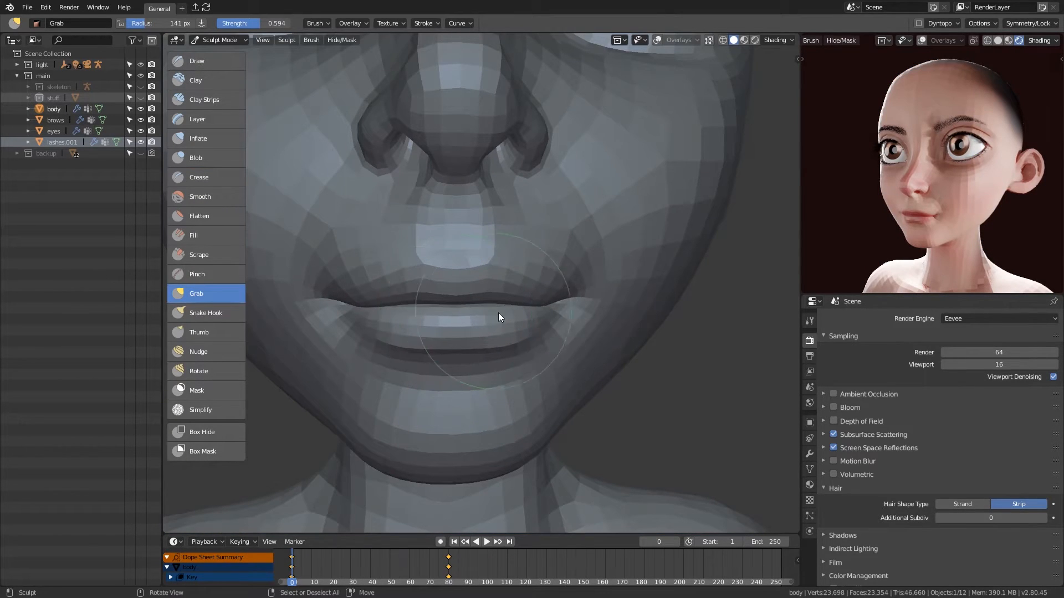
Adjust how the lips meet with the Grab brush, using radii of about 158 and 89 px.
middle_click_drag(495, 311, 473, 300)
key("f")
left_click(447, 299)
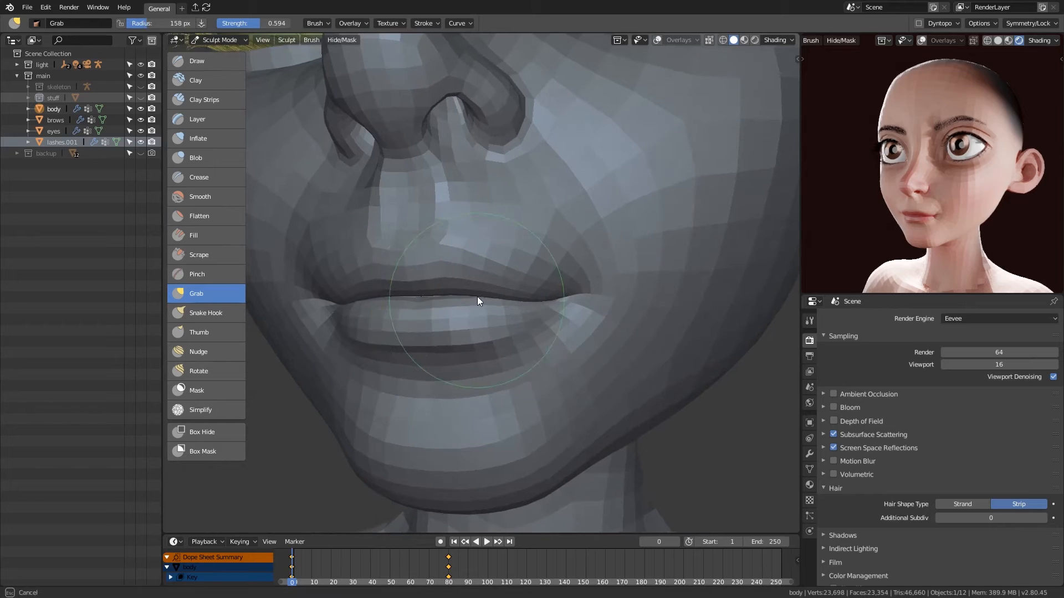
mouse_move(421, 323)
middle_mouse_down()
mouse_move(395, 370)
mouse_move(404, 356)
mouse_move(467, 352)
mouse_move(546, 362)
mouse_move(507, 268)
middle_mouse_up()
key("f")
left_click(434, 355)
Reshape the mouth area in broader moves with a large Grab brush, radius about 242 px.
key("f")
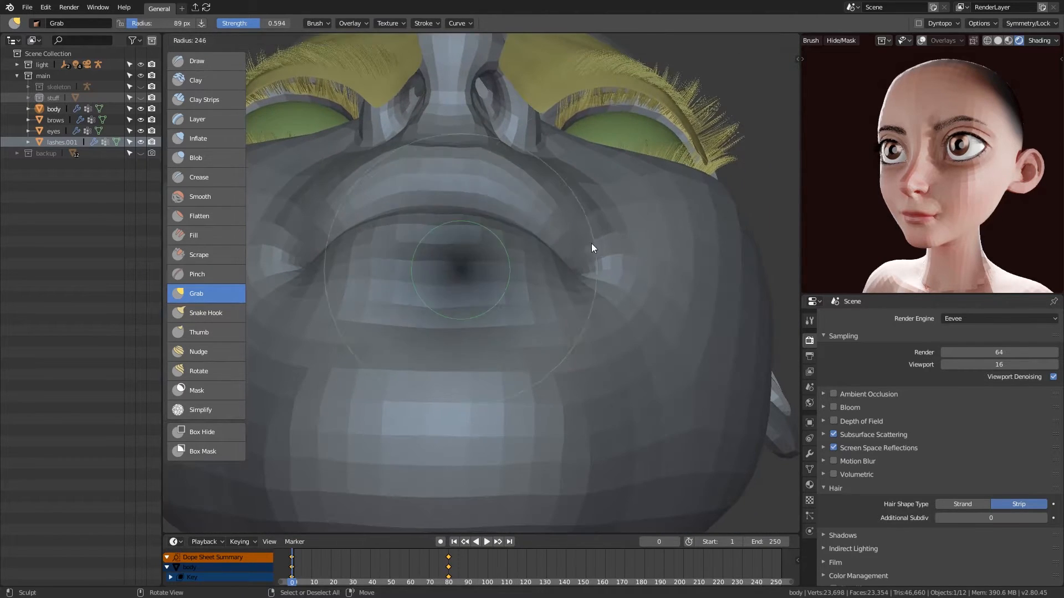
left_click(595, 243)
middle_click_drag(595, 242, 563, 248)
mouse_move(466, 212)
middle_mouse_down()
mouse_move(590, 308)
mouse_move(553, 263)
middle_mouse_up()
key("f")
left_click(572, 254)
left_click_drag(571, 254, 556, 259)
mouse_move(556, 259)
middle_mouse_down()
mouse_move(483, 272)
mouse_move(460, 353)
mouse_move(428, 308)
mouse_move(454, 390)
mouse_move(466, 391)
mouse_move(519, 309)
middle_mouse_up()
key("f")
left_click(525, 276)
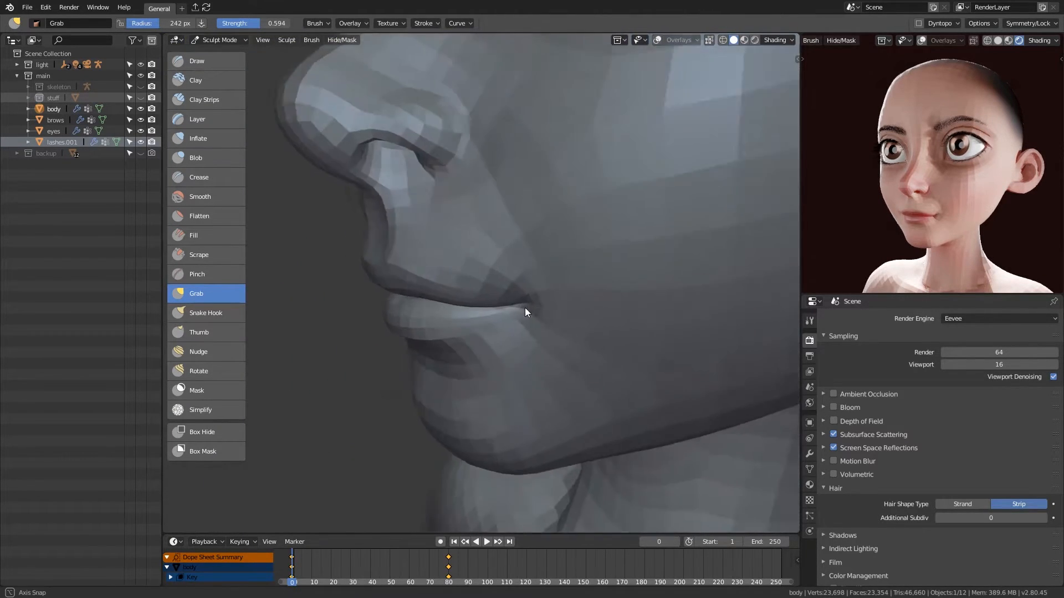
Refine the lip line and mouth corner from the side with a small Grab brush, radius about 69 to 91 px.
key("Tab")
key("Tab")
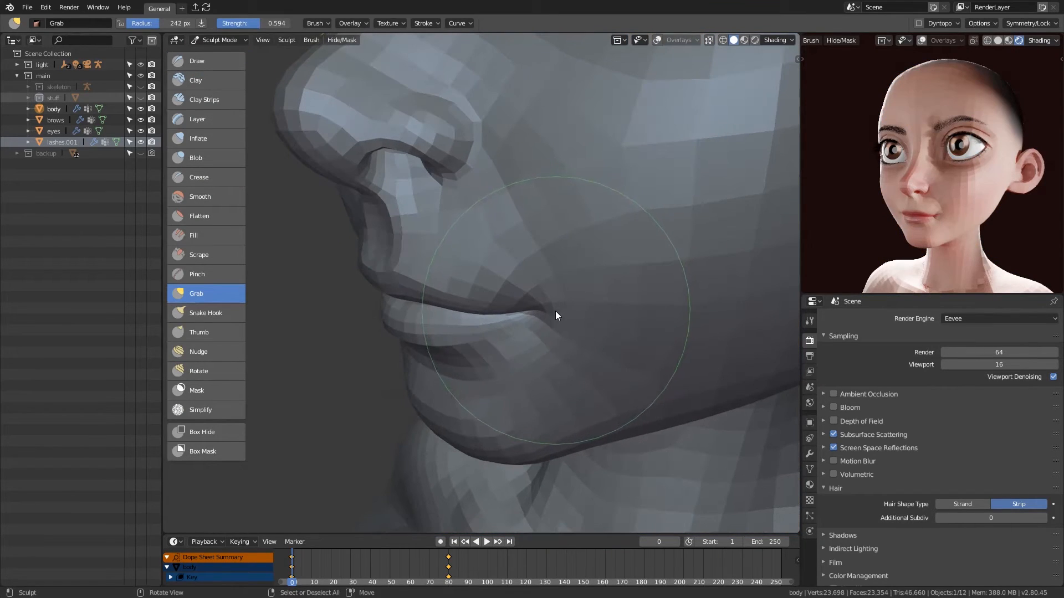
scroll(501, 310, "up", 2)
key("f")
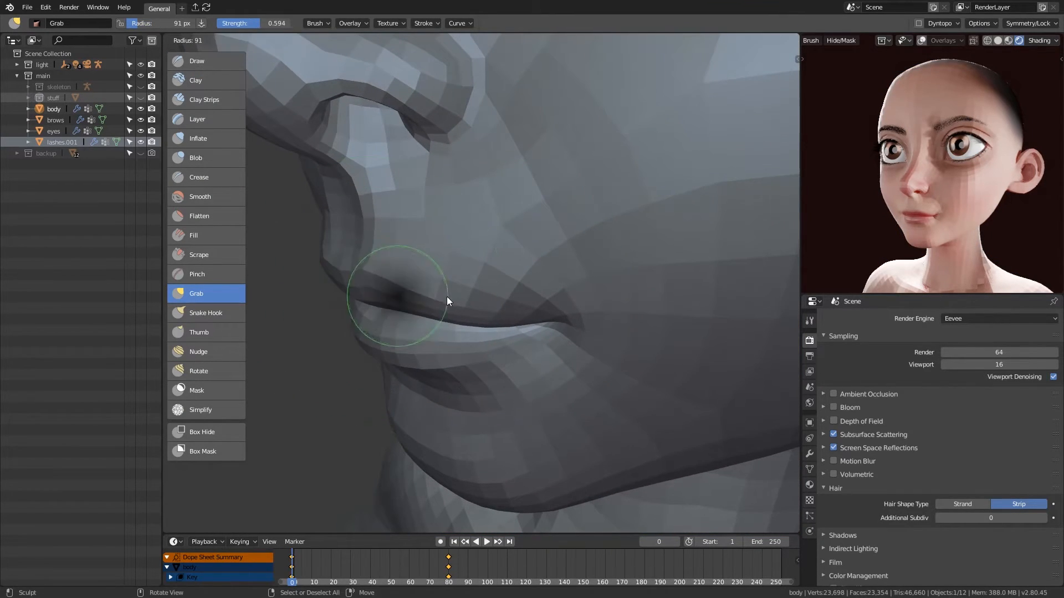
left_click(443, 297)
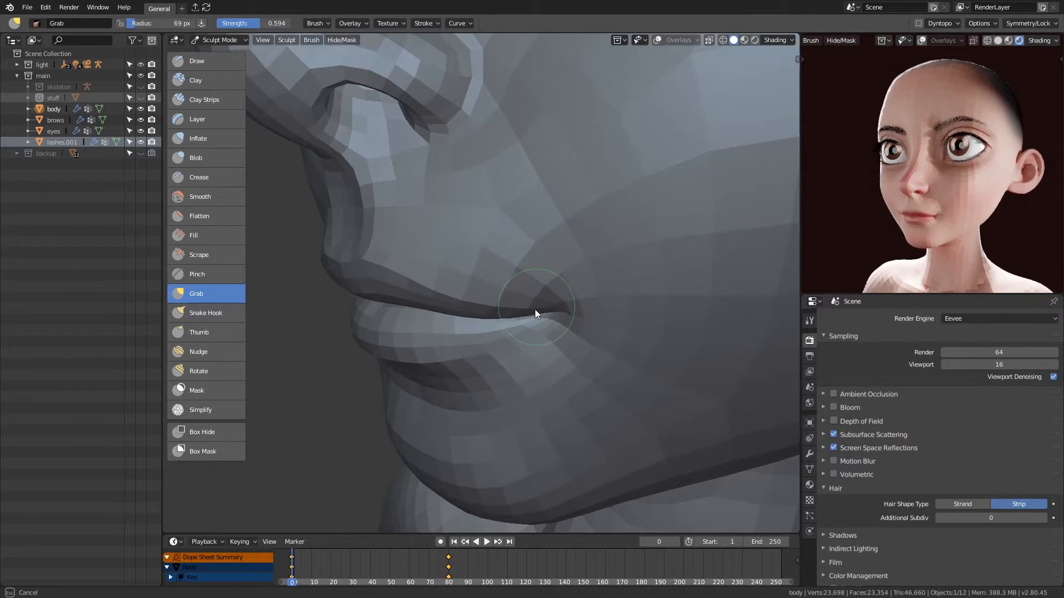
mouse_move(553, 304)
middle_mouse_down()
mouse_move(607, 299)
mouse_move(566, 294)
mouse_move(568, 268)
mouse_move(601, 371)
middle_mouse_up()
mouse_move(919, 211)
middle_mouse_down()
mouse_move(983, 205)
mouse_move(961, 219)
middle_mouse_up()
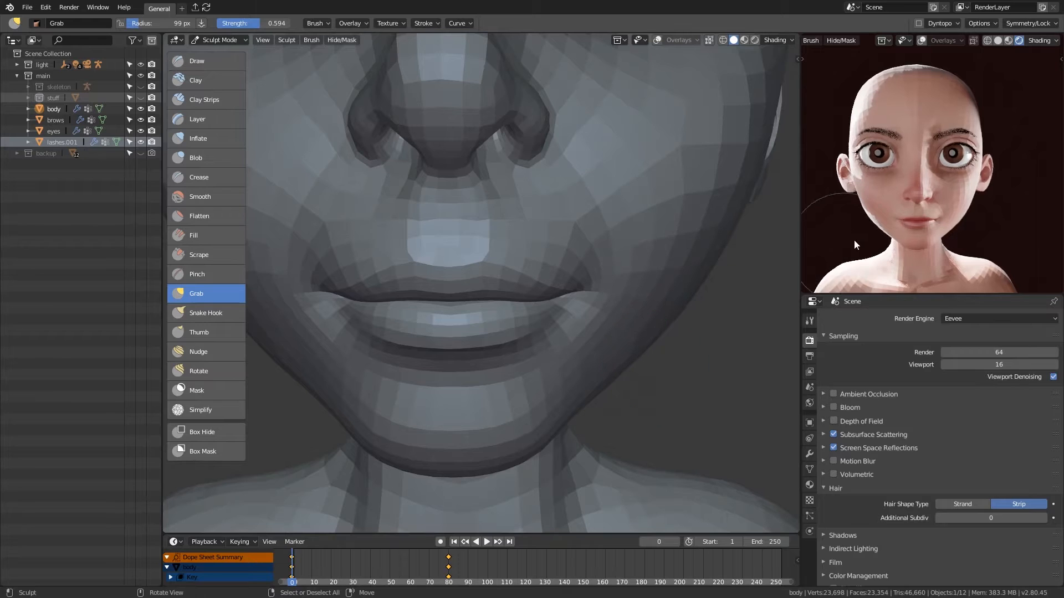
Adjust the mid-face forms above the mouth with the Grab brush at varying radii.
scroll(592, 363, "down", 2)
middle_click_drag(593, 363, 587, 443, "shift")
key("f")
left_click(554, 316)
mouse_move(554, 316)
middle_mouse_down()
mouse_move(500, 298)
mouse_move(516, 294)
mouse_move(506, 274)
middle_mouse_up()
key("f")
left_click(522, 298)
key("f")
left_click(450, 278)
key("f")
left_click(474, 259)
key("f")
left_click(472, 259)
Refine the nose and surrounding face from turned angles with resized Grab brush strokes.
mouse_move(471, 235)
middle_mouse_down()
mouse_move(466, 272)
mouse_move(491, 271)
mouse_move(487, 280)
mouse_move(496, 268)
mouse_move(447, 261)
mouse_move(430, 318)
mouse_move(373, 308)
middle_mouse_up()
key("f")
left_click(450, 261)
key("f")
left_click(447, 320)
key("f")
left_click(397, 304)
left_click_drag(367, 283, 370, 279)
key("f")
left_click(387, 262)
left_click_drag(419, 218, 424, 213)
mouse_move(432, 218)
middle_mouse_down()
mouse_move(518, 285)
mouse_move(479, 268)
middle_mouse_up()
Set the Draw brush to a 93 px radius for the nose bridge area and check the face in the rendered preview.
key("x")
scroll(530, 270, "up", 3)
key("f")
left_click(503, 218)
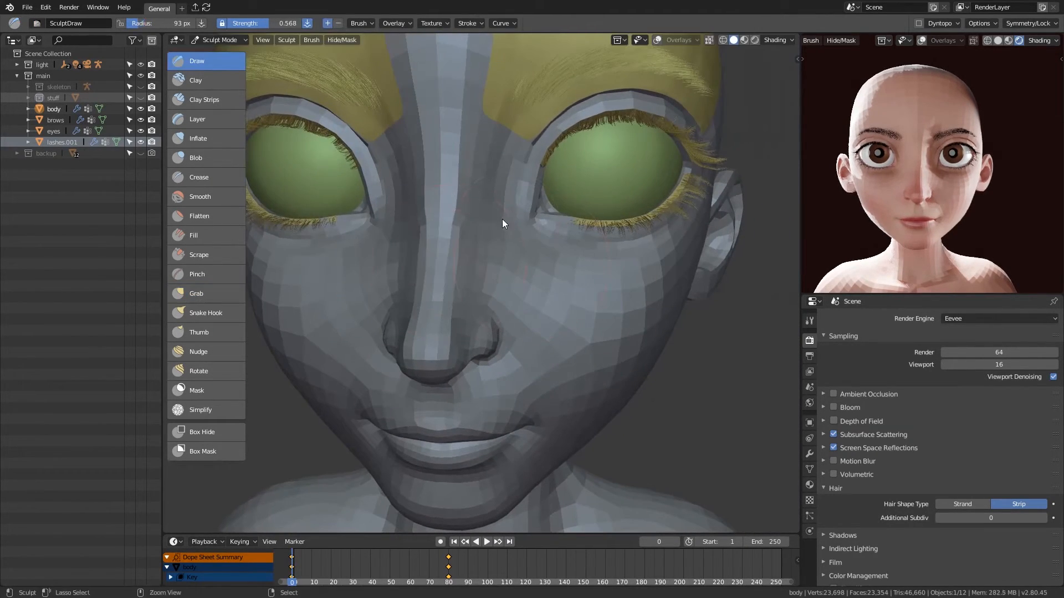
middle_click_drag(584, 280, 601, 307)
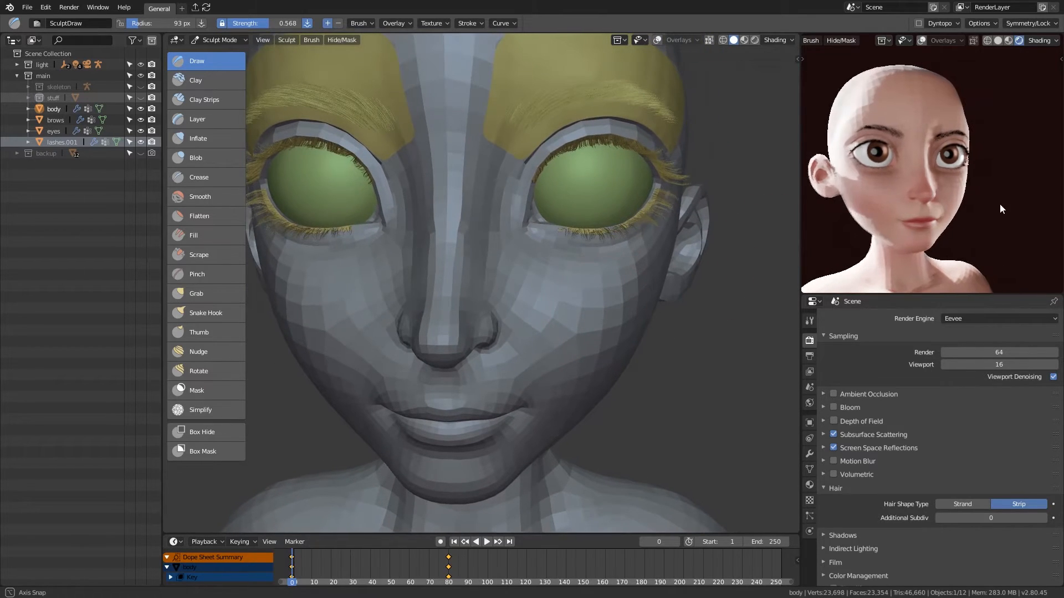
middle_click_drag(1006, 204, 985, 222)
mouse_move(539, 334)
middle_mouse_down()
mouse_move(543, 405)
mouse_move(594, 378)
mouse_move(576, 385)
middle_mouse_up()
middle_click_drag(936, 208, 943, 213)
mouse_move(577, 310)
middle_mouse_down()
mouse_move(537, 325)
mouse_move(553, 359)
mouse_move(543, 289)
mouse_move(582, 301)
mouse_move(571, 311)
middle_mouse_up()
Switch to Object Mode and select the eyes object.
key("ctrl+Tab")
left_click(523, 352)
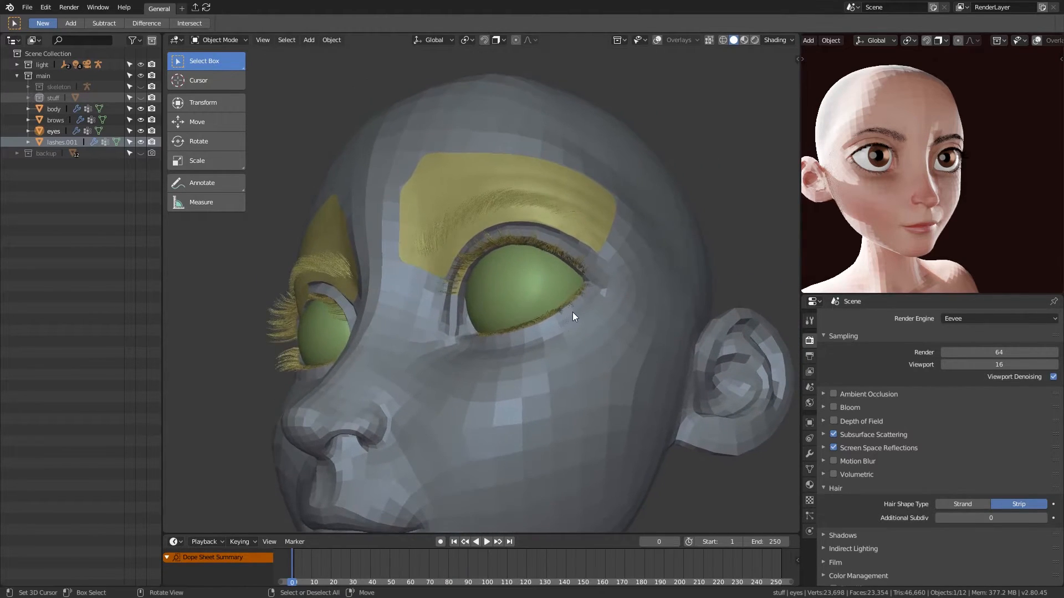
key("z")
left_click(672, 312)
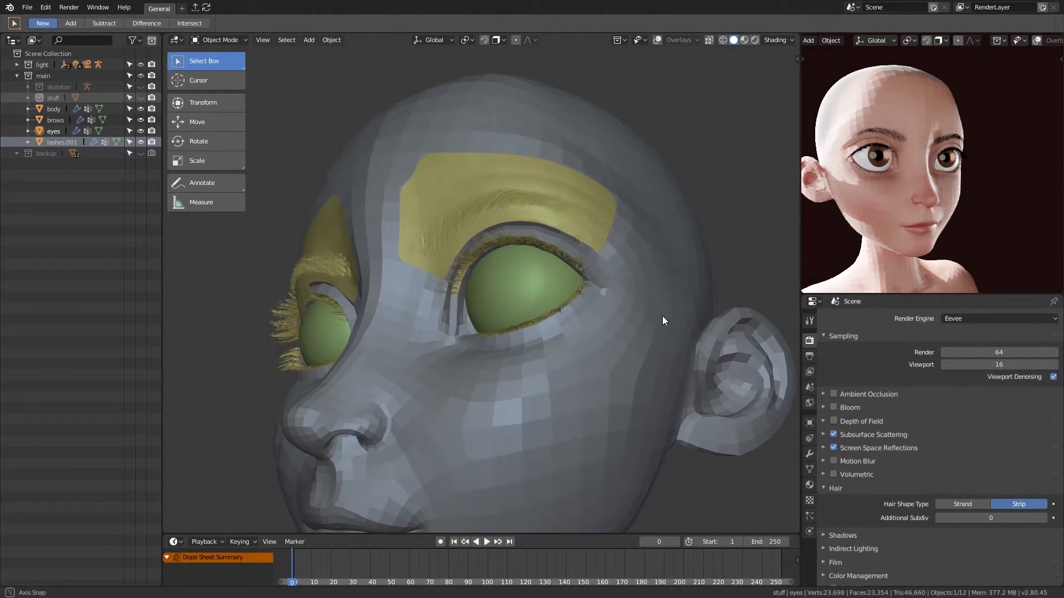
middle_click_drag(663, 315, 587, 335)
Show the eyes in wireframe from the side and turn off their Armature modifier in the viewport.
key("z")
left_click(494, 337)
key("grave")
left_click(736, 341)
scroll(560, 277, "up", 2)
middle_click_drag(580, 278, 581, 285, "shift")
scroll(582, 285, "up", 1)
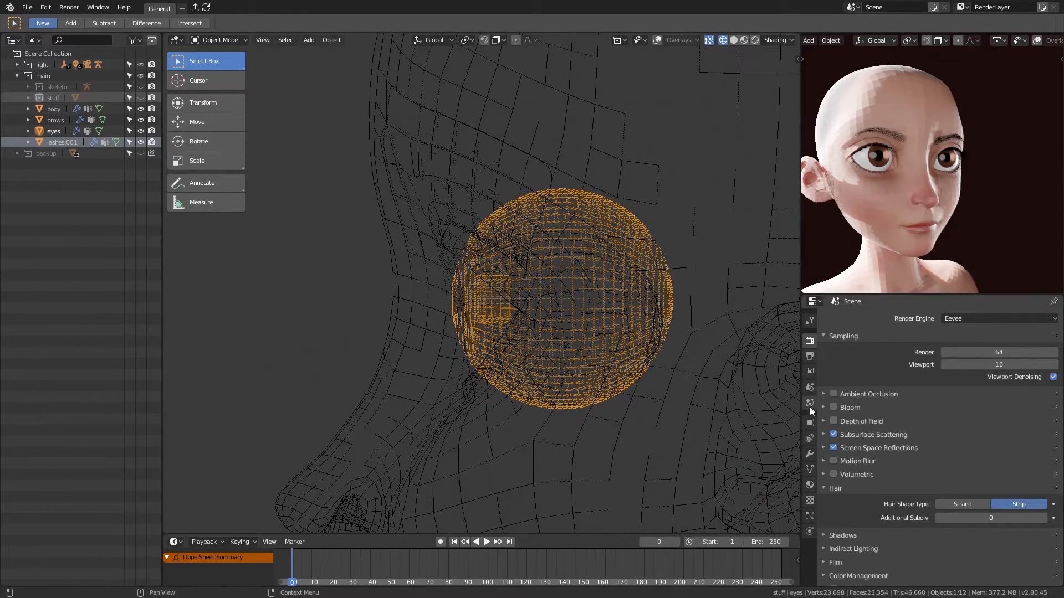
left_click(810, 453)
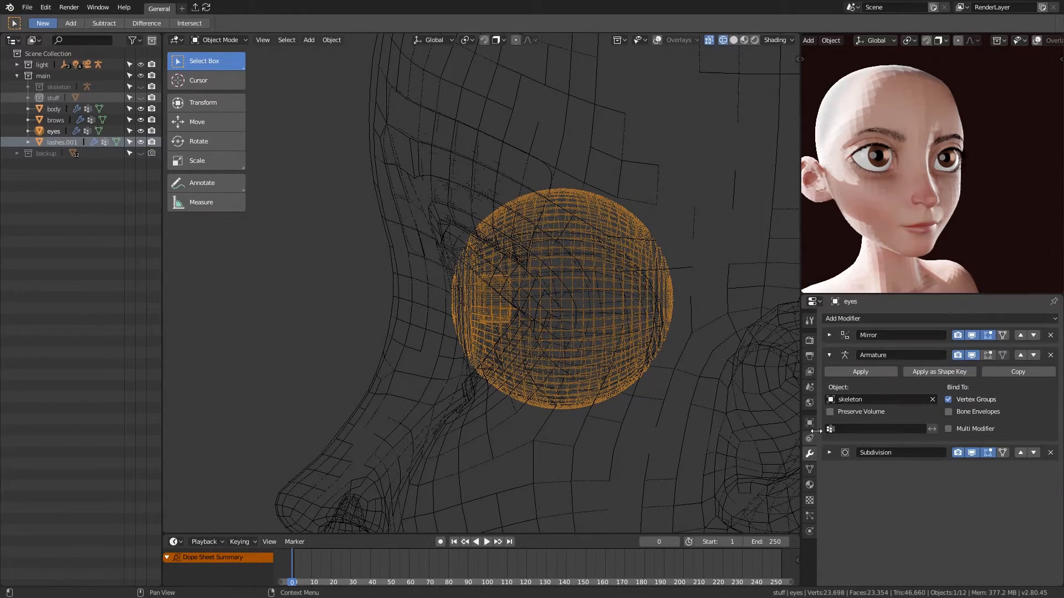
left_click(970, 355)
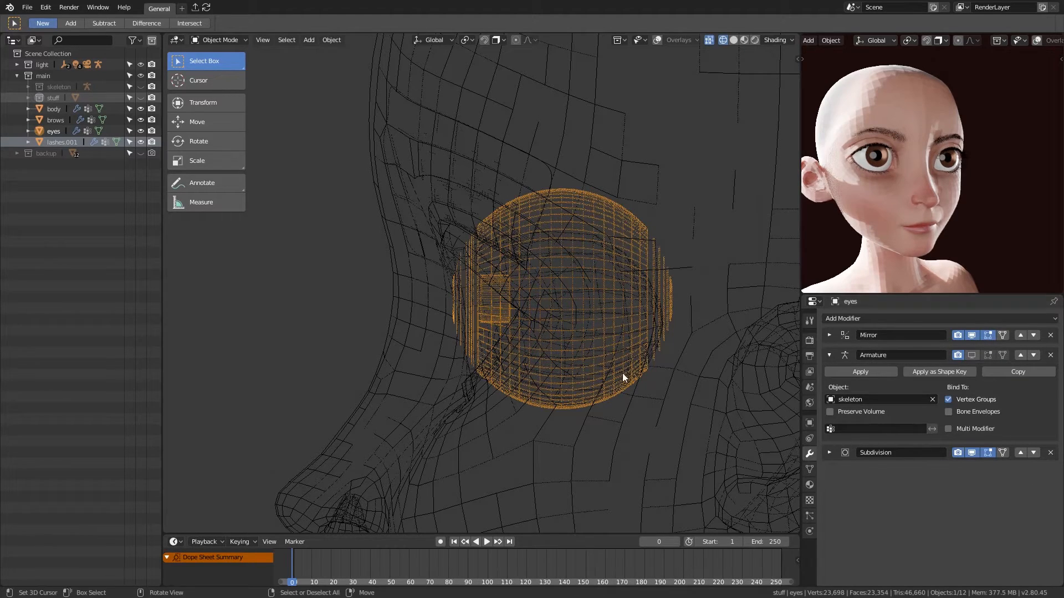
Move the eyes down 0.0284 m along the global Z axis and return to solid shading.
middle_click_drag(630, 376, 632, 318)
key("g")
key("z")
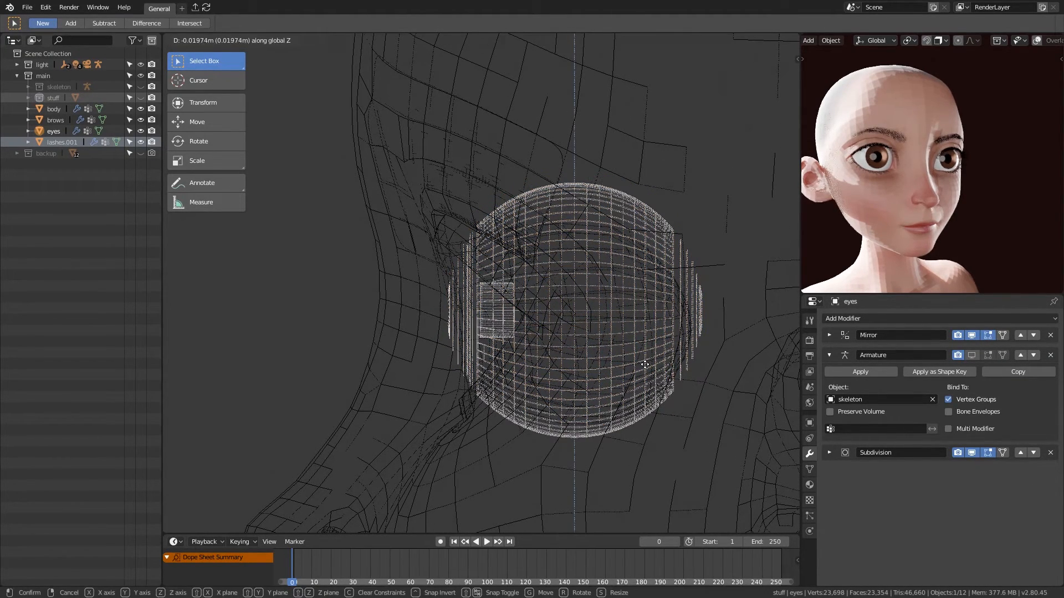
left_click(642, 368)
mouse_move(605, 397)
middle_mouse_down()
mouse_move(560, 427)
mouse_move(633, 437)
mouse_move(626, 354)
mouse_move(631, 444)
mouse_move(614, 347)
mouse_move(607, 354)
mouse_move(596, 331)
mouse_move(558, 346)
mouse_move(549, 391)
mouse_move(606, 424)
mouse_move(600, 437)
mouse_move(636, 391)
middle_mouse_up()
key("z")
left_click(653, 381)
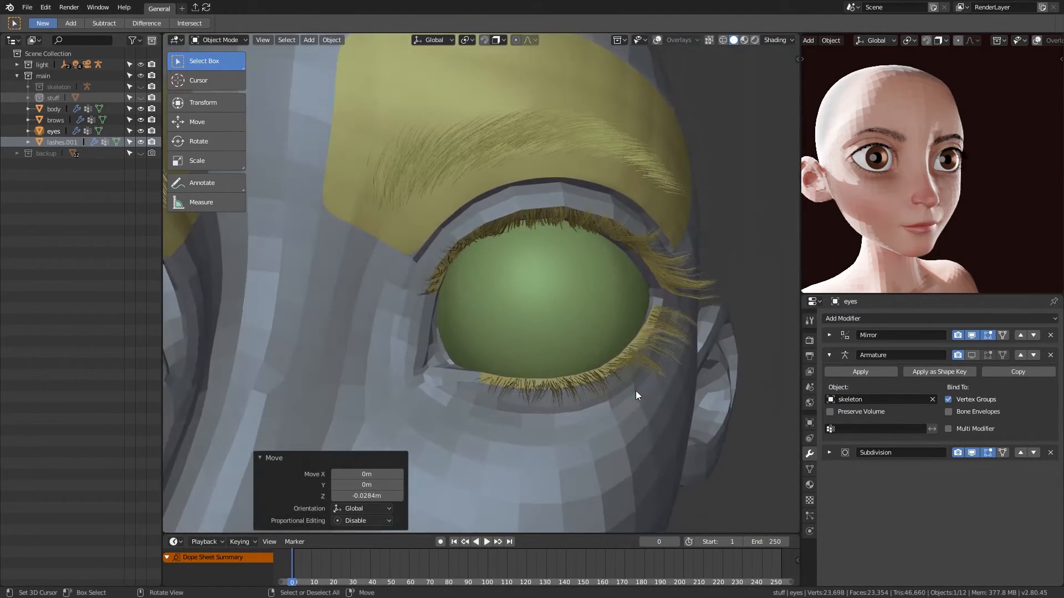
Enter Edit Mode on the eyes and isolate them in a side wireframe view.
key("Tab")
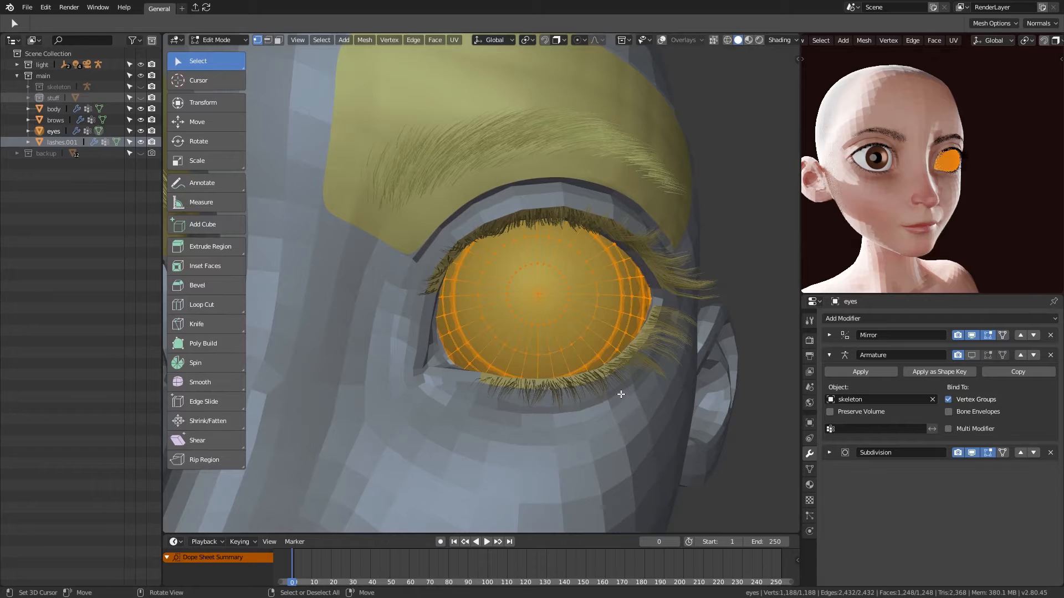
key("KP_3")
key("z")
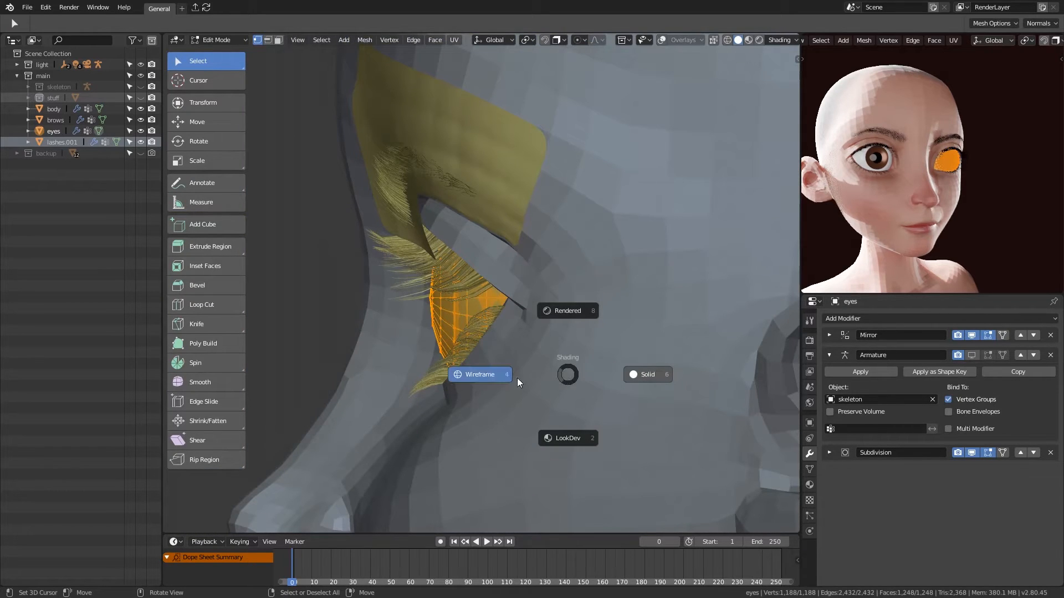
left_click(496, 382)
key("KP_Divide")
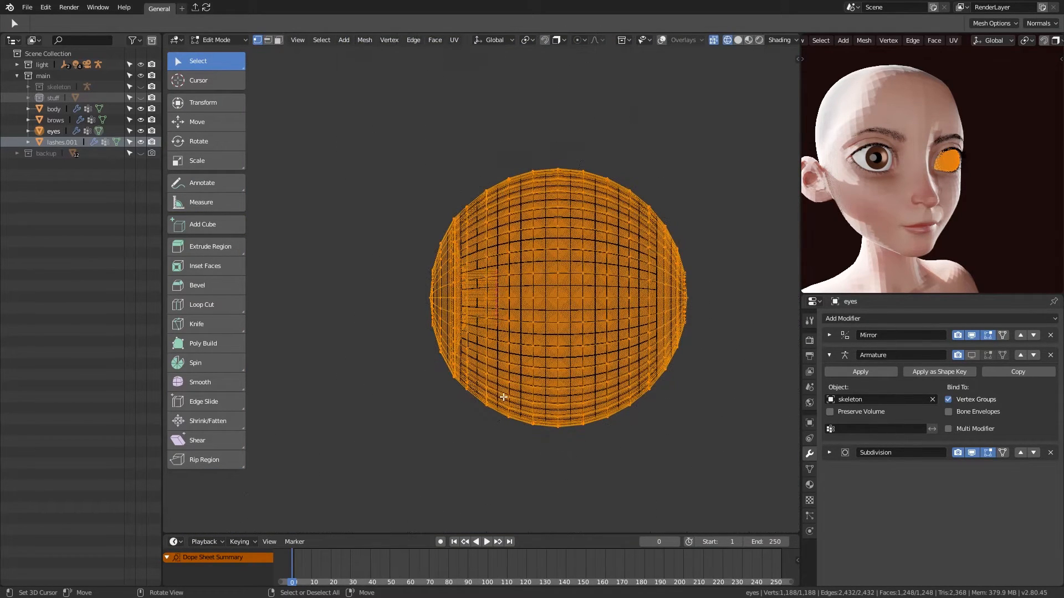
Turn off the viewport display of the eyes' Mirror and Subdivision modifiers.
middle_click_drag(488, 323, 507, 350, "shift")
scroll(497, 379, "up", 1)
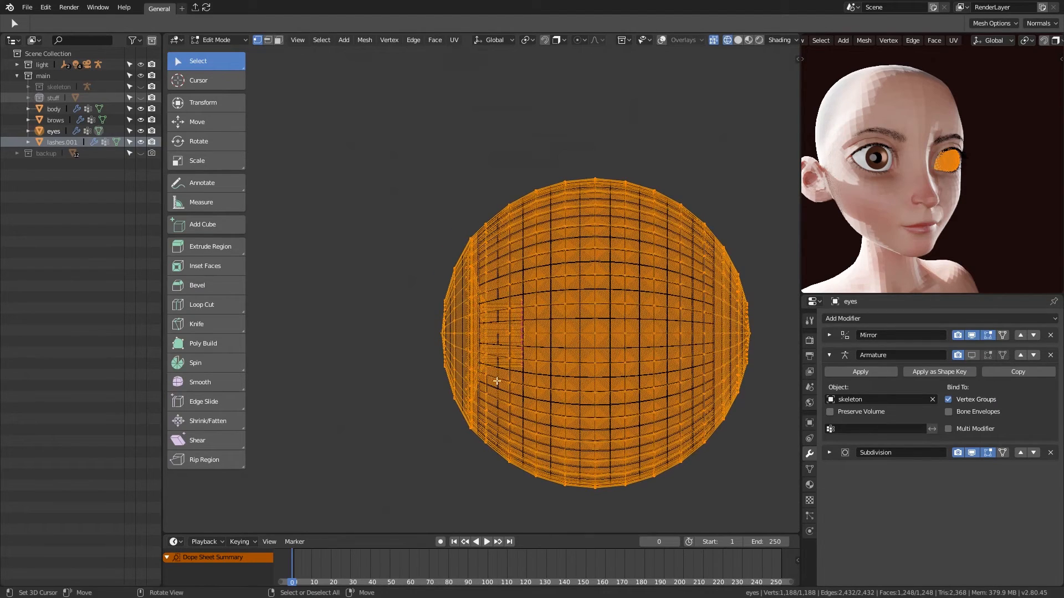
left_click(975, 337)
left_click(974, 453)
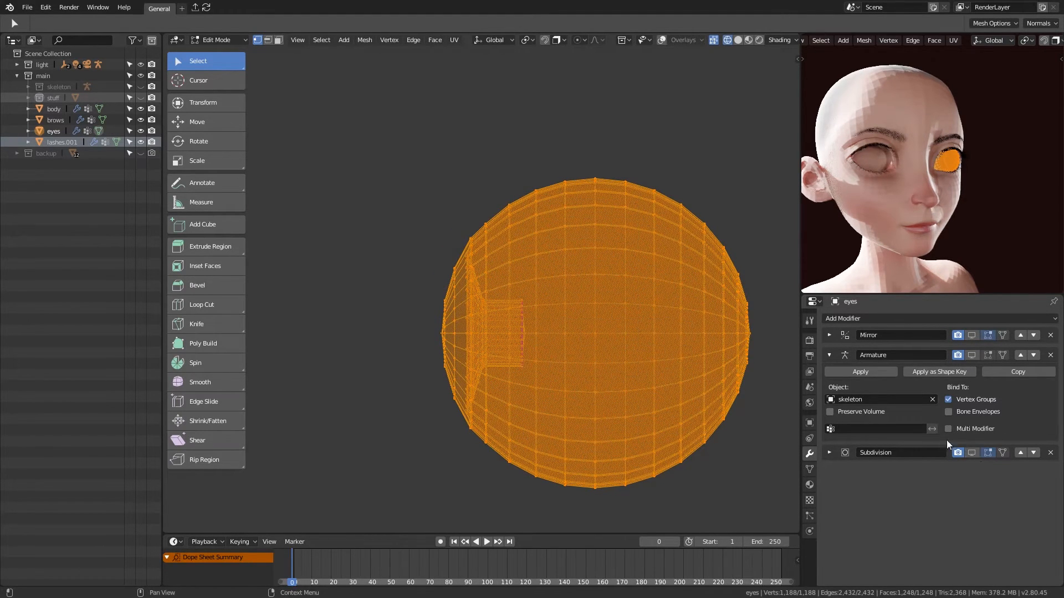
Select the cap at the front of the eyeball in the side wireframe and scale it up by 1.151.
middle_click_drag(620, 397, 634, 380, "shift")
key("alt+a")
left_click_drag(492, 200, 427, 421)
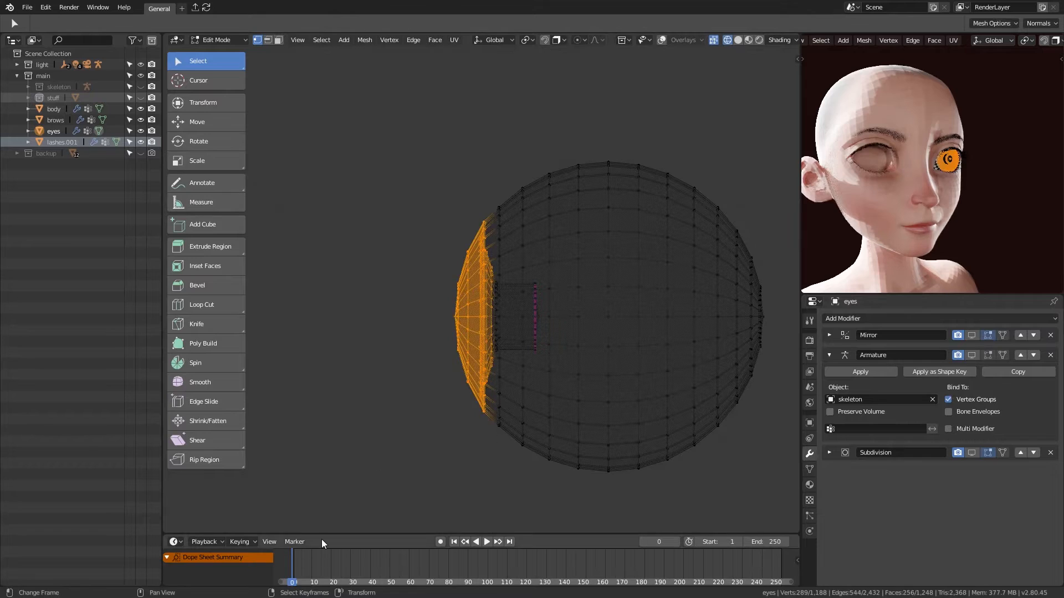
key("ctrl+KP_Add")
key("ctrl+KP_Add")
key("ctrl+KP_Add")
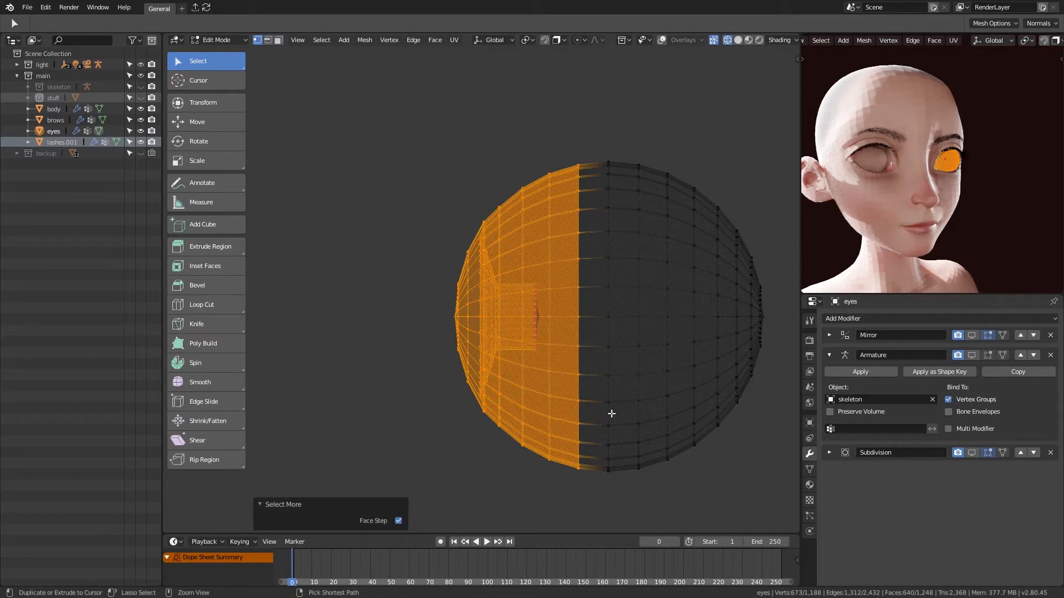
key("ctrl+KP_Subtract")
key("ctrl+KP_Subtract")
key("ctrl+KP_Subtract")
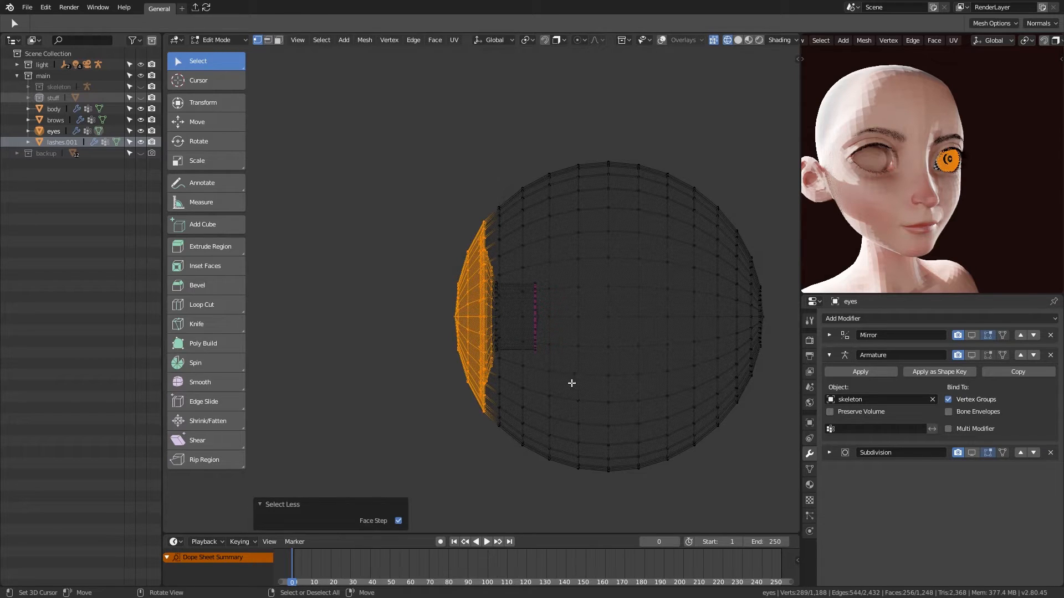
key("s")
left_click(601, 386)
Move the scaled front cap 0.0103 m along the global Y axis.
key("g")
key("y")
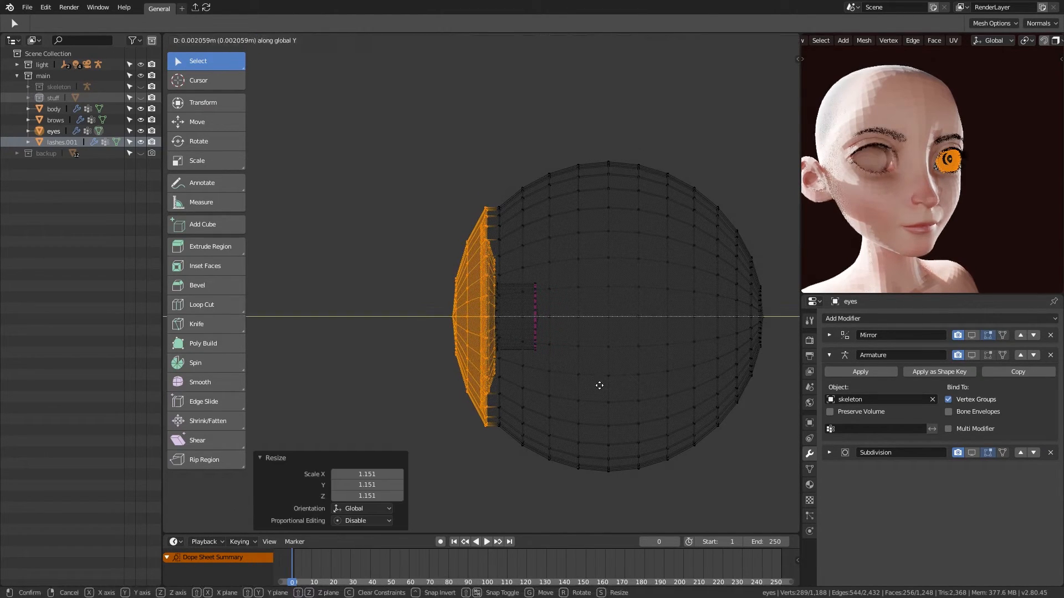
left_click(604, 387)
Dissolve the edge loop directly behind the front cap of the eyeball.
scroll(498, 227, "up", 3)
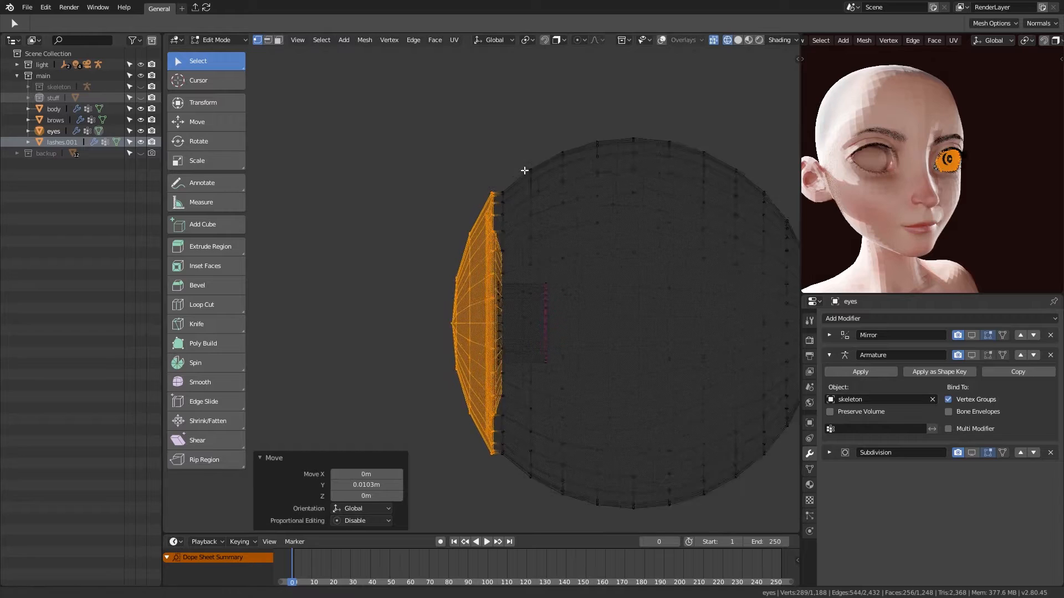
left_click(509, 201, "alt")
key("x")
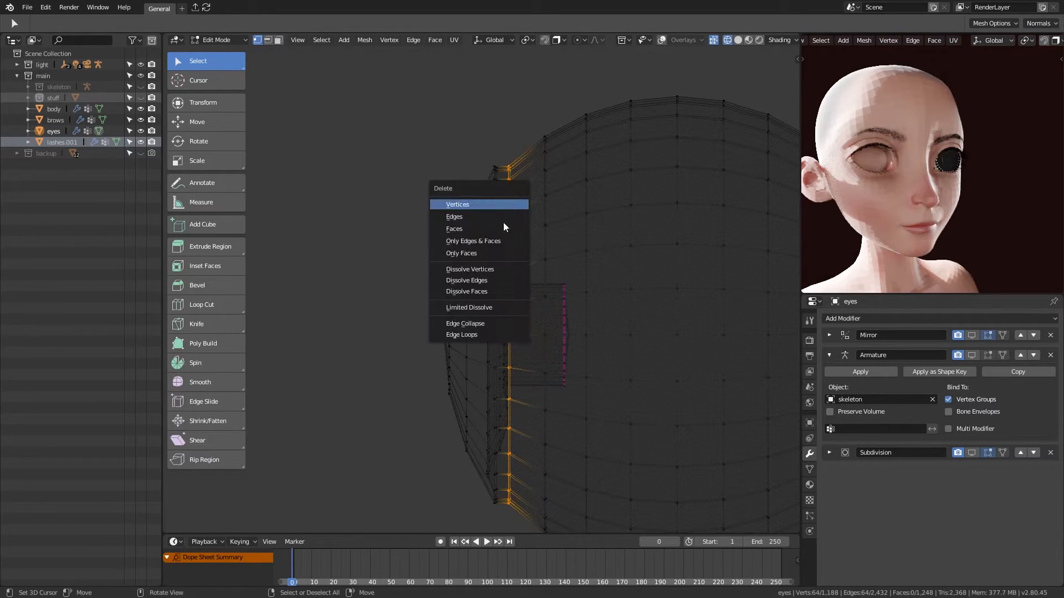
left_click(473, 281)
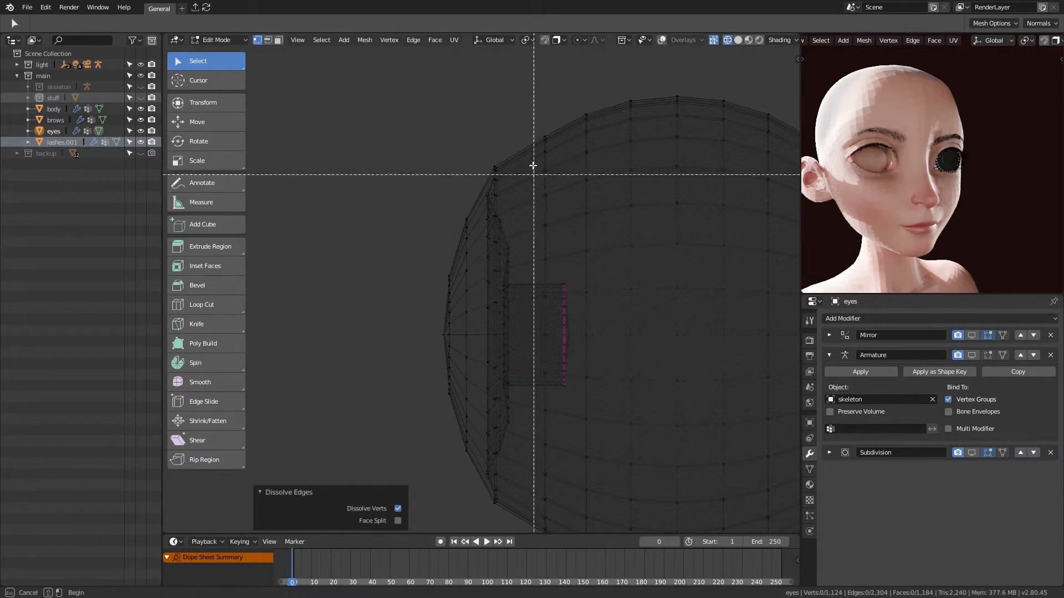
Select the front cap together with the iris and pupil geometry and move it 0.0133 m along the global Y axis.
left_click_drag(527, 134, 391, 451)
scroll(598, 361, "up", 2)
key("ctrl+KP_Add")
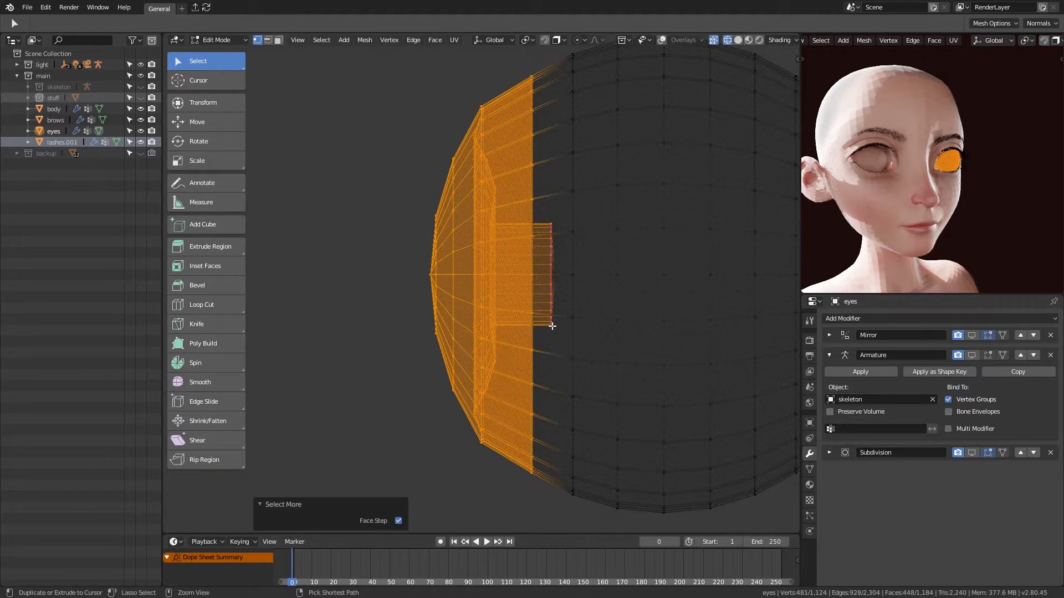
key("ctrl+KP_Add")
key("ctrl+KP_Subtract")
key("ctrl+KP_Subtract")
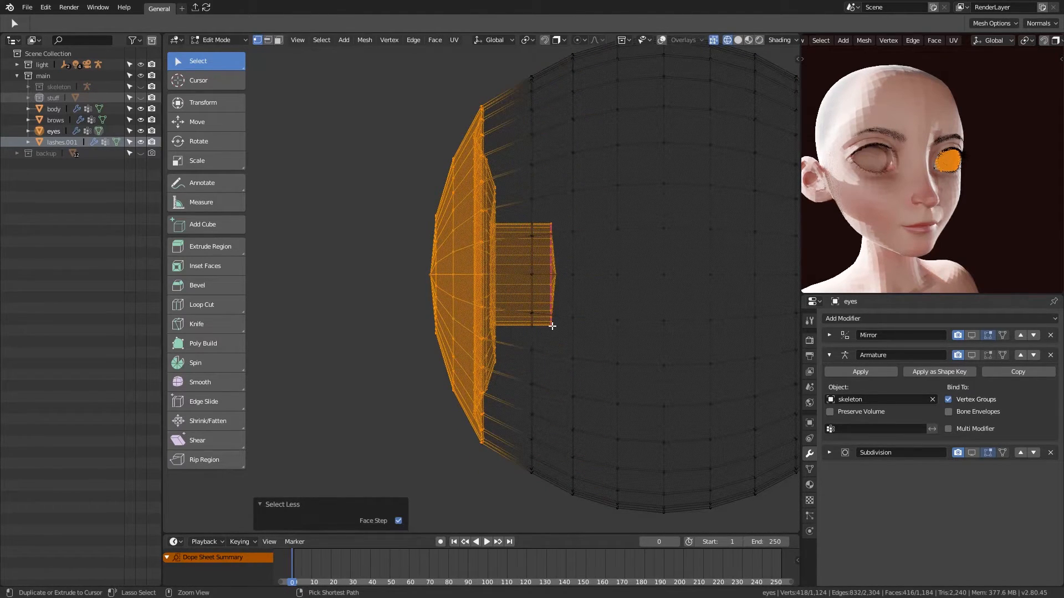
key("g")
key("y")
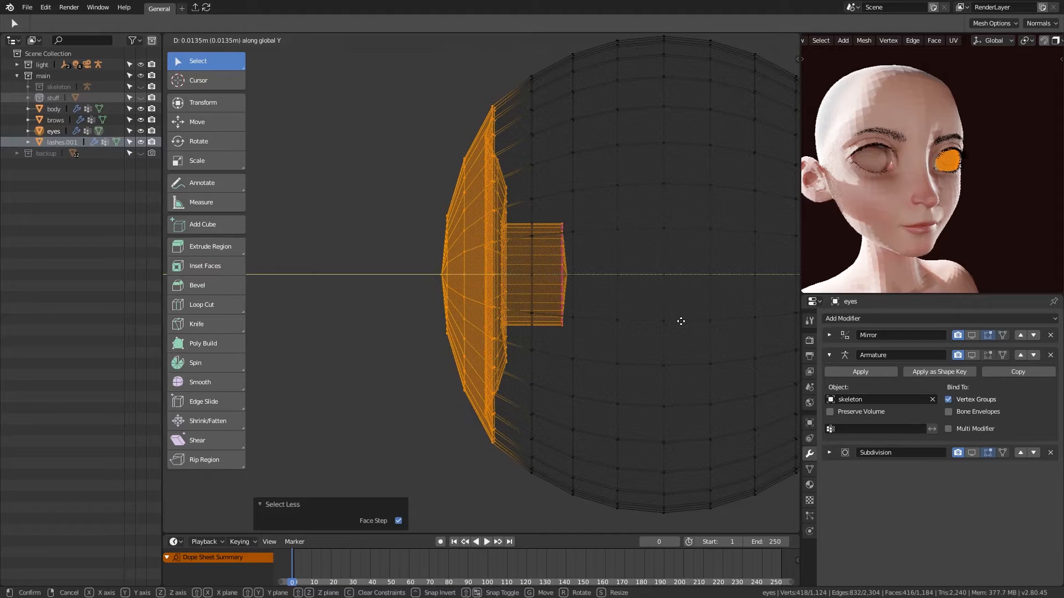
left_click(679, 322)
Switch to solid shading and check the reshaped eye in Object Mode and in the rendered preview.
middle_click_drag(469, 265, 620, 298)
key("z")
left_click(668, 303)
scroll(674, 354, "down", 2)
mouse_move(674, 354)
middle_mouse_down()
mouse_move(622, 367)
mouse_move(659, 359)
middle_mouse_up()
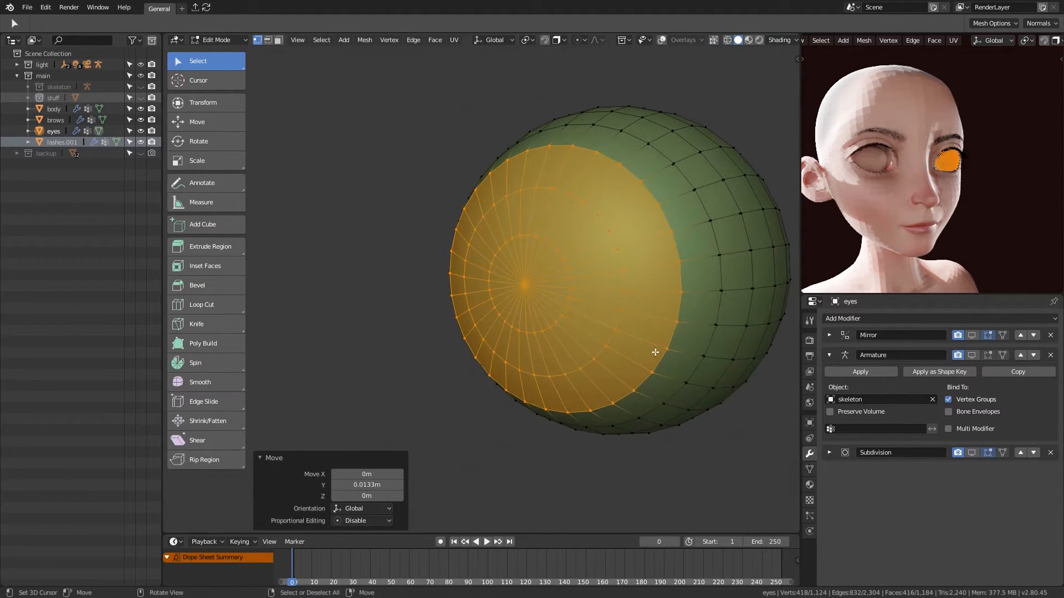
key("Tab")
middle_click_drag(966, 174, 1038, 102)
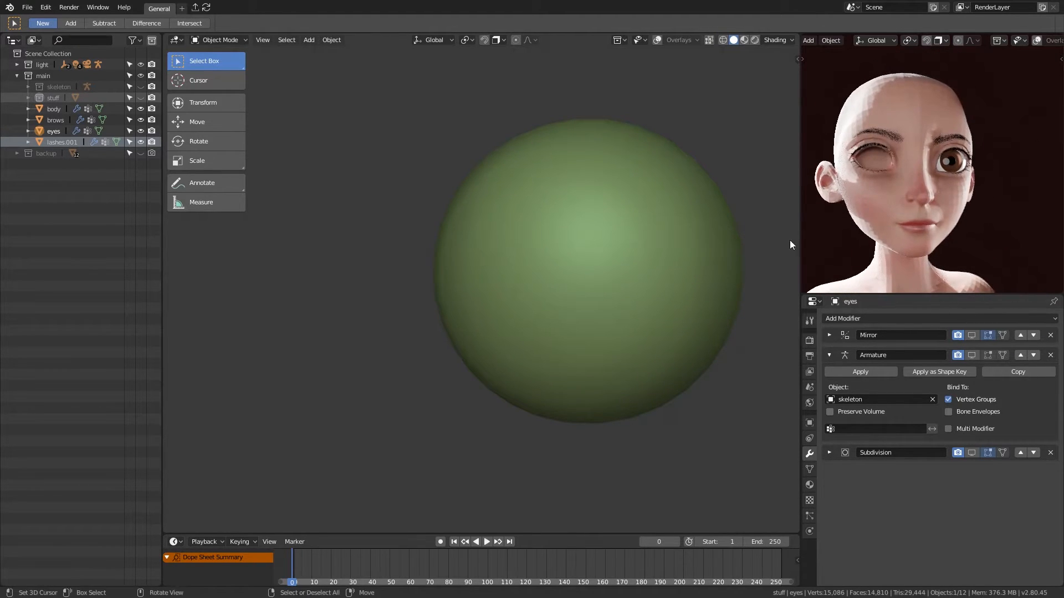
Return to Edit Mode in side view and stretch the front cap of the eye by 1.088 along the global Y axis.
key("Tab")
scroll(658, 339, "up", 2)
middle_click_drag(658, 339, 600, 342)
key("KP_3")
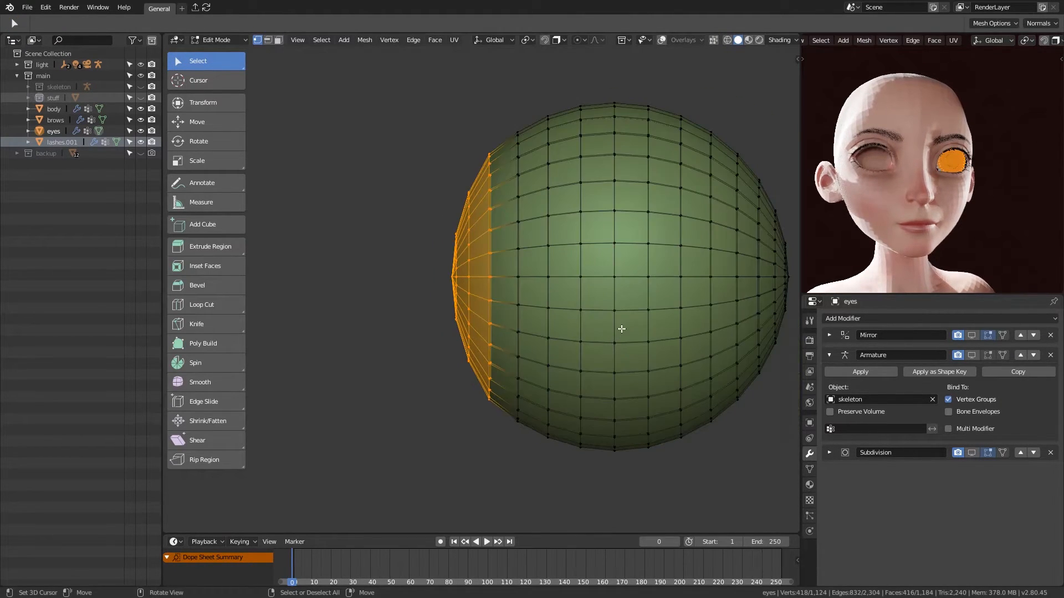
key("s")
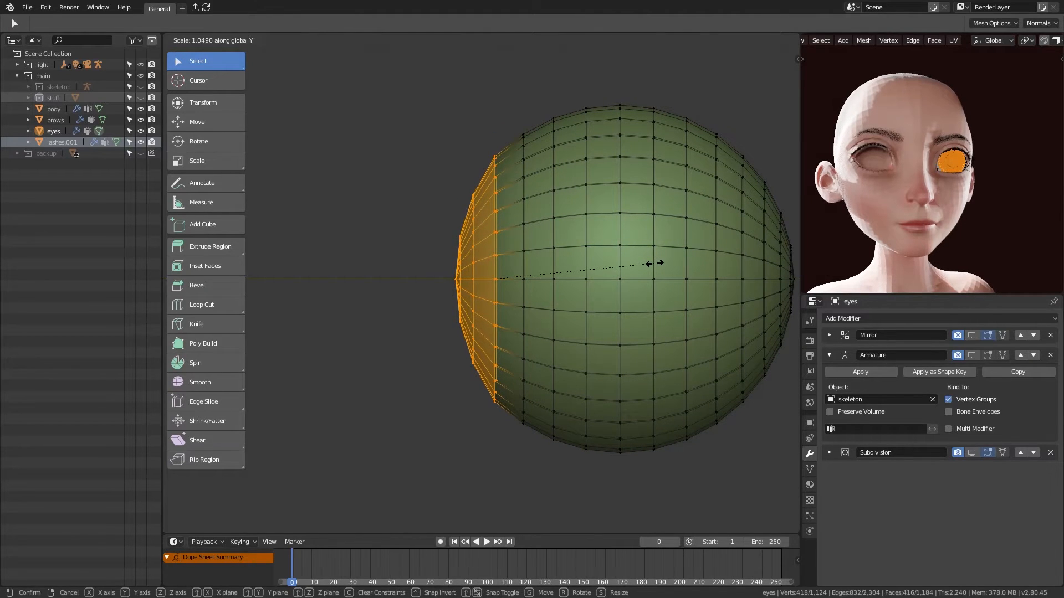
left_click(653, 263)
key("g")
left_click(654, 264)
key("s")
key("y")
left_click(681, 263)
middle_click_drag(681, 263, 499, 218, "ctrl")
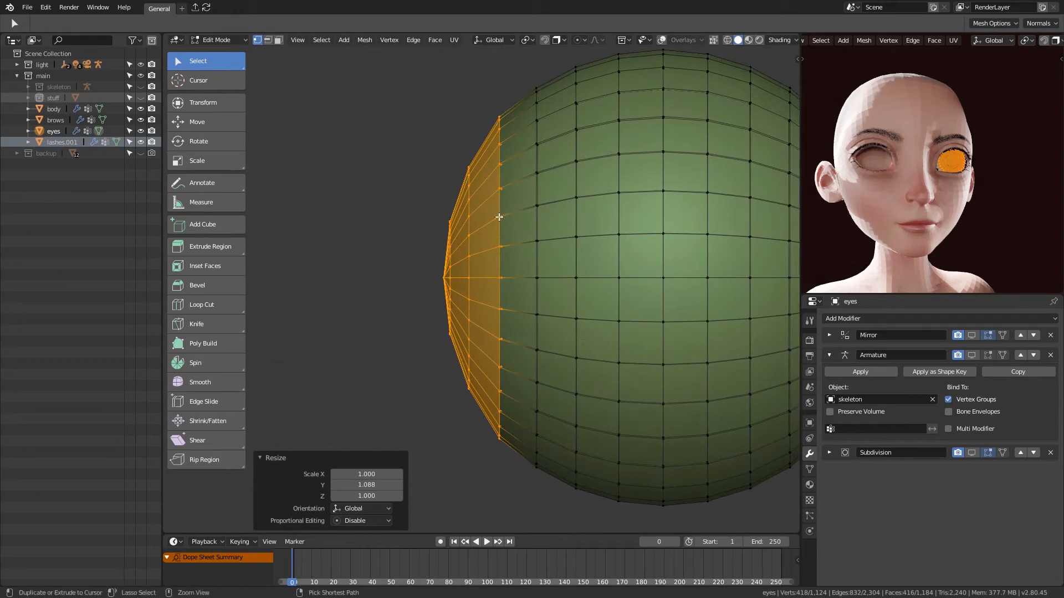
Slide the middle edge loop of the front cap outward and scale it up by 1.073.
left_click(469, 233, "alt")
key("g")
key("g")
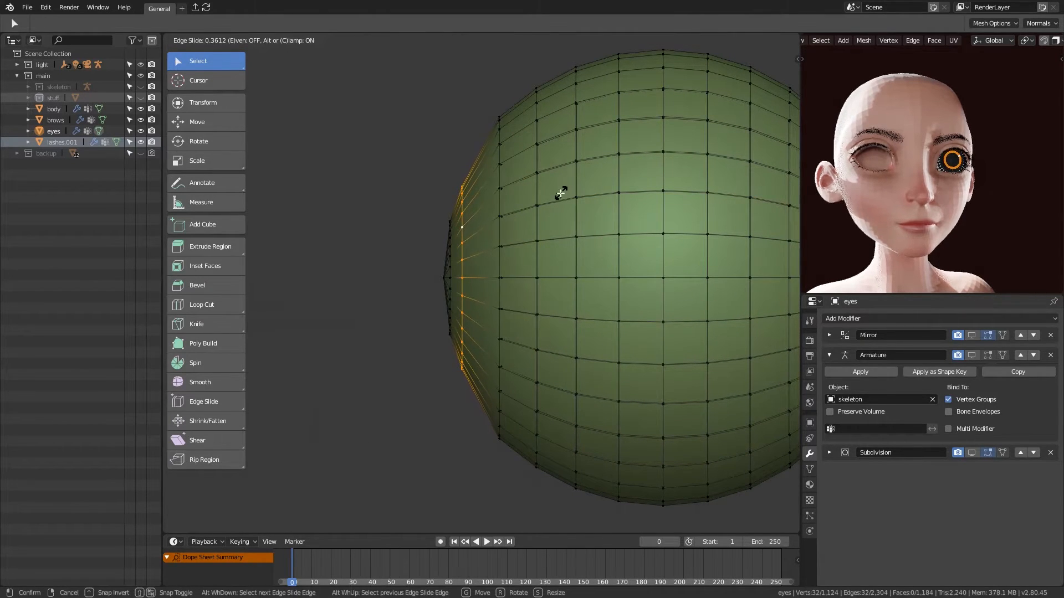
left_click(560, 194)
key("s")
left_click(569, 191)
key("ctrl+e")
left_click(483, 205)
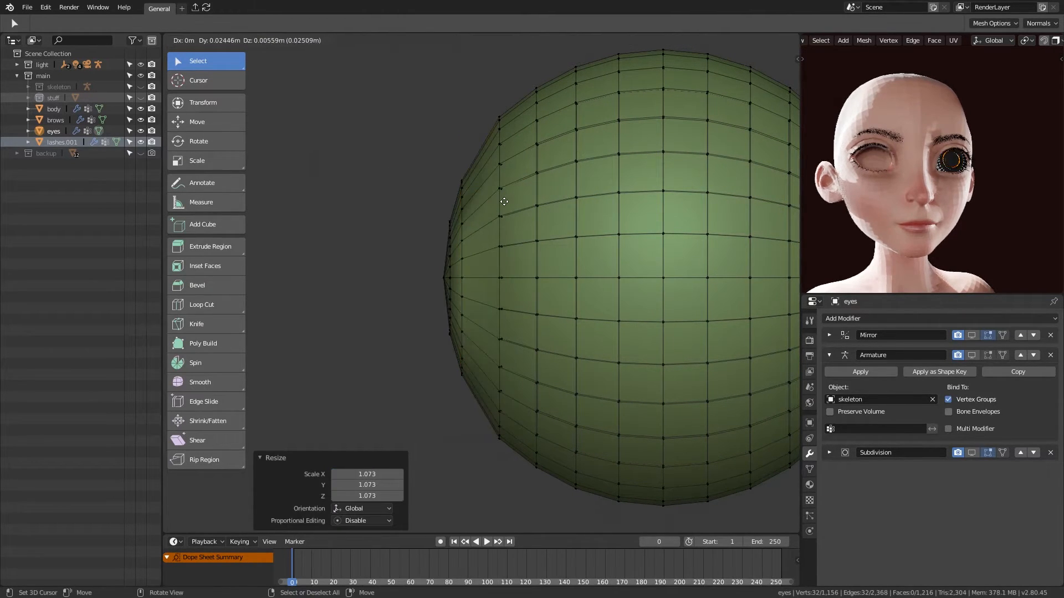
right_click(488, 213)
key("ctrl+z")
Add a centred loop cut at the outer part of the front cap, scale it up and shift it along the global Y axis.
key("ctrl+r")
left_click(490, 210)
right_click(493, 209)
key("s")
left_click(621, 186)
key("g")
key("y")
left_click(619, 188)
Fine-tune the position of the front cap's inner edge loop and check the rounded eye in Object Mode.
middle_click_drag(592, 217, 524, 233, "shift")
key("alt+a")
scroll(567, 165, "up", 2)
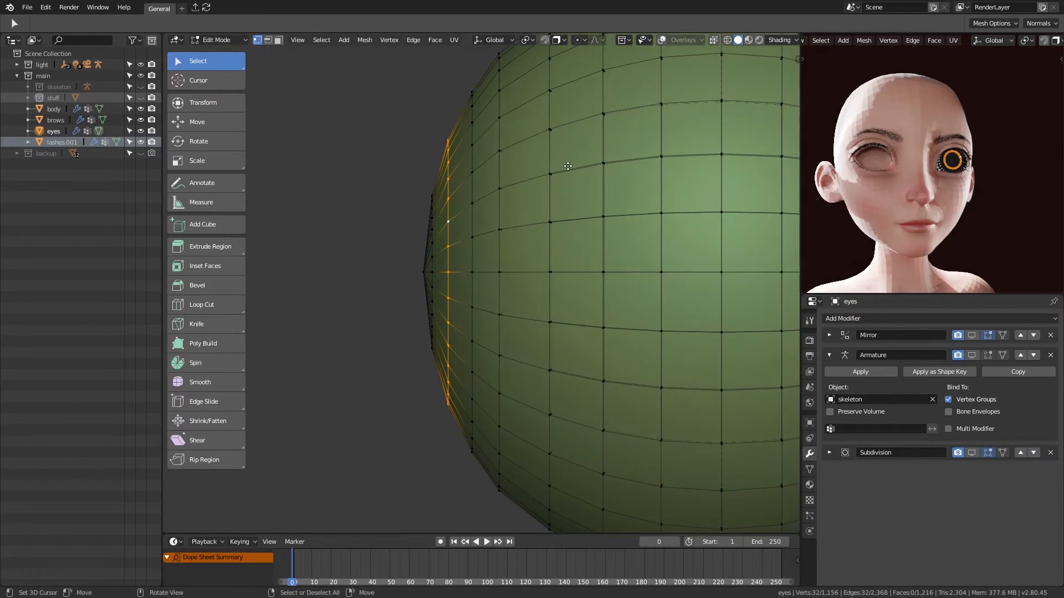
key("g")
left_click(568, 167)
key("Tab")
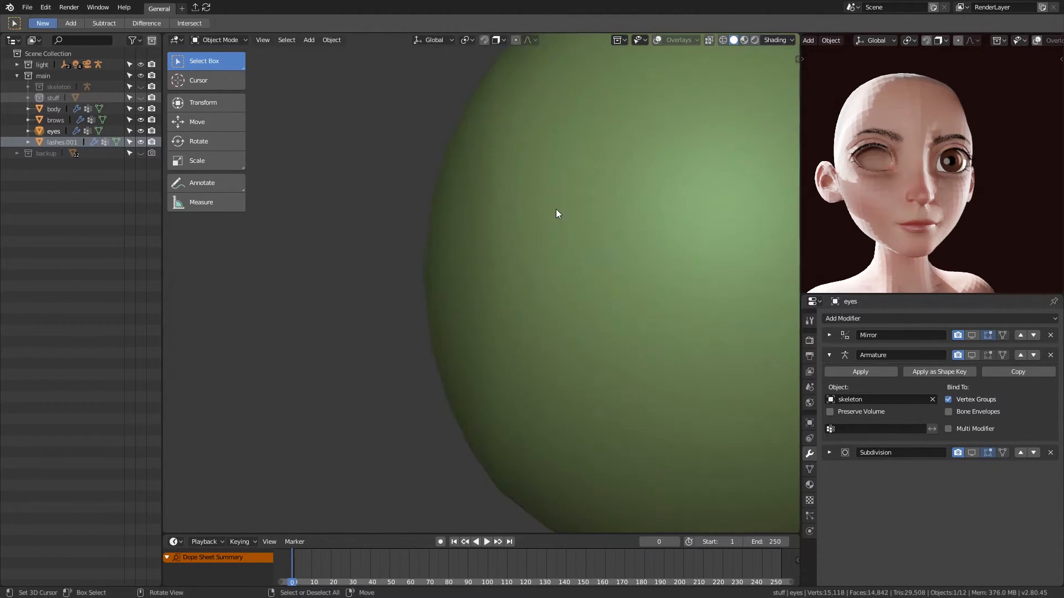
scroll(556, 208, "down", 3)
Hide the whole linked outer shell of the eye in Edit Mode to expose the iris.
key("Tab")
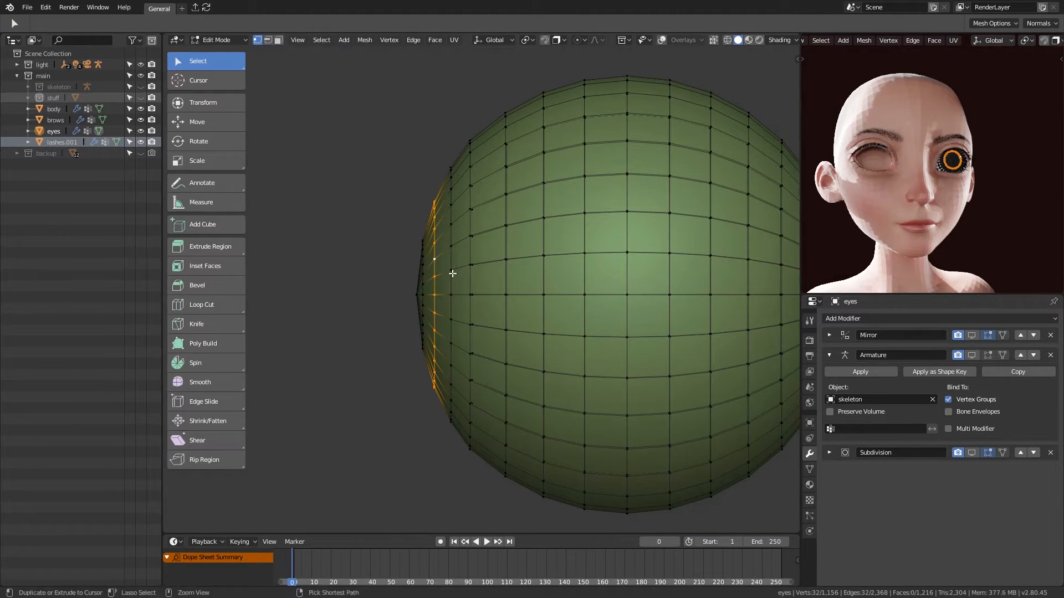
key("ctrl+l")
key("h")
Smooth the vertices of the iris's middle face ring and check the result in Object Mode.
middle_click_drag(503, 290, 637, 232)
left_click(645, 219, "ctrl+alt")
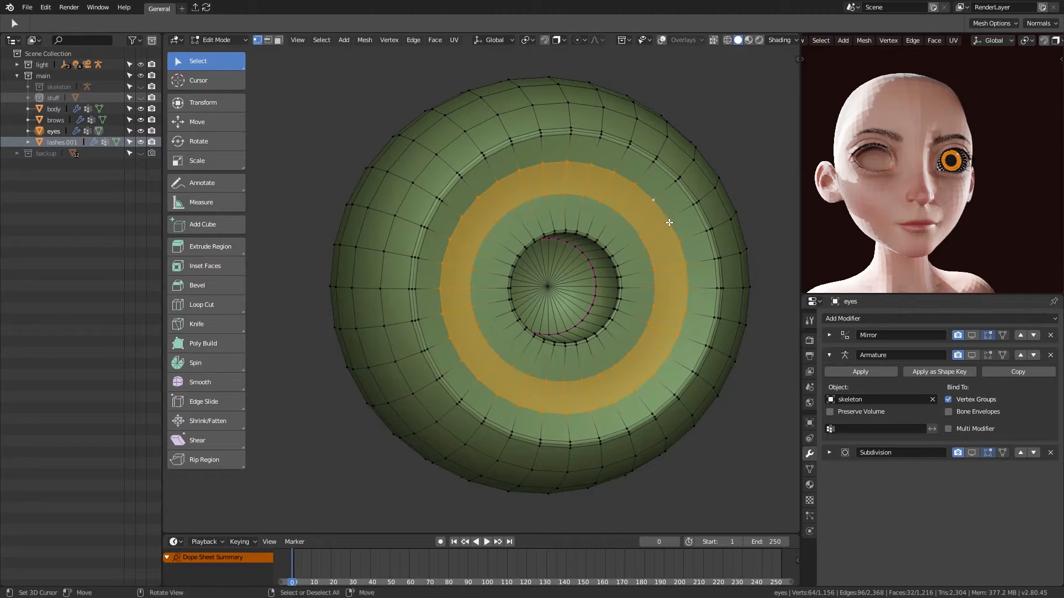
right_click(661, 231)
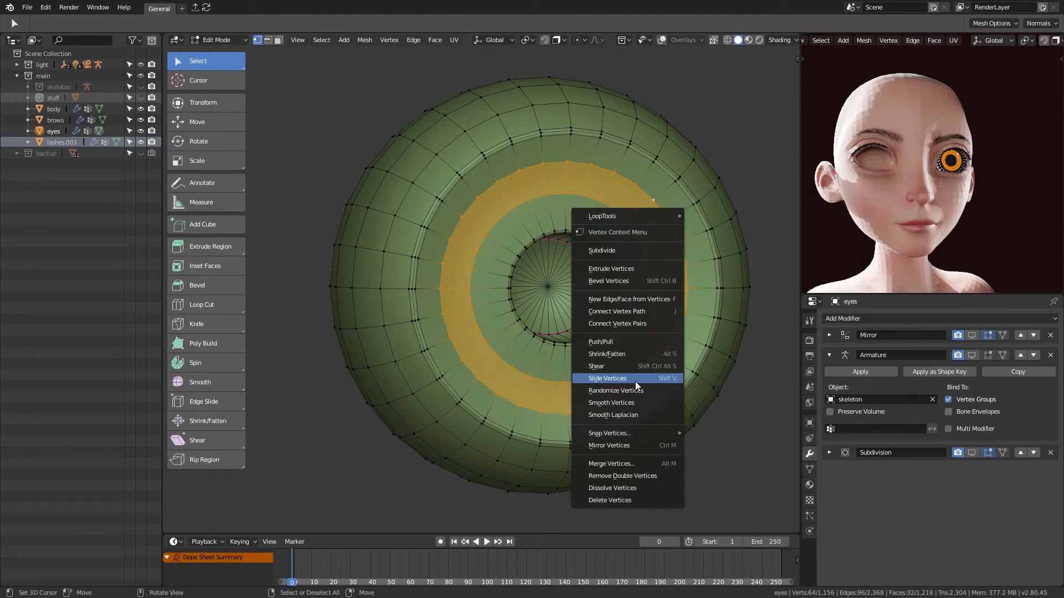
left_click(643, 403)
middle_click_drag(671, 383, 648, 356)
key("Tab")
key("Tab")
Add a centred loop cut around the outer iris and slide the iris edge loops inward to even out their spacing.
key("ctrl+r")
left_click(690, 243)
right_click(691, 245)
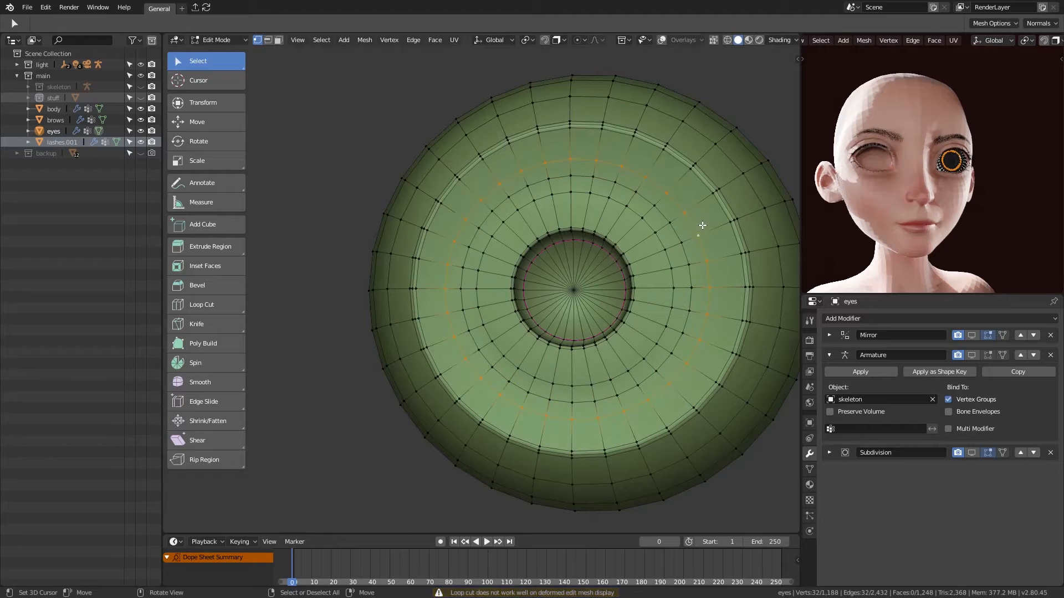
key("g")
key("g")
left_click(681, 228)
key("g")
key("g")
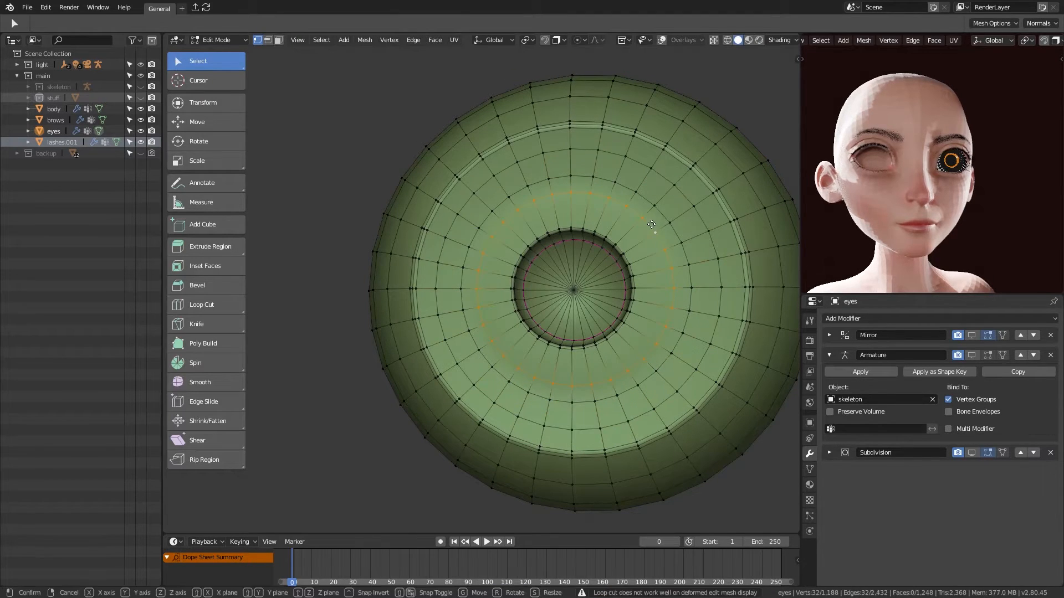
left_click(642, 230)
Return to Object Mode, turn on the Mirror modifier's viewport display and inspect both eyes in the rendered preview.
middle_click_drag(672, 214, 698, 266)
key("Tab")
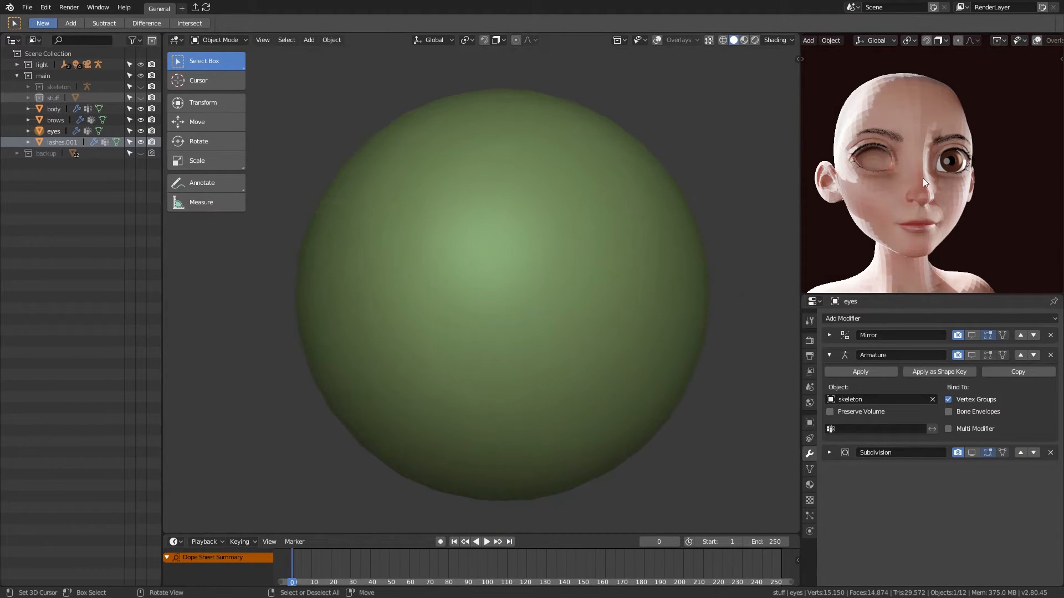
left_click(972, 336)
middle_click_drag(931, 181, 991, 184)
middle_click_drag(885, 174, 927, 158)
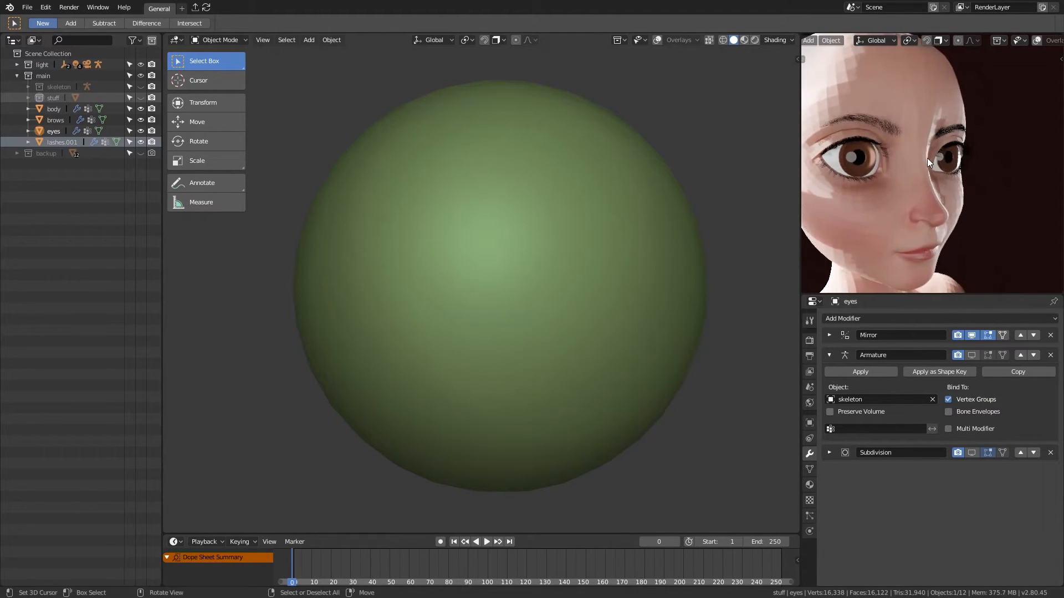
Edit the eye in wireframe from the side and move the selected iris edge loop -0.00235 m along the global Y axis.
key("Tab")
middle_click_drag(654, 188, 717, 242)
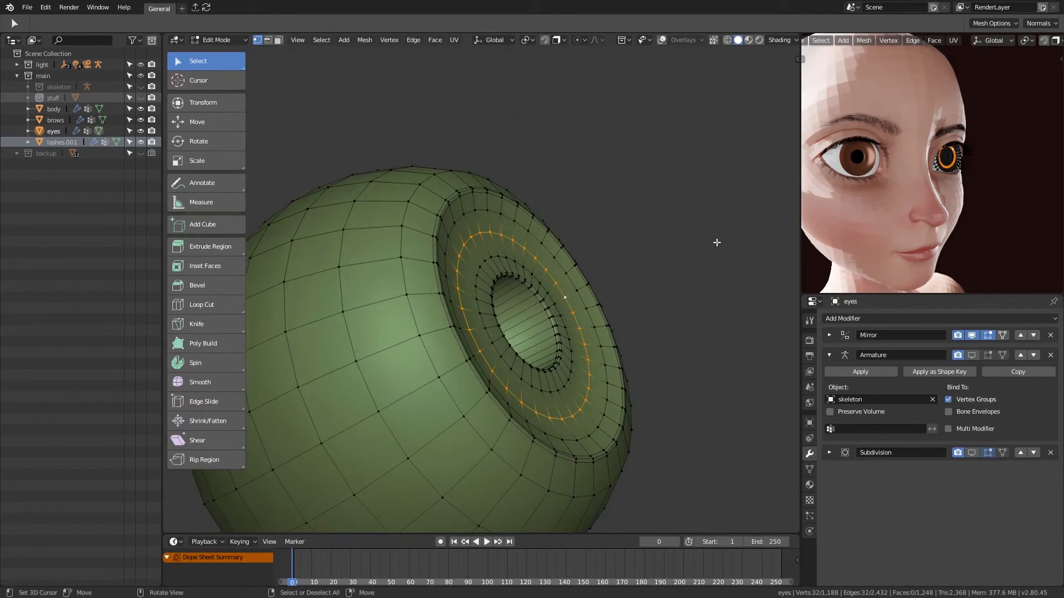
left_click(693, 243)
left_click(770, 262)
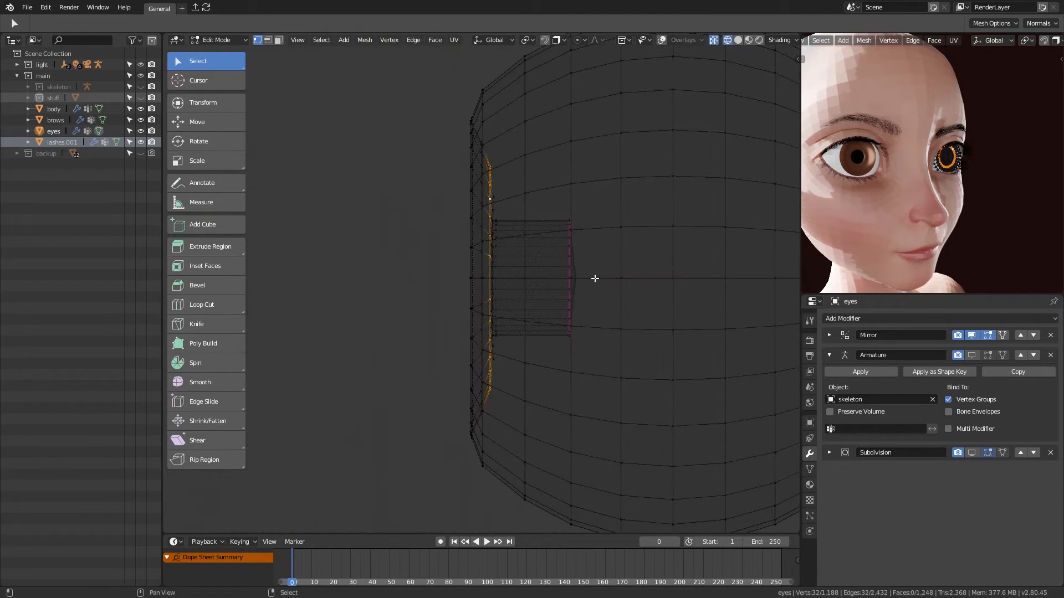
left_click(587, 194)
scroll(532, 157, "up", 1)
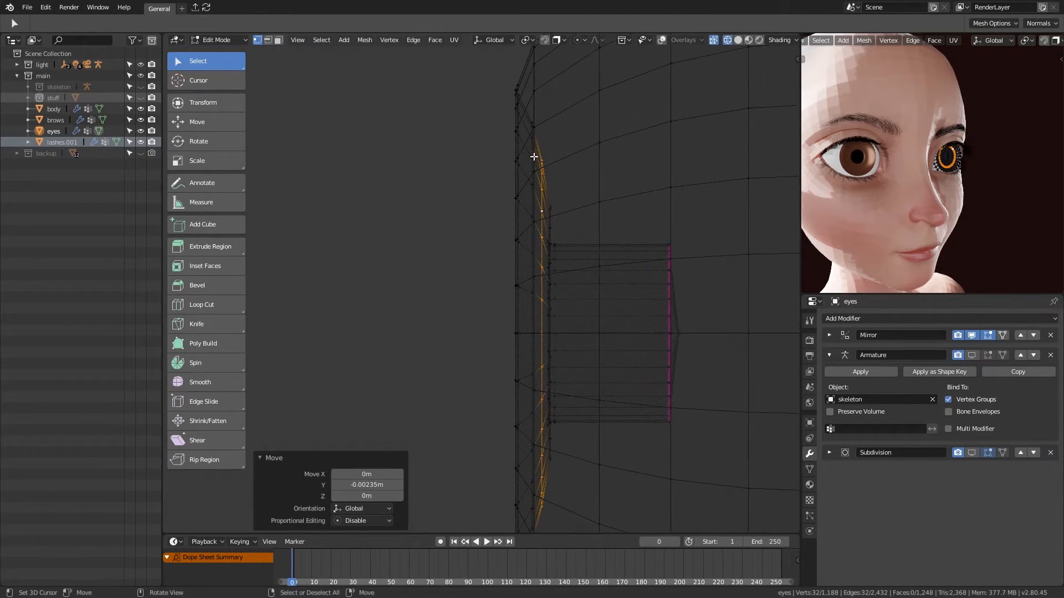
Adjust the inner iris edge loop slightly forward along the global Y axis in side view.
left_click(610, 157)
middle_click_drag(610, 157, 704, 198)
key("KP_3")
key("g")
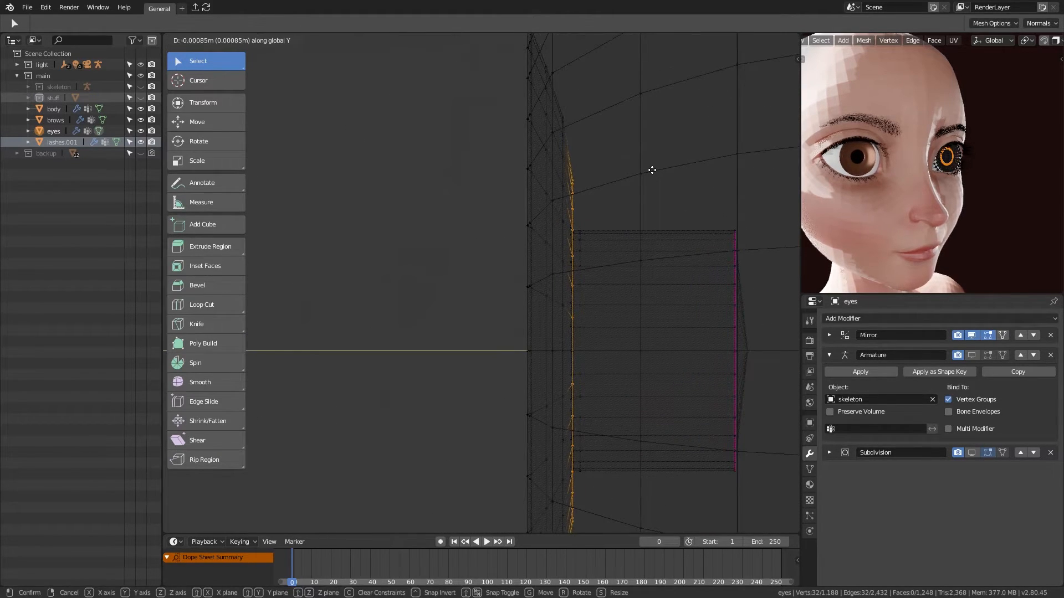
left_click(649, 173)
Move the outer iris edge loop -0.00142 m along the global Y axis and check the eye in Object Mode.
middle_click_drag(629, 166, 629, 187, "shift")
right_click(563, 165, "alt")
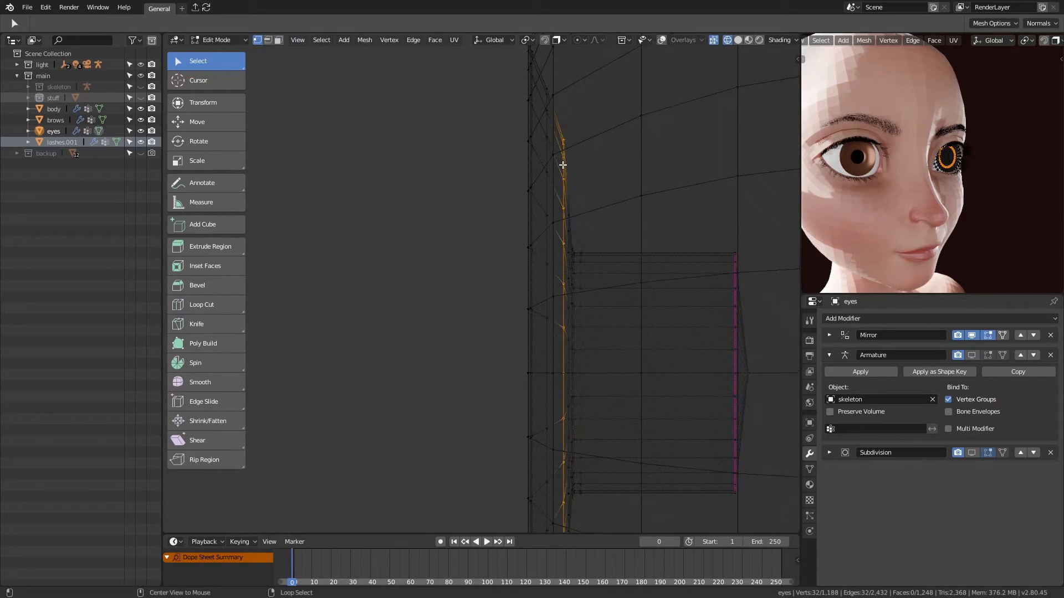
left_click(582, 150)
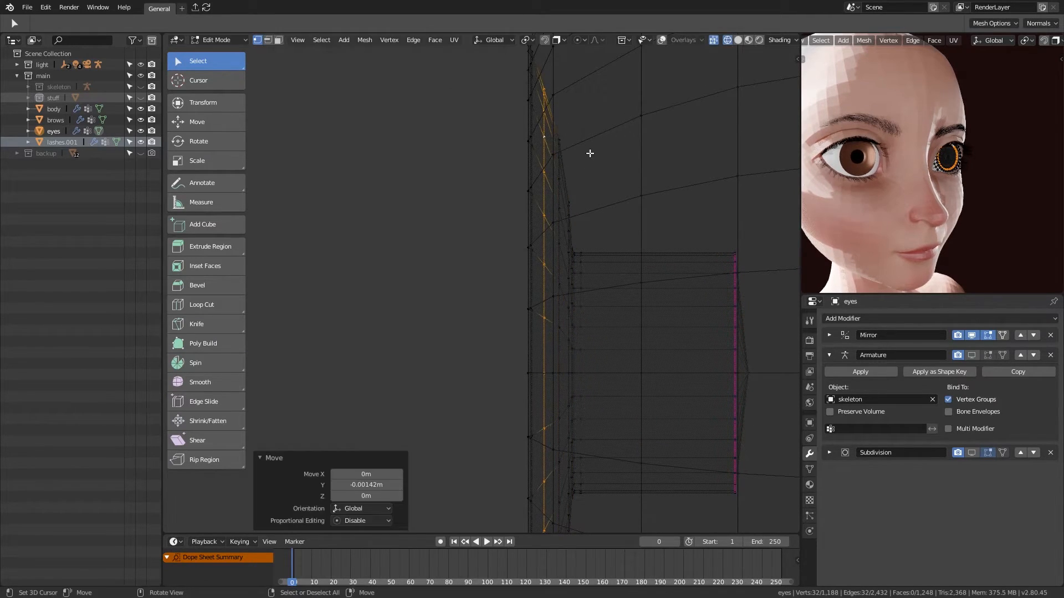
key("Tab")
key("KP_1")
middle_click_drag(911, 130, 926, 136)
Expand the iris selection, scale it 1.266 along Y and shift it along the global Y axis in side view.
key("Tab")
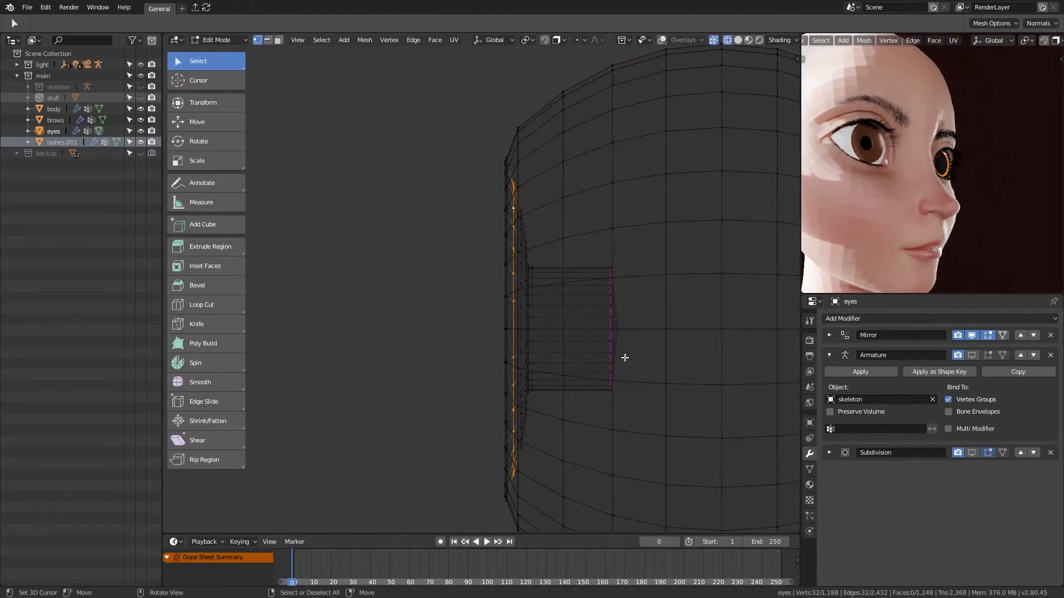
key("ctrl+KP_Add")
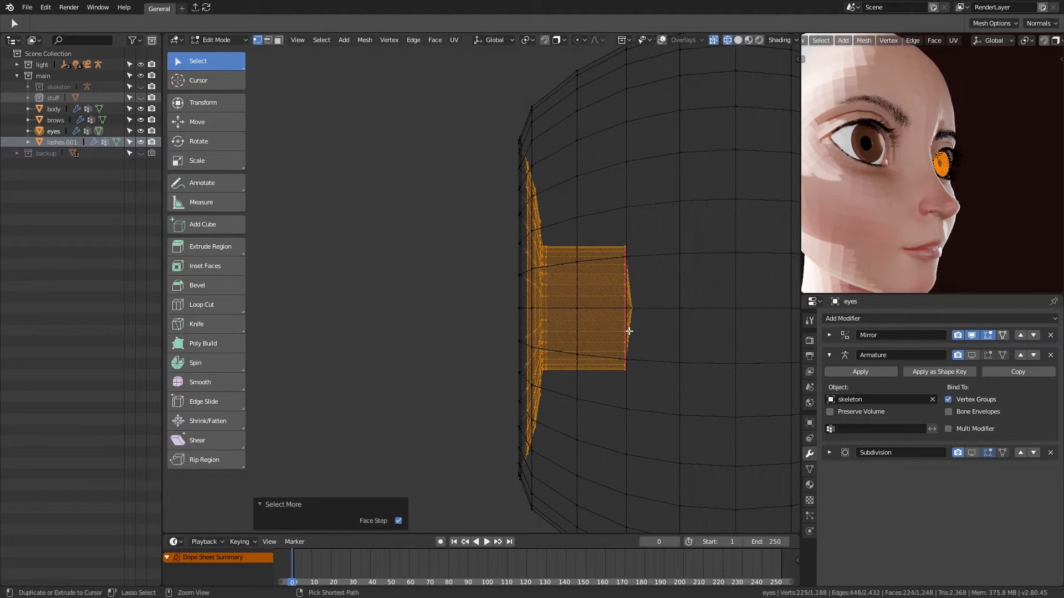
left_click(746, 336)
key("g")
key("y")
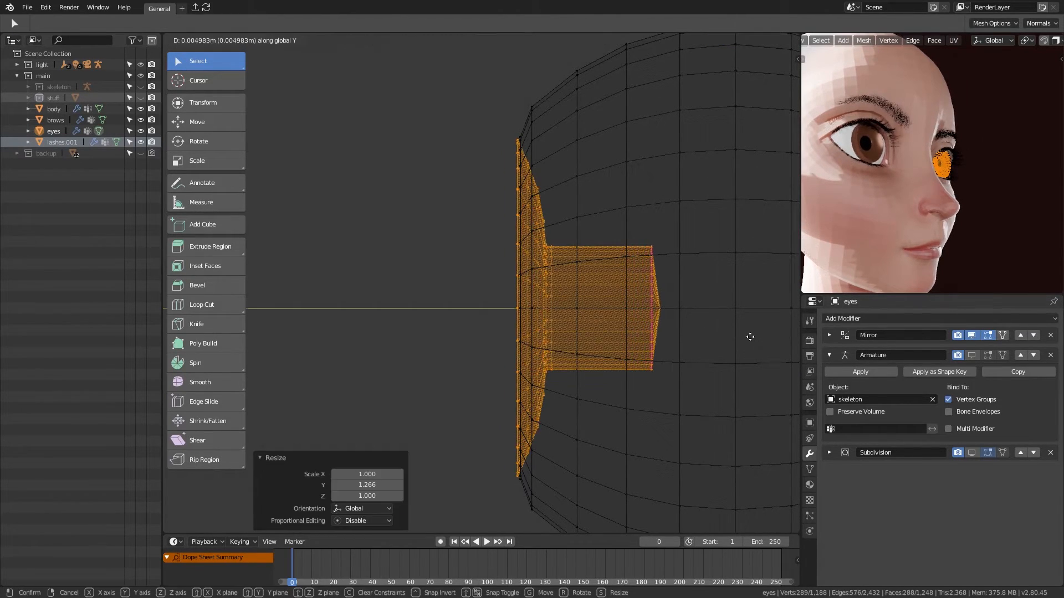
left_click(770, 334)
key("Tab")
Check the eyes in the rendered preview, restore solid shading and put the body into Sculpt Mode.
key("KP_1")
middle_click_drag(963, 144, 960, 175)
scroll(964, 161, "down", 4)
scroll(607, 274, "down", 5)
key("KP_Divide")
key("z")
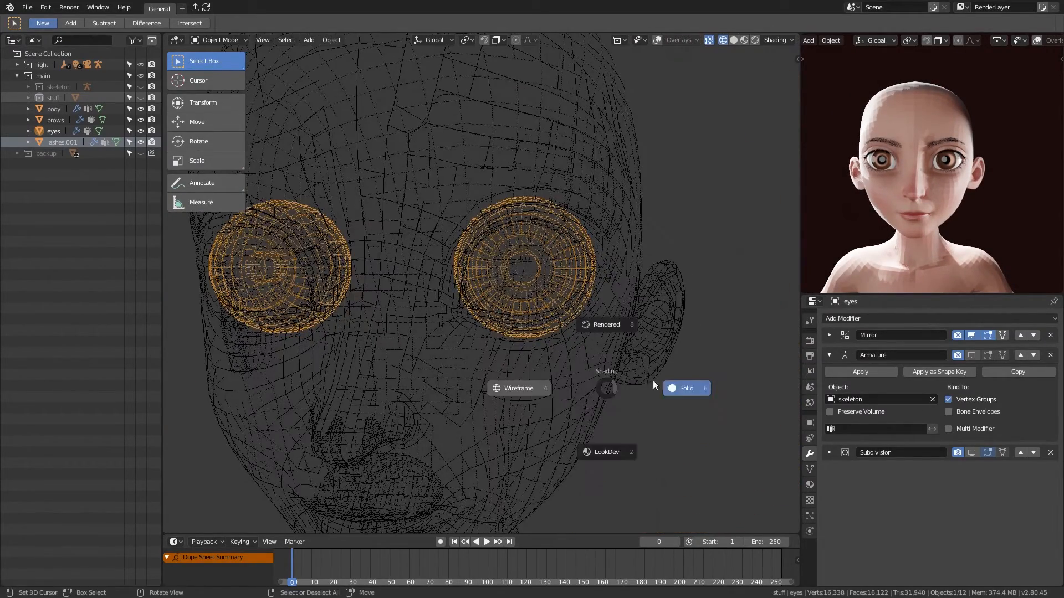
left_click(642, 382)
left_click(600, 380)
key("ctrl+Tab")
left_click(591, 440)
middle_click_drag(537, 387, 456, 363)
Reshape the eyelids around the character's left eye with the Grab brush at about 226 px radius.
key("g")
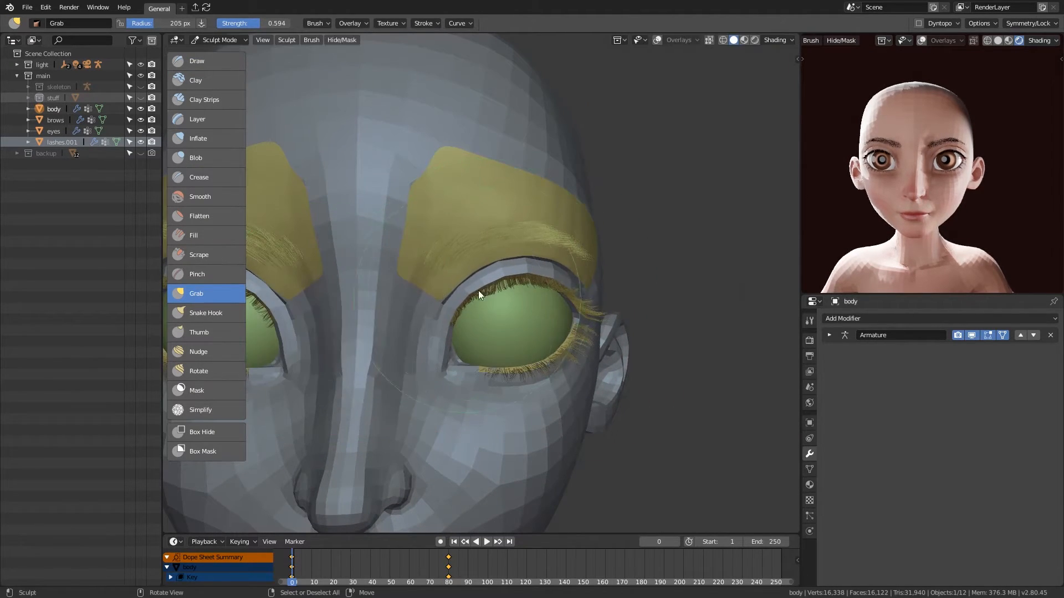
middle_click_drag(529, 292, 529, 260)
mouse_move(470, 304)
middle_mouse_down()
mouse_move(556, 259)
mouse_move(614, 351)
mouse_move(553, 311)
mouse_move(634, 277)
mouse_move(612, 323)
mouse_move(619, 360)
mouse_move(576, 305)
middle_mouse_up()
mouse_move(563, 355)
middle_mouse_down()
mouse_move(592, 397)
mouse_move(508, 371)
mouse_move(565, 321)
mouse_move(494, 365)
mouse_move(454, 361)
mouse_move(486, 394)
middle_mouse_up()
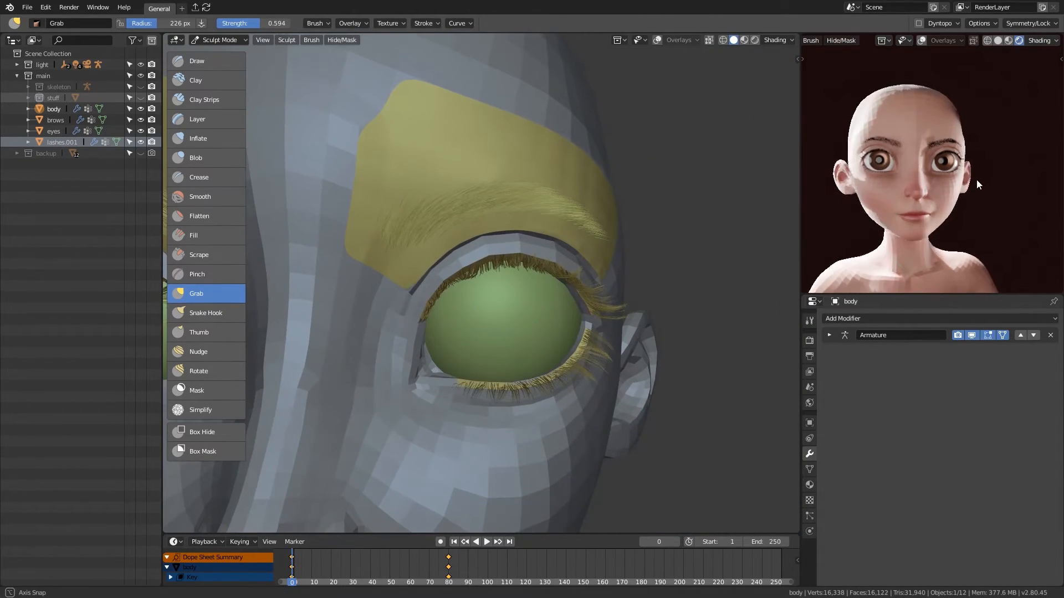
mouse_move(956, 196)
middle_mouse_down()
mouse_move(962, 176)
mouse_move(1005, 187)
mouse_move(976, 186)
middle_mouse_up()
Sculpt and smooth the eyelid surface with the Draw brush at a 76 px radius.
mouse_move(654, 338)
middle_mouse_down("ctrl")
mouse_move(480, 516)
mouse_move(519, 365)
middle_mouse_up("ctrl")
key("x")
key("f")
left_click(430, 363)
mouse_move(444, 363)
middle_mouse_down()
mouse_move(530, 373)
mouse_move(511, 337)
mouse_move(535, 308)
middle_mouse_up()
left_click_drag(536, 308, 540, 308, "shift")
middle_click_drag(540, 307, 528, 297)
key("f")
left_click(534, 310)
mouse_move(527, 256)
middle_mouse_down()
mouse_move(527, 281)
mouse_move(627, 339)
mouse_move(565, 349)
mouse_move(601, 334)
middle_mouse_up()
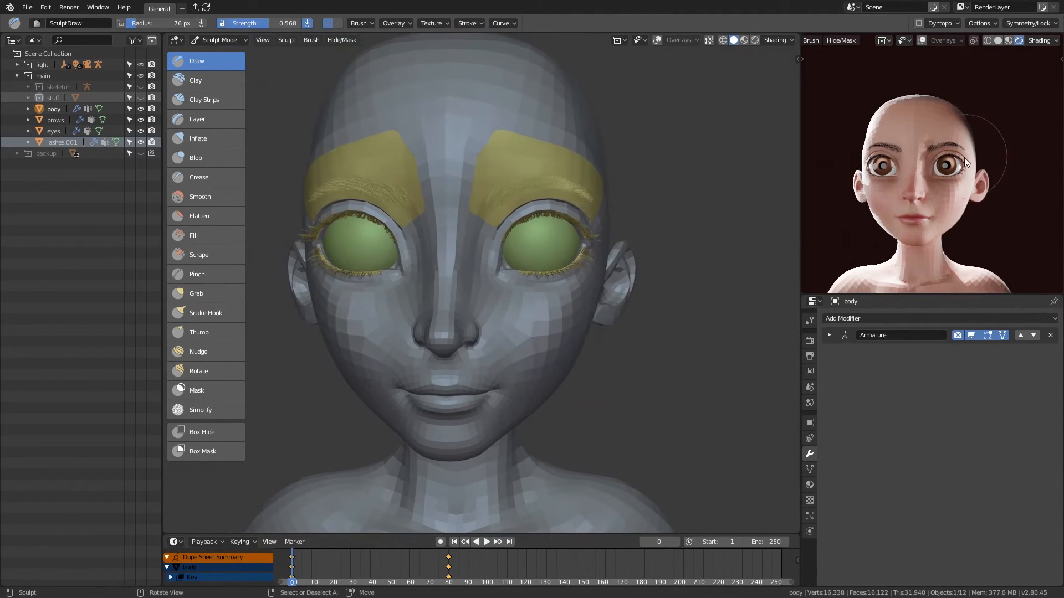
Refine the skin below the eye with the Draw brush at a 49 px radius.
mouse_move(973, 185)
middle_mouse_down()
mouse_move(976, 162)
mouse_move(946, 179)
mouse_move(970, 191)
middle_mouse_up()
mouse_move(612, 327)
middle_mouse_down()
mouse_move(596, 324)
mouse_move(576, 371)
mouse_move(621, 330)
mouse_move(607, 327)
middle_mouse_up()
scroll(604, 274, "up", 4)
key("f")
left_click(641, 240)
key("f")
left_click(598, 327)
key("f")
left_click(572, 328)
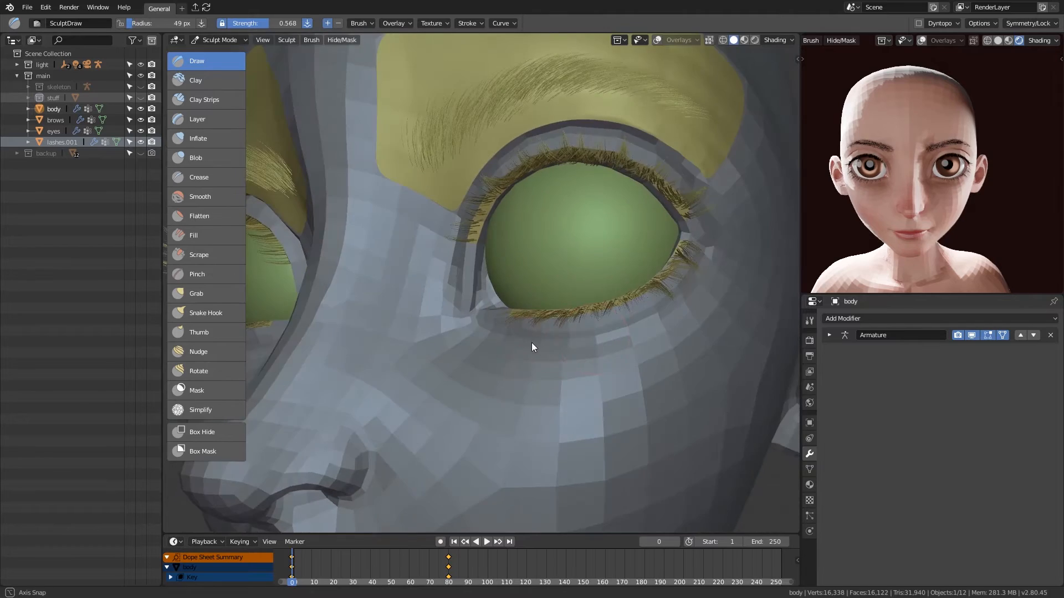
middle_click_drag(528, 342, 504, 337)
Adjust the lower eyelid and outer eye corner with short Grab strokes at varying brush sizes.
key("g")
key("f")
mouse_move(665, 314)
middle_mouse_down()
mouse_move(601, 346)
mouse_move(641, 339)
mouse_move(653, 297)
mouse_move(628, 306)
middle_mouse_up()
key("f")
left_click(647, 336)
key("f")
left_click(640, 304)
left_click_drag(637, 293, 639, 286)
key("f")
left_click(655, 271)
left_click_drag(612, 364, 606, 362)
left_click_drag(654, 320, 658, 326)
key("f")
left_click(656, 338)
mouse_move(681, 285)
middle_mouse_down()
mouse_move(687, 294)
mouse_move(616, 380)
mouse_move(647, 345)
mouse_move(693, 328)
mouse_move(550, 357)
mouse_move(636, 360)
middle_mouse_up()
key("x")
mouse_move(473, 349)
middle_mouse_down()
mouse_move(494, 345)
mouse_move(501, 405)
mouse_move(560, 369)
middle_mouse_up()
key("ctrl+Tab")
left_click(481, 363)
mouse_move(595, 335)
middle_mouse_down()
mouse_move(560, 326)
mouse_move(573, 321)
mouse_move(490, 259)
mouse_move(477, 287)
mouse_move(512, 285)
middle_mouse_up()
key("ctrl+Tab")
left_click(642, 323)
key("ctrl+Tab")
left_click(490, 317)
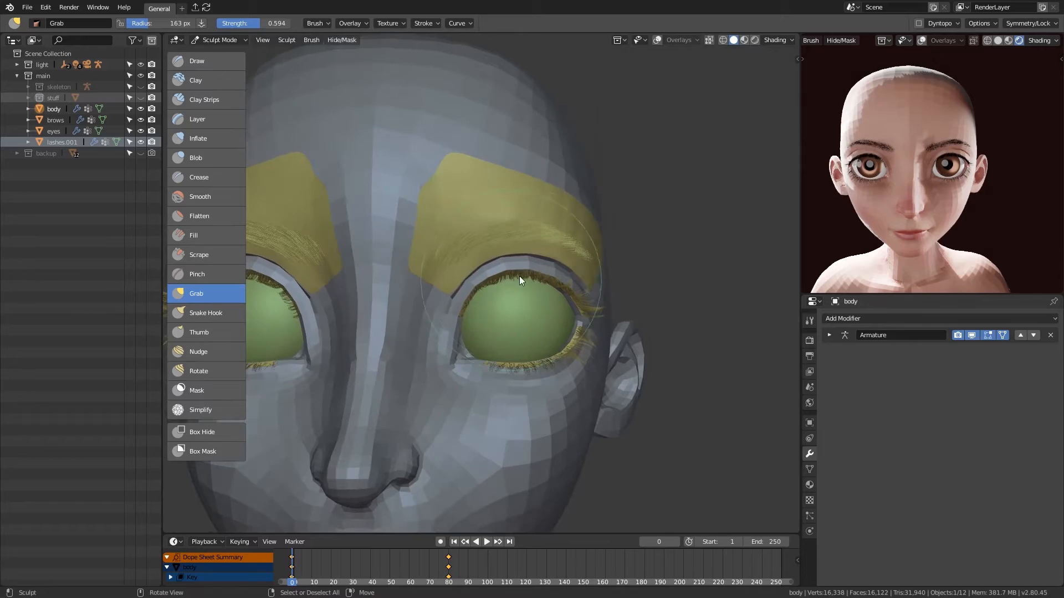
Pull the upper eyelid slightly upward with the Grab brush at a 163 px radius.
left_click_drag(517, 270, 518, 266)
middle_click_drag(631, 282, 587, 294)
mouse_move(595, 332)
middle_mouse_down("ctrl")
mouse_move(615, 295)
mouse_move(568, 320)
middle_mouse_up("ctrl")
mouse_move(568, 366)
middle_mouse_down("ctrl")
mouse_move(552, 335)
mouse_move(617, 347)
mouse_move(582, 410)
mouse_move(647, 360)
mouse_move(590, 347)
middle_mouse_up("ctrl")
Sculpt the outer eye corner with the Draw brush at a 79 px radius and save the file.
key("x")
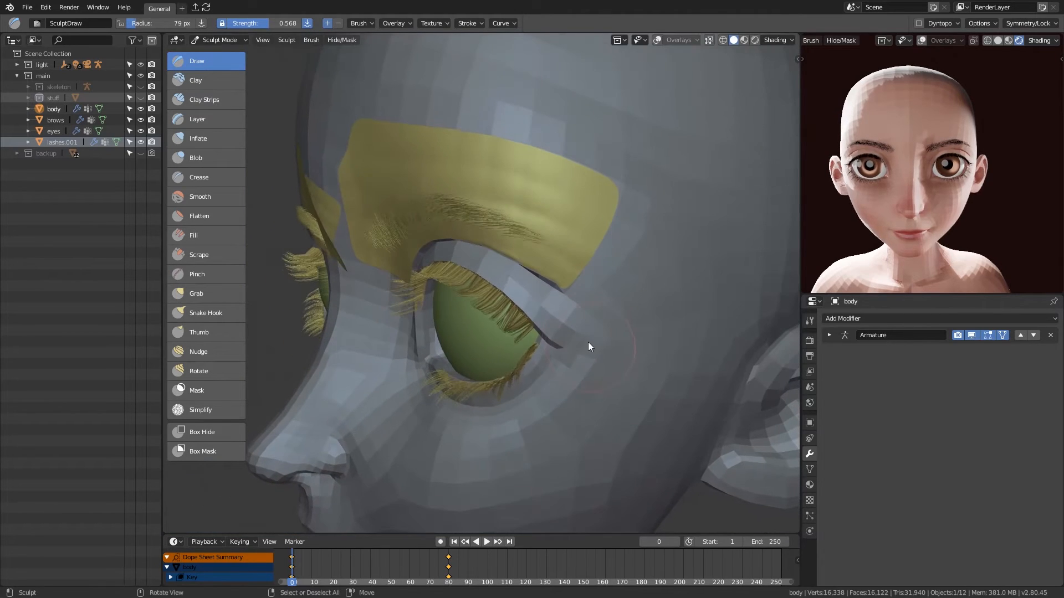
left_click_drag(549, 348, 562, 345)
mouse_move(561, 345)
middle_mouse_down()
mouse_move(650, 334)
mouse_move(577, 242)
mouse_move(587, 269)
middle_mouse_up()
key("ctrl+s")
Select the eyes in Object Mode and change the irish material's base color to a muted blue.
mouse_move(942, 175)
middle_mouse_down()
mouse_move(944, 137)
mouse_move(1010, 150)
mouse_move(819, 223)
middle_mouse_up()
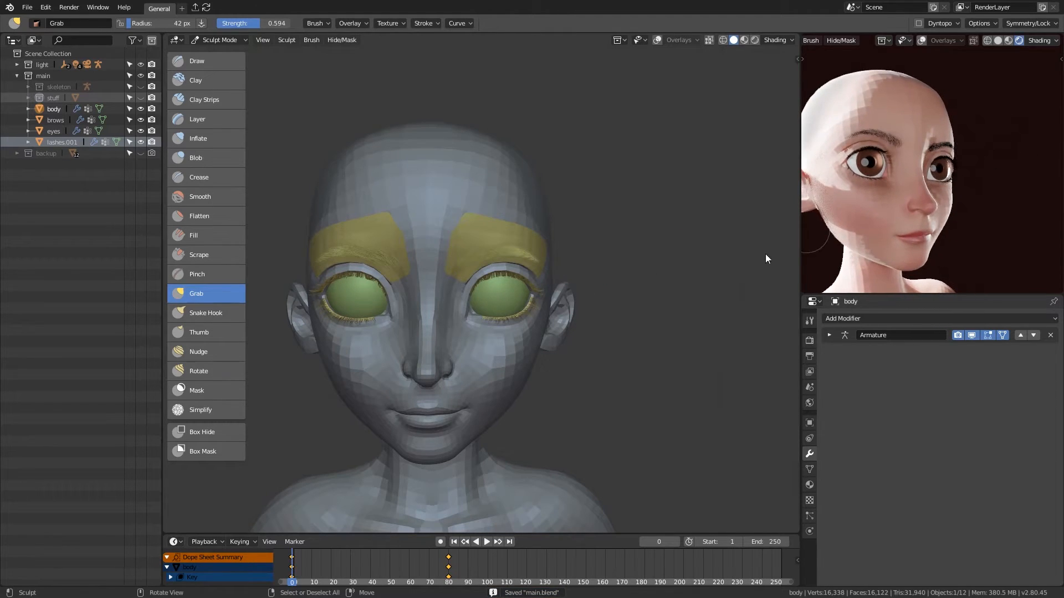
left_click(619, 303)
left_click(510, 303)
left_click(810, 485)
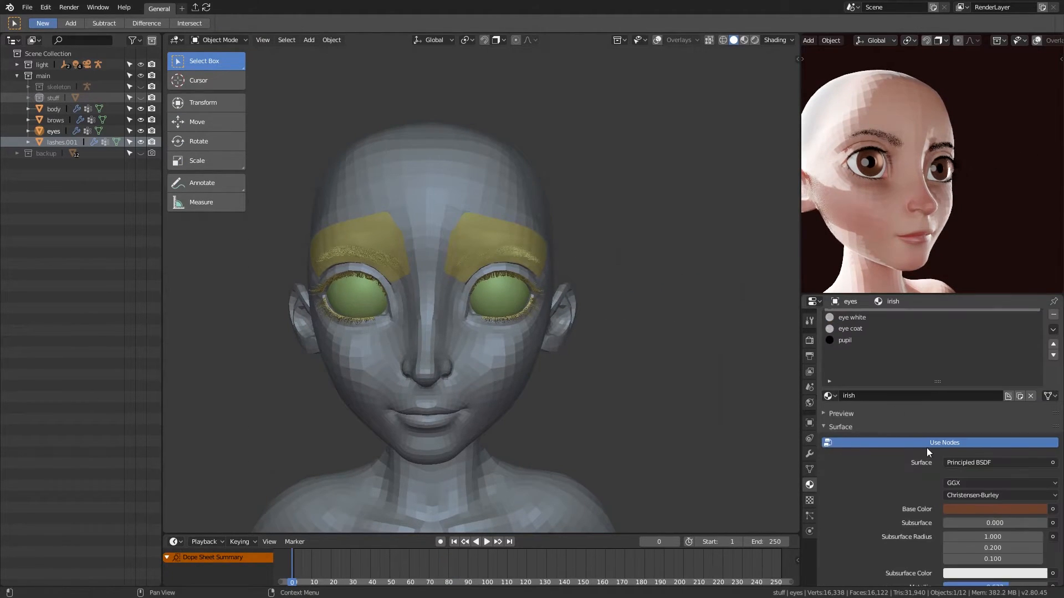
scroll(980, 507, "down", 2)
left_click(1006, 465)
left_click(998, 335)
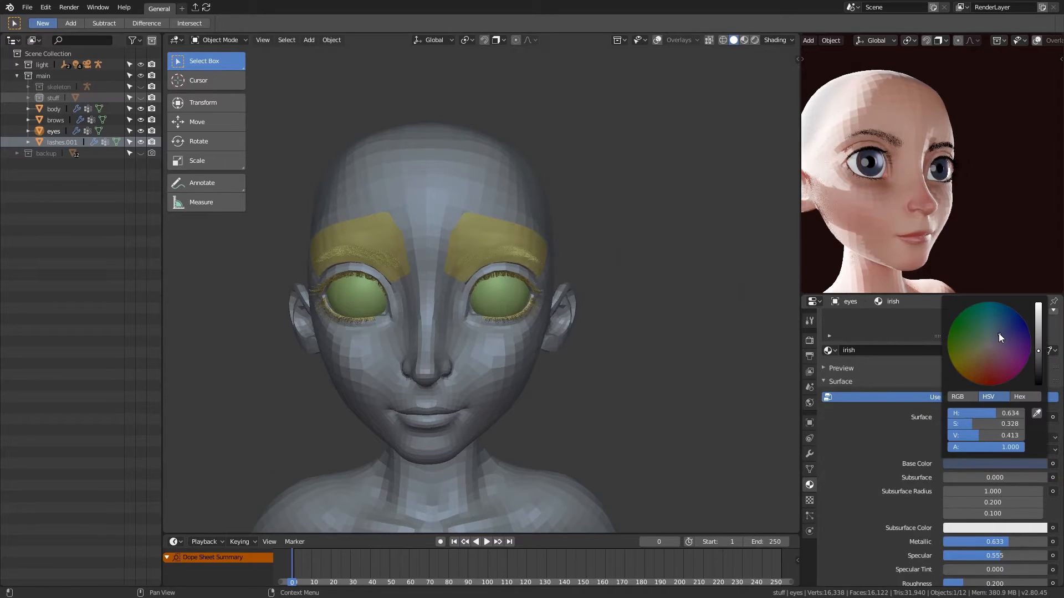
middle_click_drag(672, 480, 623, 502)
middle_click_drag(984, 206, 1040, 174)
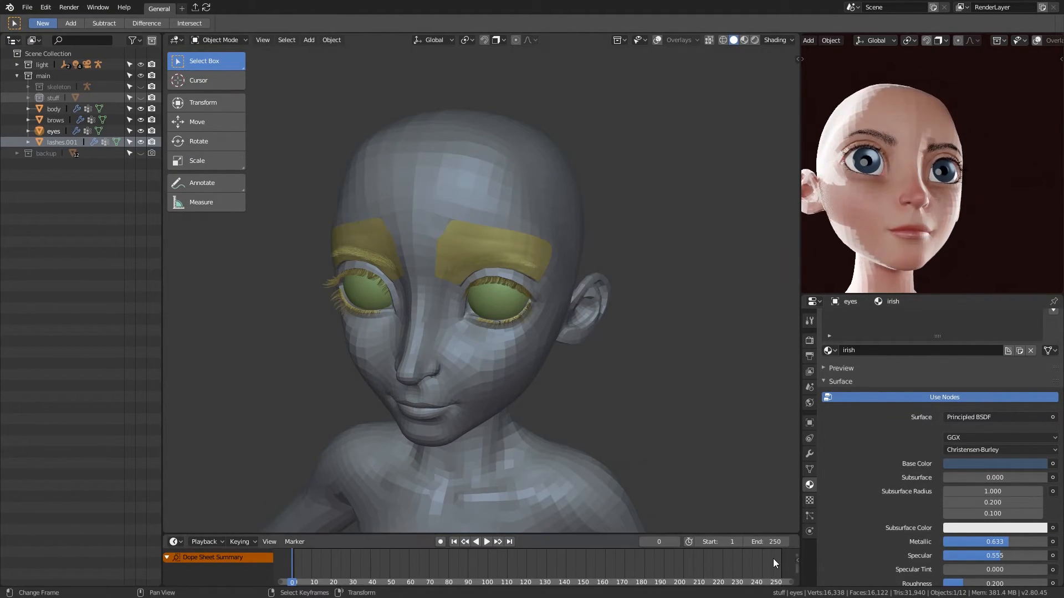
Check the posed character through the camera at frame 81 and return to frame 0.
left_click(450, 564)
key("KP_0")
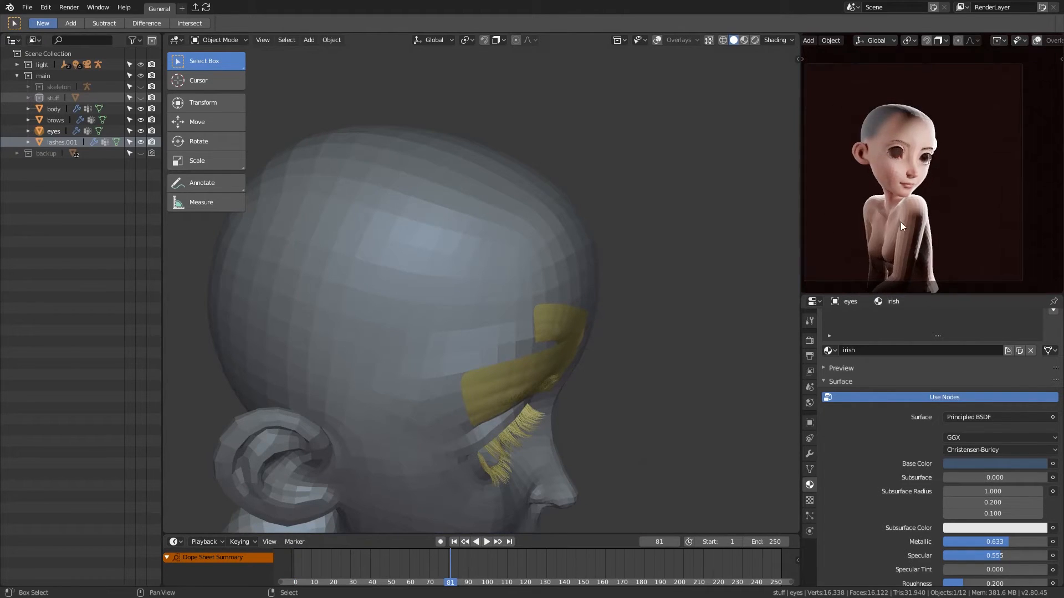
left_click(292, 564)
Show the skeleton collection and open the eyes mesh for editing in wireframe side view.
key("KP_1")
key("z")
left_click(465, 322)
mouse_move(604, 297)
middle_mouse_down()
mouse_move(587, 301)
mouse_move(613, 387)
middle_mouse_up()
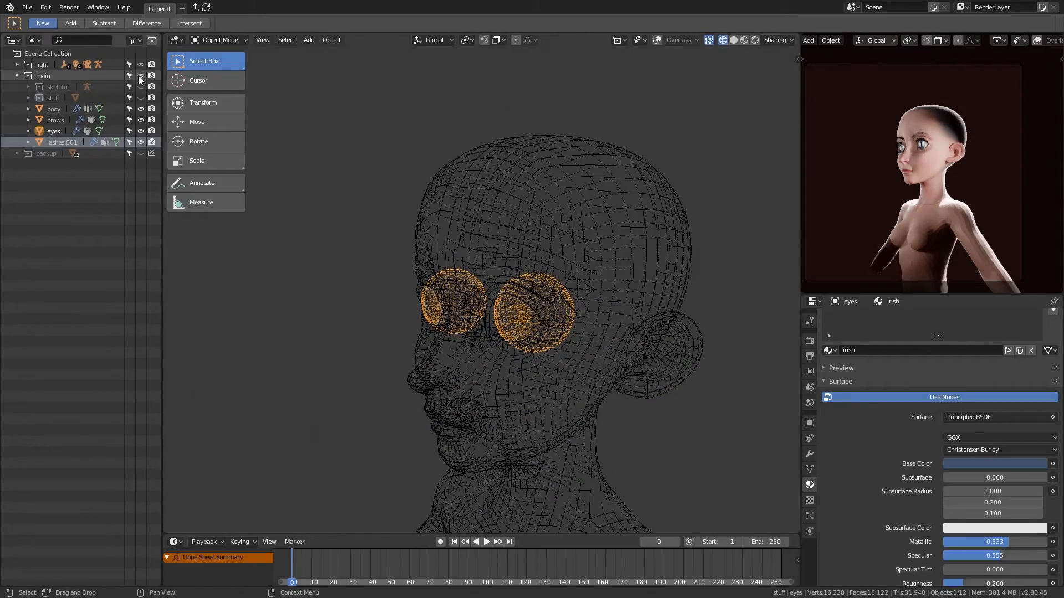
key("Tab")
middle_click_drag(582, 321, 540, 257)
key("KP_3")
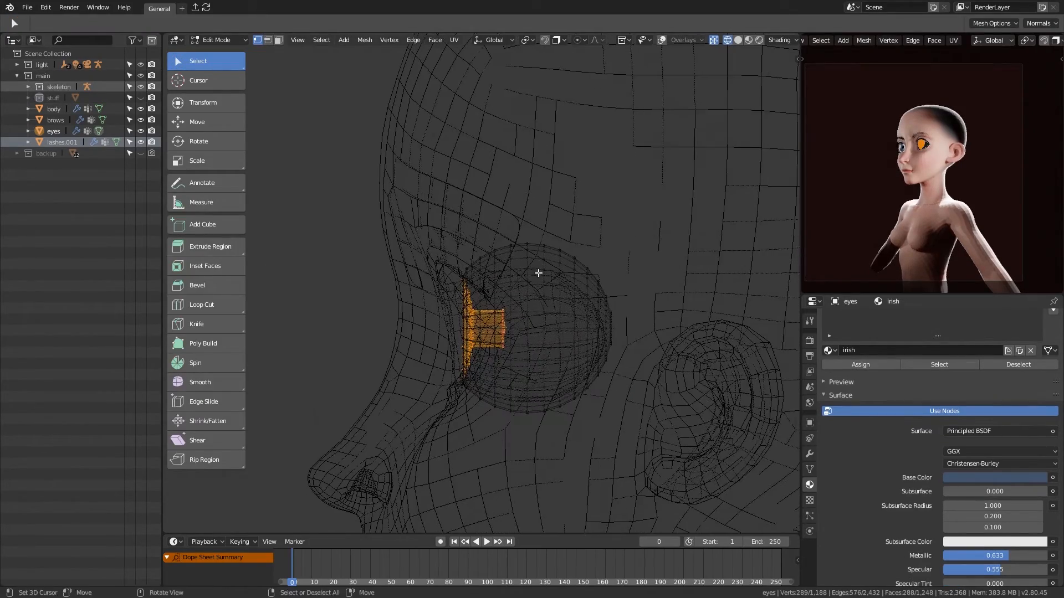
Reveal the hidden eyeball geometry, select its middle edge loop and snap the 3D cursor to it.
key("alt+h")
middle_click_drag(540, 298, 549, 256, "ctrl")
right_click(560, 299, "alt")
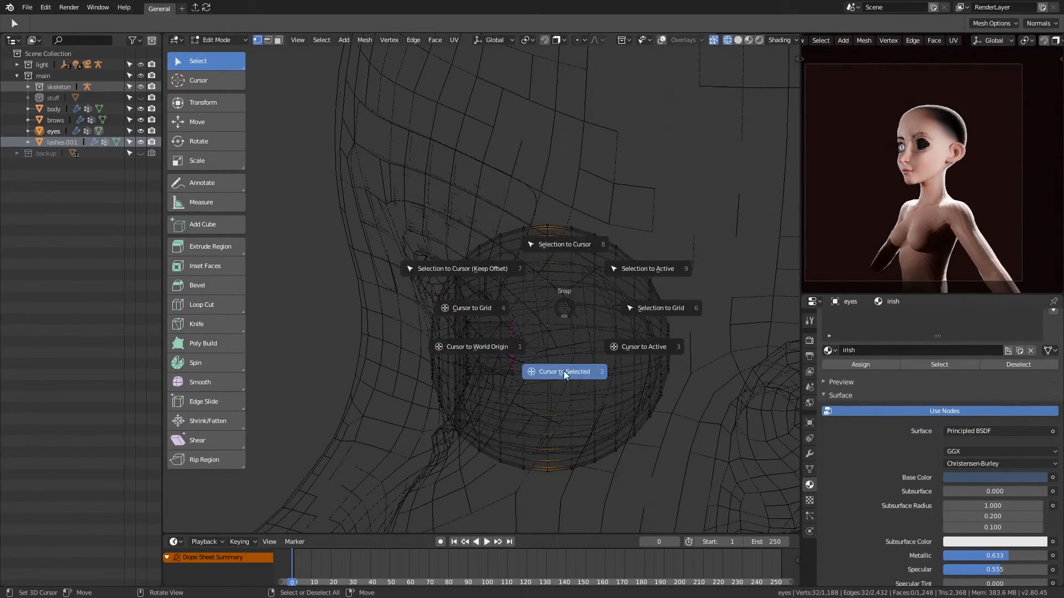
left_click(564, 372)
key("Tab")
Expand the skeleton collection, switch back to solid shading and turn on the viewport overlays.
scroll(557, 383, "down", 8)
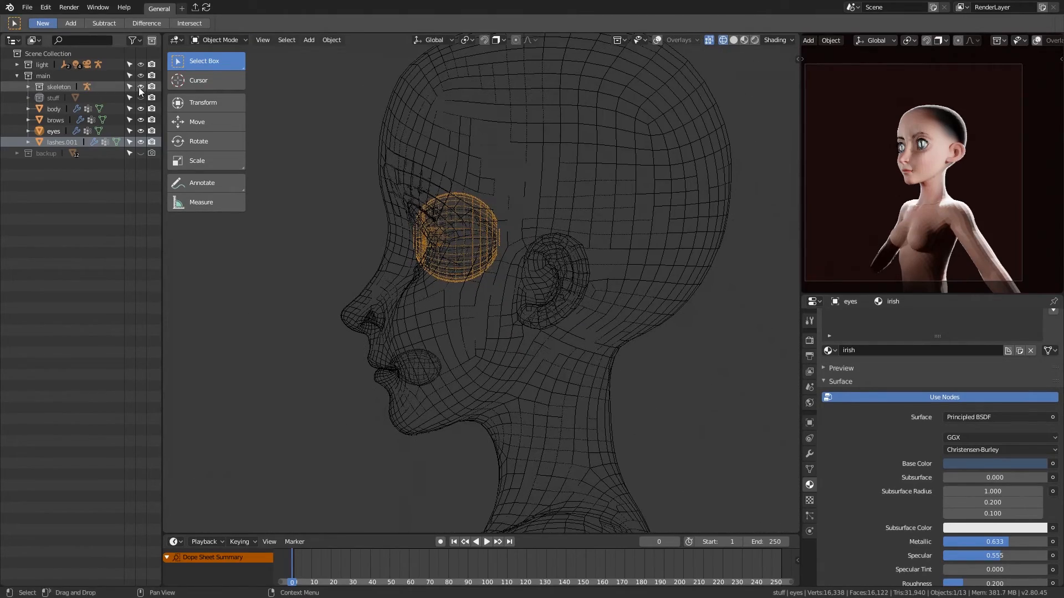
left_click(28, 87)
middle_click_drag(547, 221, 604, 332, "ctrl")
key("KP_Divide")
key("KP_Divide")
key("shift+z")
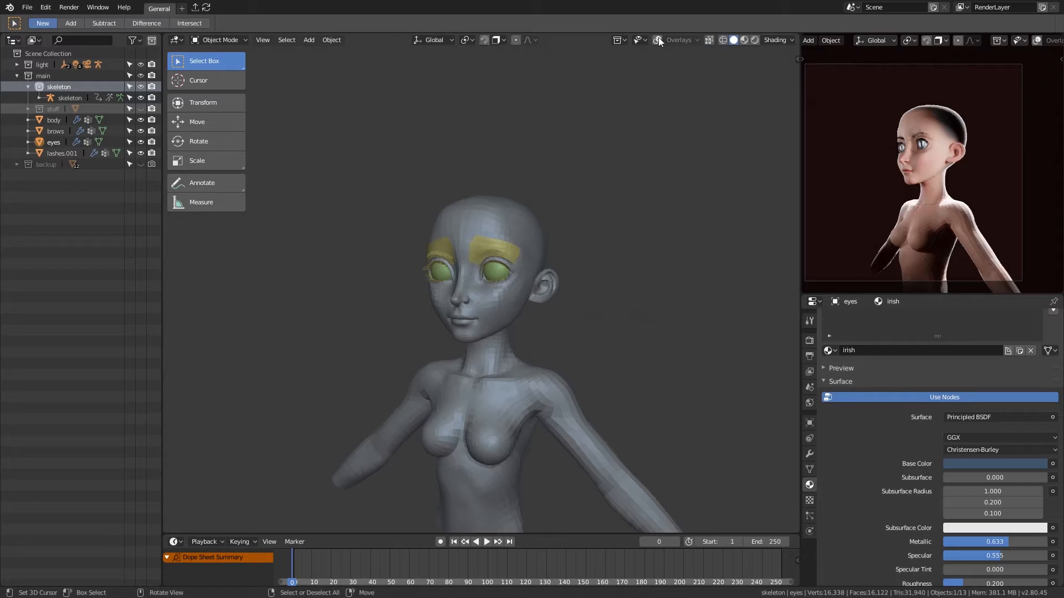
left_click(656, 40)
Align the armature's eye.L bone with the 3D cursor in Edit Mode and save the file.
left_click(495, 214)
key("Tab")
key("KP_3")
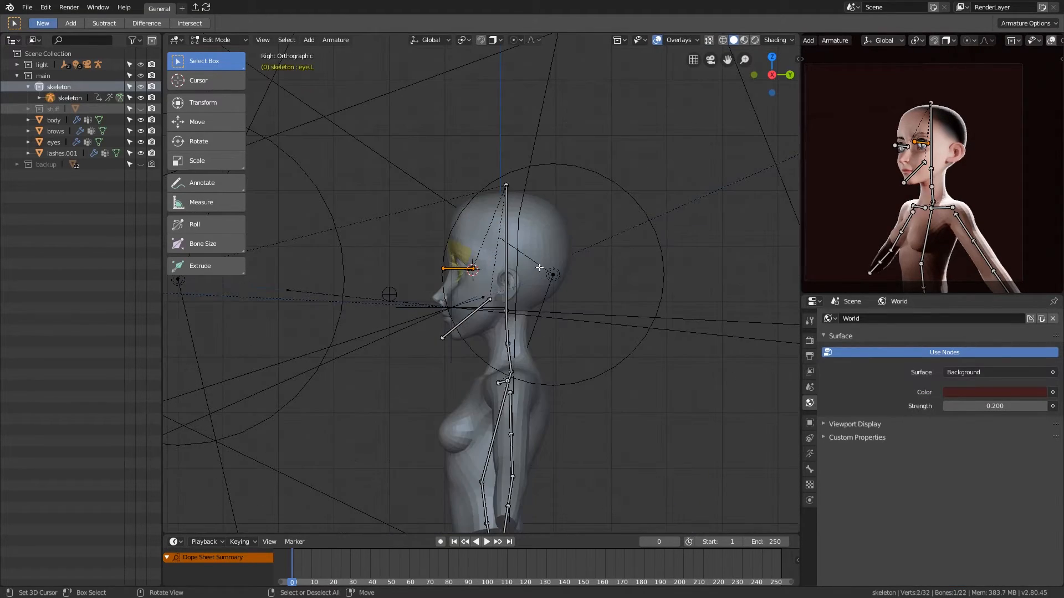
left_click(480, 233)
middle_click_drag(490, 249, 530, 235, "ctrl")
key("Tab")
middle_click_drag(560, 244, 576, 301)
key("ctrl+s")
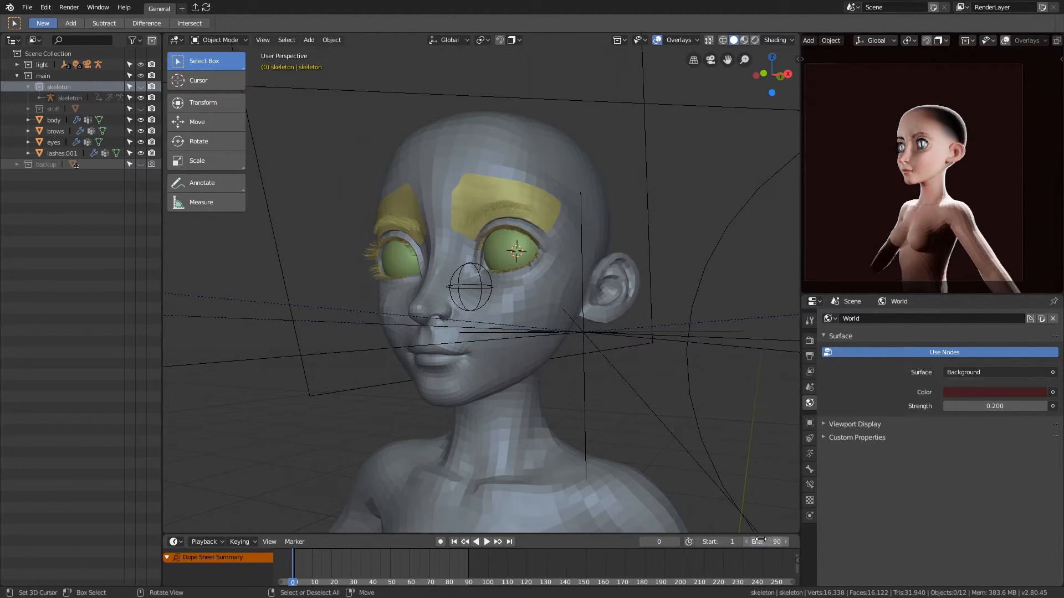
Set the animation's end frame to 80 and show the stuff collection at that frame.
key("space")
left_click(449, 570)
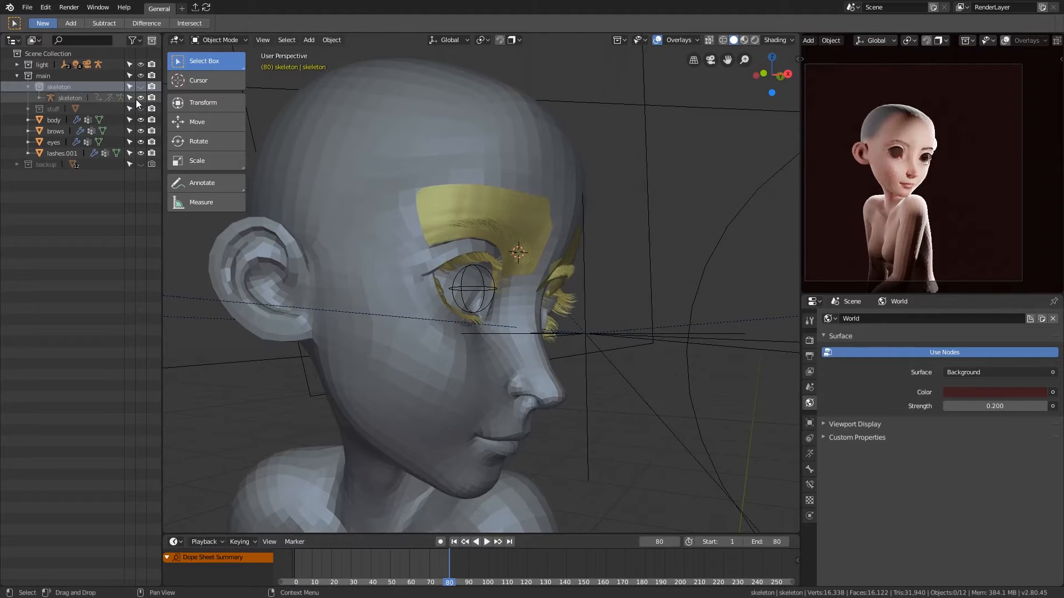
middle_click_drag(557, 303, 563, 319, "shift")
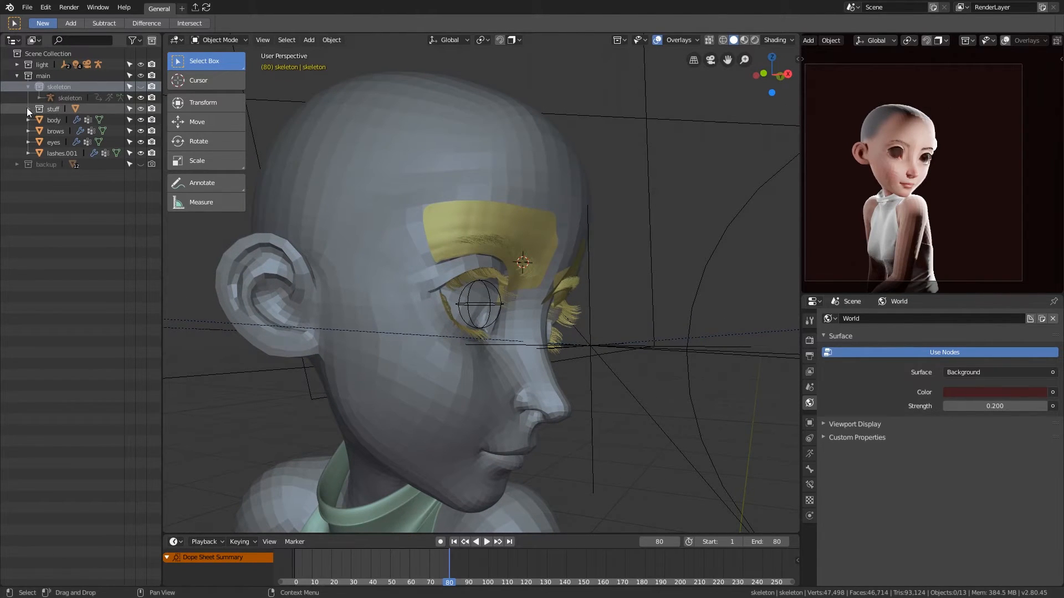
scroll(947, 151, "up", 6)
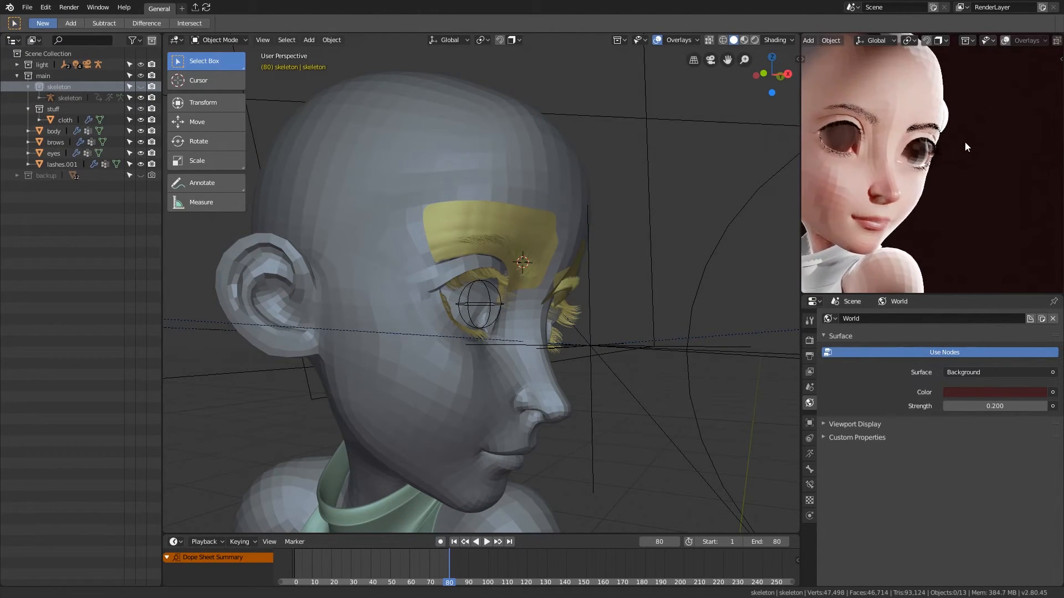
Enable viewport display of the eyes' Armature and Subdivision modifiers and save the file.
middle_click_drag(703, 271, 593, 288)
scroll(559, 277, "down", 2)
right_click(470, 253)
left_click(810, 454)
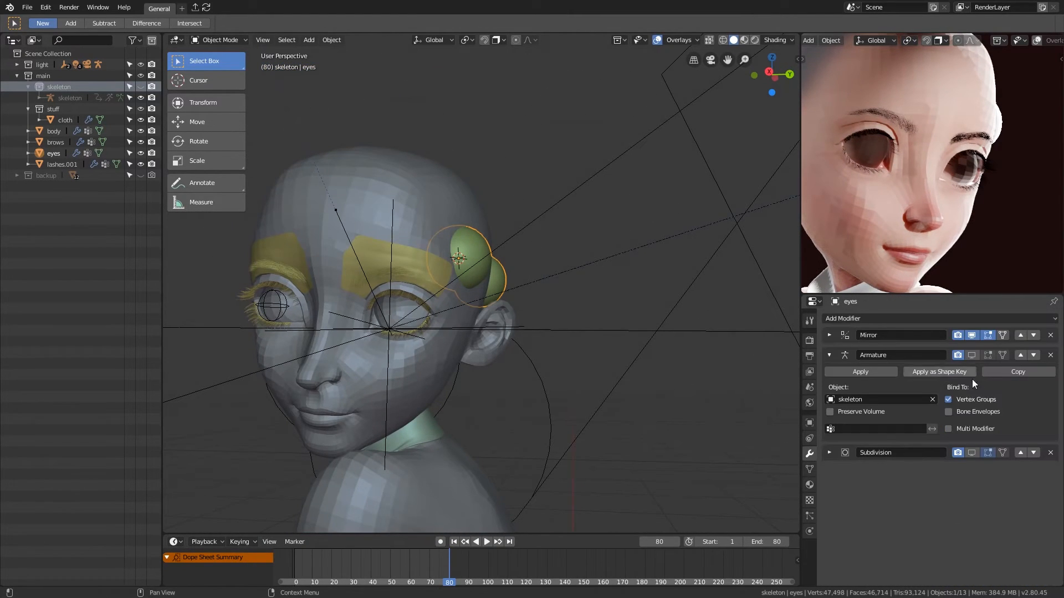
scroll(947, 274, "down", 5)
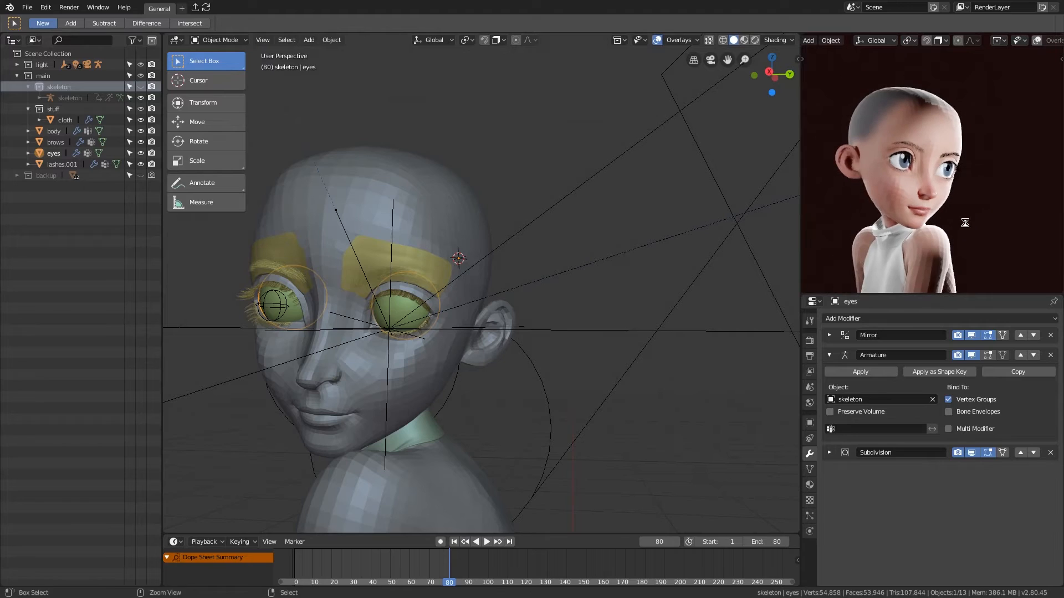
key("ctrl+s")
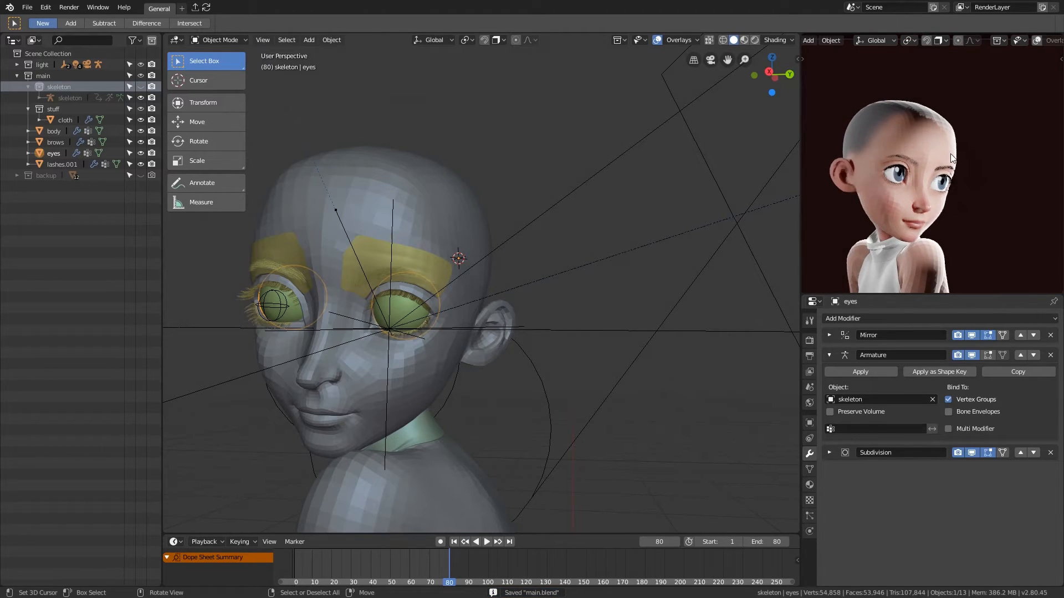
scroll(970, 138, "down", 2)
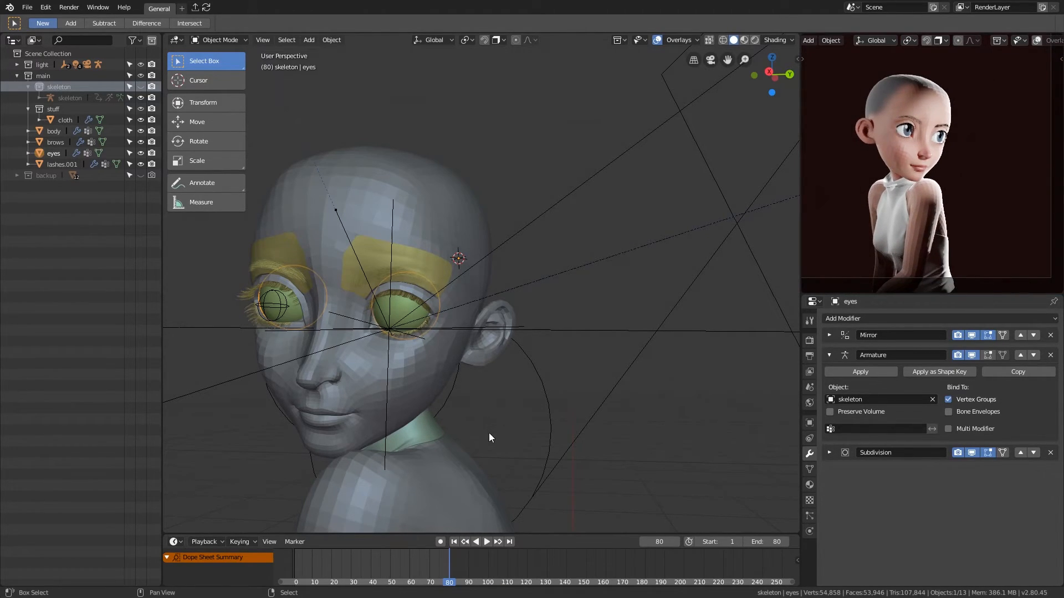
Return to frame 0, view the head in profile and put the body into Sculpt Mode.
key("shift+Left")
scroll(986, 128, "up", 6)
scroll(959, 176, "down", 2)
middle_click_drag(958, 176, 971, 179)
middle_click_drag(621, 356, 636, 348)
right_click(634, 305)
middle_click_drag(633, 304, 651, 306)
key("ctrl+Tab")
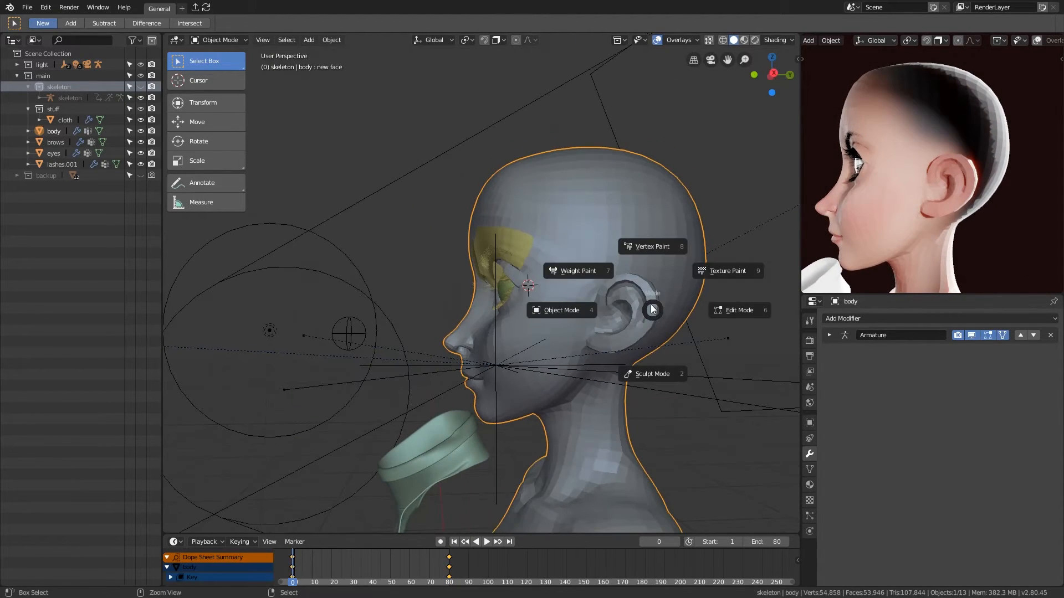
left_click(654, 372)
Reposition and reshape the ear with the Grab brush, reducing its radius to 139 px.
middle_click_drag(601, 354, 623, 340)
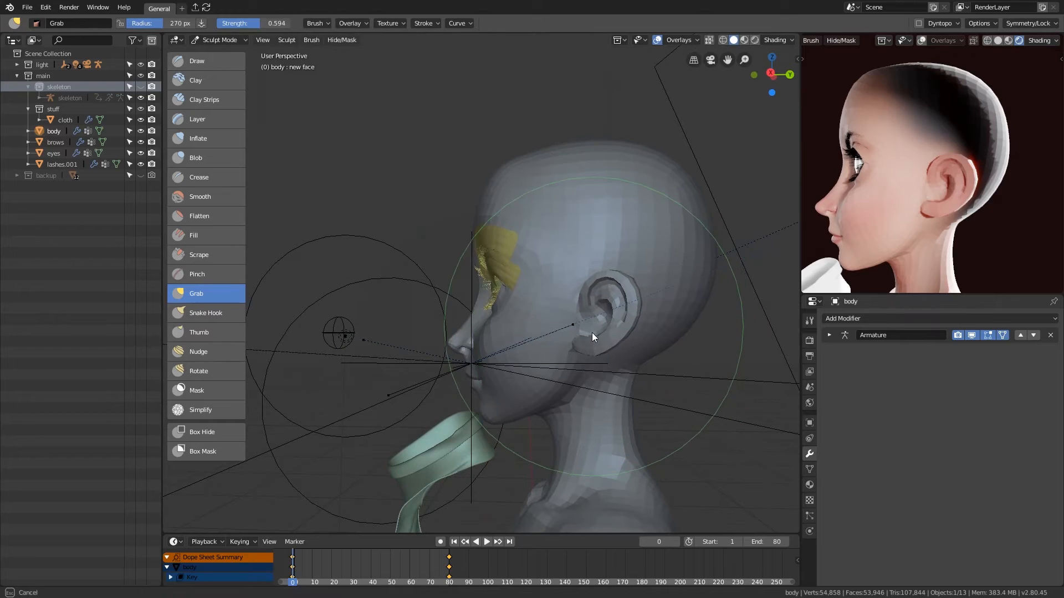
middle_click_drag(601, 295, 601, 303)
key("f")
left_click(554, 303)
mouse_move(617, 341)
middle_mouse_down()
mouse_move(662, 325)
mouse_move(620, 337)
mouse_move(629, 307)
mouse_move(669, 306)
middle_mouse_up()
key("f")
key("f")
left_click(665, 307)
left_click_drag(733, 333, 697, 337)
middle_click_drag(680, 328, 680, 328)
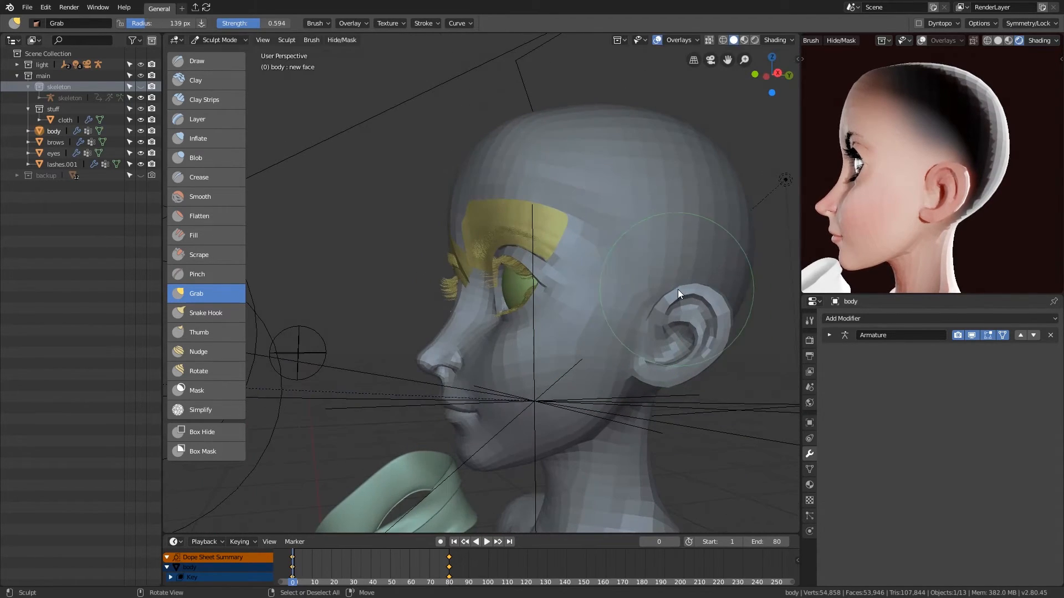
middle_click_drag(676, 289, 689, 308)
Reshape the ear's outer rim with the Grab brush at a 79 px radius.
key("ctrl+Tab")
left_click(604, 310)
mouse_move(565, 355)
middle_mouse_down()
mouse_move(627, 361)
mouse_move(648, 347)
mouse_move(616, 347)
mouse_move(712, 248)
mouse_move(587, 271)
middle_mouse_up()
key("Tab")
key("ctrl+Tab")
left_click(647, 367)
left_click_drag(644, 294, 658, 324)
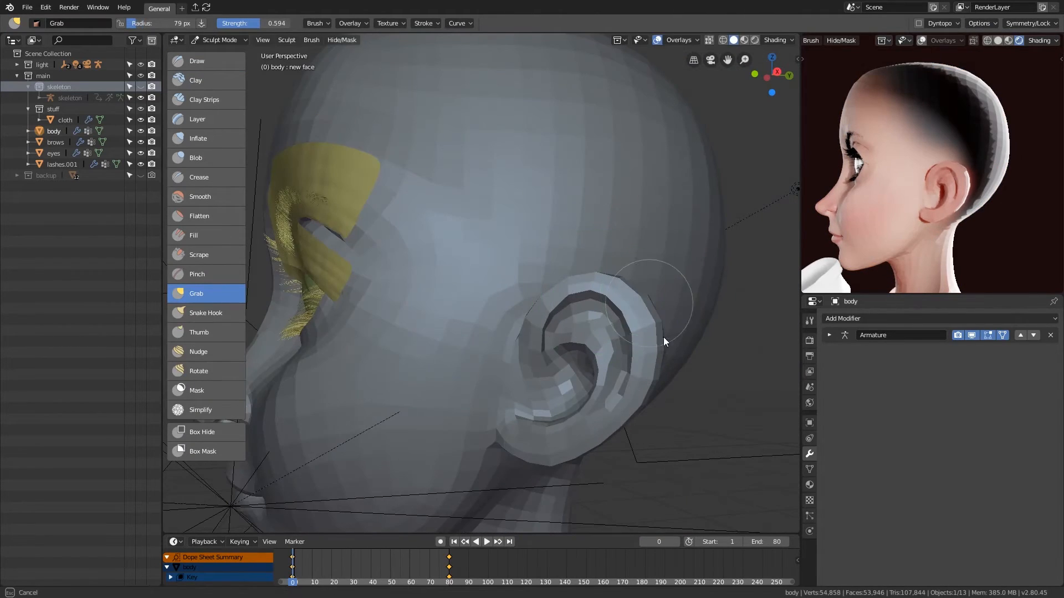
middle_click_drag(660, 325, 511, 286)
left_click_drag(511, 286, 505, 293)
Adjust the back edge of the ear with the Grab brush at 208 px and save the file.
mouse_move(503, 311)
middle_mouse_down()
mouse_move(563, 328)
mouse_move(701, 339)
middle_mouse_up()
key("f")
left_click(740, 337)
left_click_drag(699, 340, 690, 341)
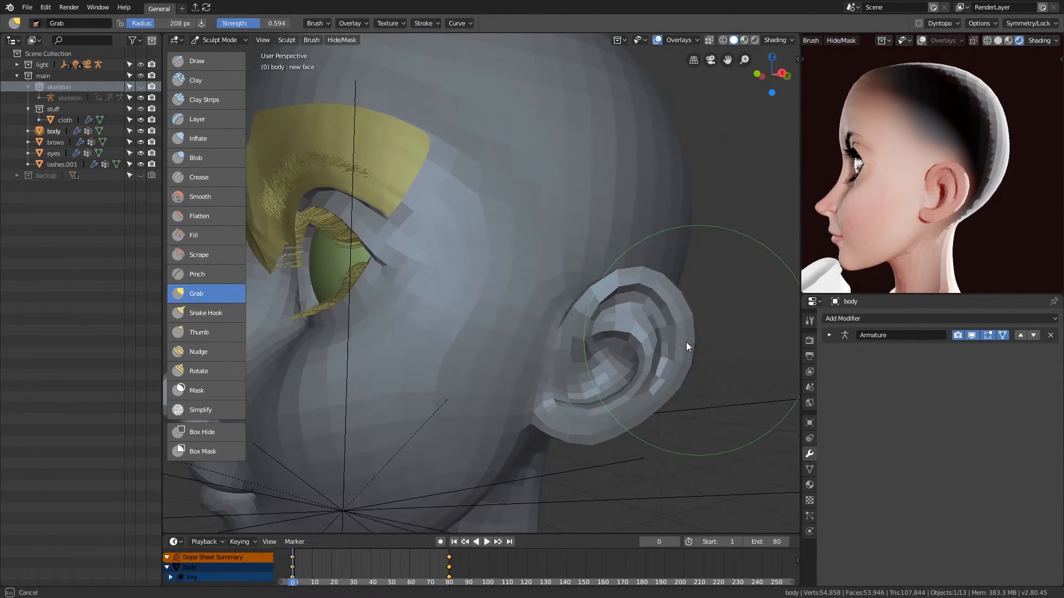
key("ctrl+s")
Leave sculpting, select the eyelashes object and put it into Particle Edit mode.
middle_click_drag(604, 295, 591, 387)
left_click(662, 362)
scroll(610, 370, "down", 1)
key("Tab")
scroll(742, 276, "down", 3)
middle_click_drag(875, 230, 942, 254)
middle_click_drag(515, 349, 614, 382)
scroll(599, 332, "up", 2)
left_click(590, 301)
scroll(621, 281, "up", 2)
mouse_move(589, 302)
middle_mouse_down()
mouse_move(622, 282)
mouse_move(575, 251)
mouse_move(626, 364)
mouse_move(653, 370)
mouse_move(599, 419)
mouse_move(573, 391)
middle_mouse_up()
key("ctrl+Tab")
left_click(474, 438)
Choose the top lash particle system, set the brush radius to 130 px and show the lashes in wireframe from above.
left_click(810, 321)
scroll(921, 440, "down", 1)
left_click(909, 414)
scroll(602, 412, "up", 1)
key("f")
left_click(621, 411)
key("shift+z")
key("grave")
left_click(577, 335)
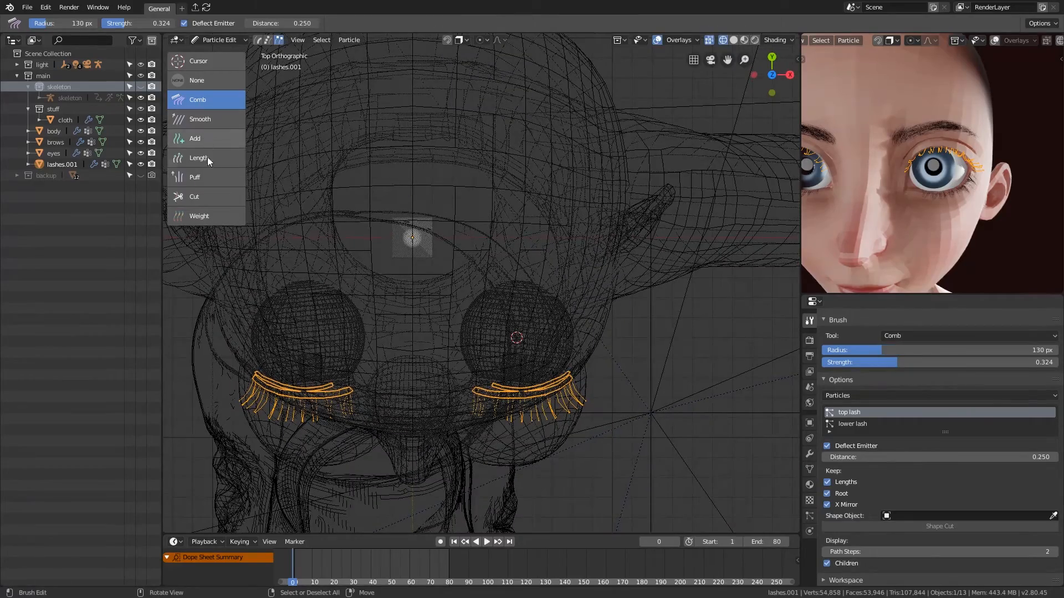
Lengthen the outer top lashes with the Length brush.
left_click(203, 156)
scroll(477, 416, "up", 1)
key("f")
left_click(560, 399)
middle_click_drag(586, 447, 587, 435, "shift")
left_click_drag(615, 440, 532, 424)
Sweep the outer top lashes outward with the Comb brush at a 262 px radius.
left_click(217, 100)
key("f")
left_click(654, 388)
middle_click_drag(653, 401, 623, 339, "ctrl")
key("f")
left_click(648, 413)
left_click_drag(645, 424, 664, 415)
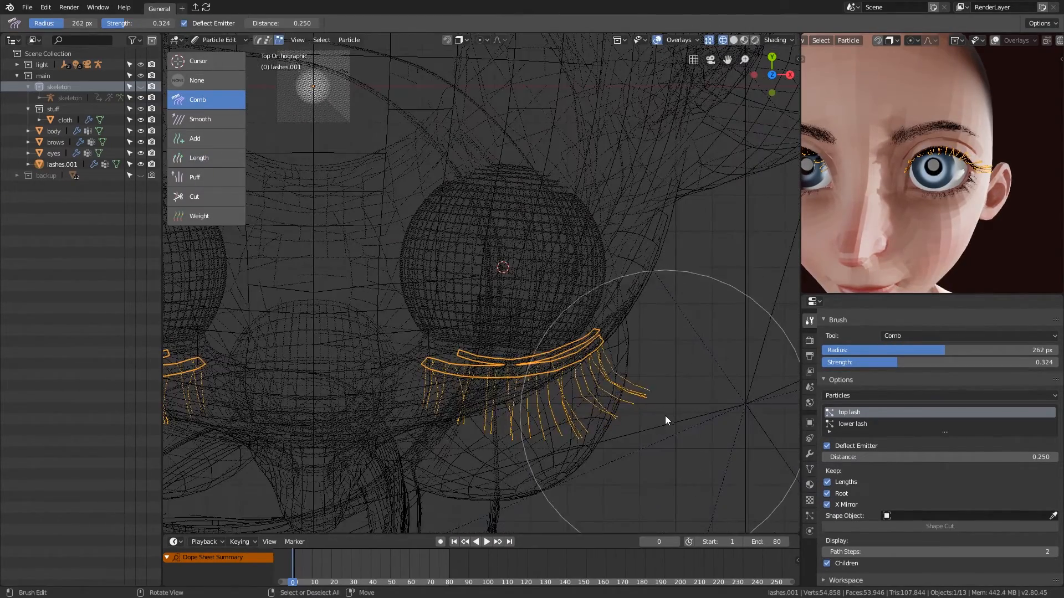
Comb the outermost top lashes further outward from above with the brush radius at 159 px.
key("f")
left_click(646, 372)
left_click_drag(647, 376, 675, 386)
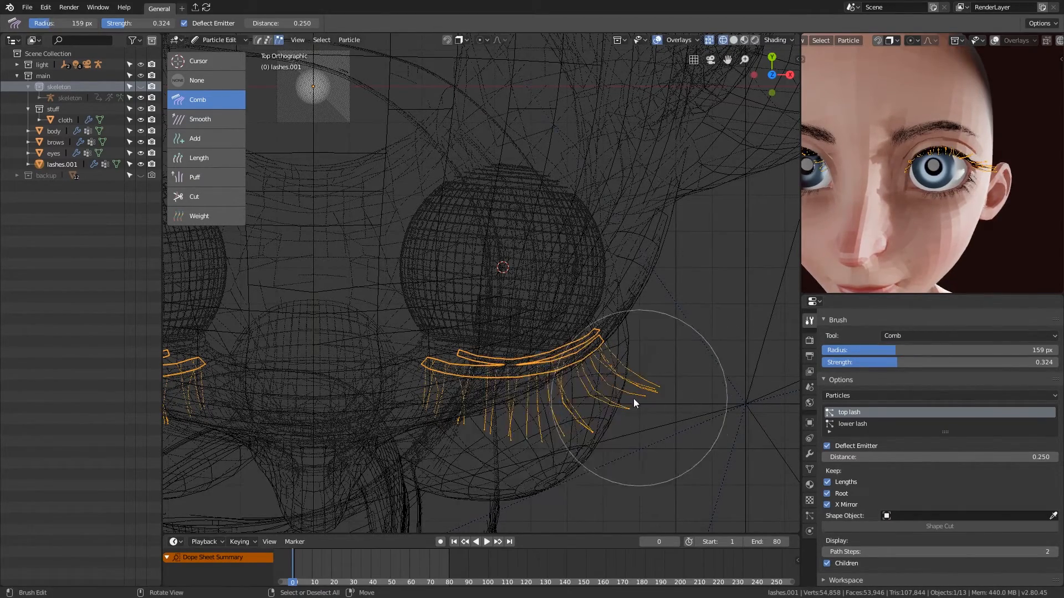
key("f")
left_click(558, 422)
key("f")
left_click(615, 423)
Shape the outer top lashes from the front with the Comb brush, starting at a 234 px radius.
middle_click_drag(655, 401, 546, 345)
key("f")
left_click(635, 238)
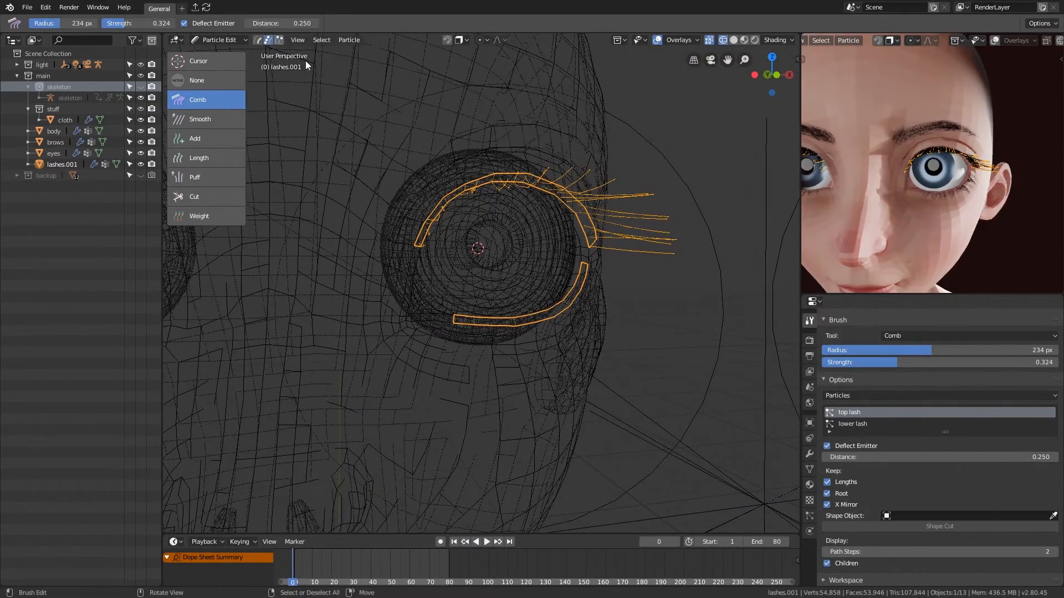
middle_click_drag(699, 238, 673, 247)
left_click_drag(672, 247, 664, 263)
middle_click_drag(664, 263, 648, 264)
left_click_drag(647, 264, 642, 280)
mouse_move(642, 280)
middle_mouse_down()
mouse_move(632, 285)
mouse_move(604, 251)
mouse_move(493, 249)
middle_mouse_up()
key("f")
left_click(620, 272)
Switch particle selection to tip mode and adjust the Comb brush on the outer top lash tips.
left_click(279, 40)
key("f")
left_click(484, 252)
mouse_move(568, 259)
middle_mouse_down()
mouse_move(556, 280)
mouse_move(540, 244)
mouse_move(629, 280)
mouse_move(513, 310)
mouse_move(650, 276)
middle_mouse_up()
key("f")
key("f")
left_click(570, 210)
middle_click_drag(577, 165, 557, 180)
Return to point selection mode, refine the top lash curves with the Comb brush at up to 163 px and save.
left_click(268, 40)
key("f")
left_click(589, 299)
middle_click_drag(588, 300, 411, 275)
key("f")
left_click(470, 231)
middle_click_drag(502, 177, 572, 181)
key("f")
left_click(614, 230)
middle_click_drag(694, 288, 691, 304)
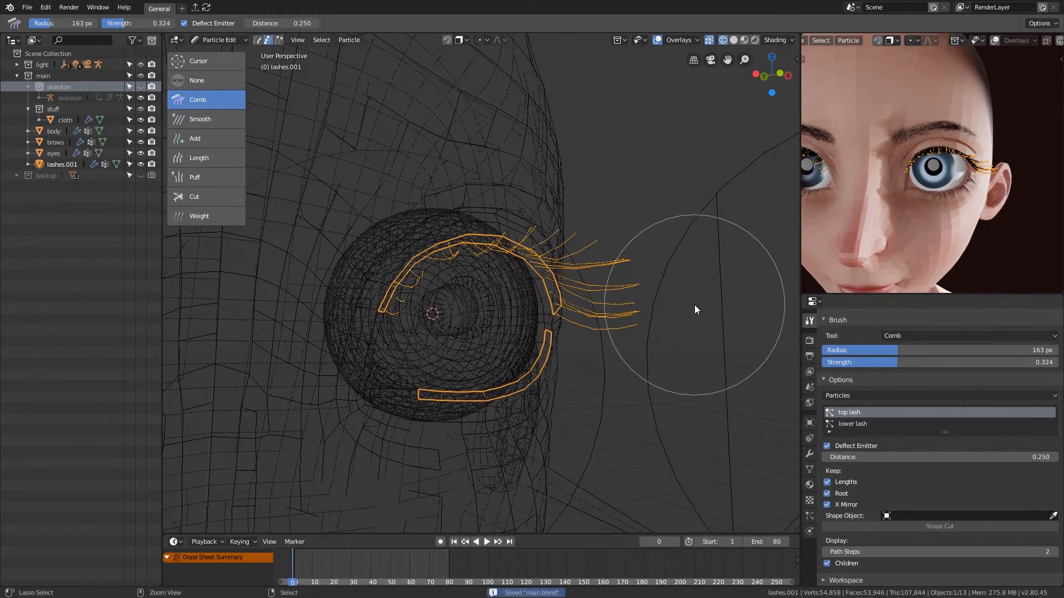
key("ctrl+s")
Switch the viewport to solid shading and put the lashes back into Particle Edit mode.
key("ctrl+Tab")
key("z")
left_click(676, 388)
mouse_move(676, 388)
middle_mouse_down()
mouse_move(650, 413)
mouse_move(665, 388)
middle_mouse_up()
middle_click_drag(868, 270, 943, 219)
key("ctrl+Tab")
left_click(597, 375)
mouse_move(598, 368)
middle_mouse_down()
mouse_move(590, 345)
mouse_move(554, 354)
middle_mouse_up()
Comb the top lashes outward in the solid view, resizing the brush to fit.
key("f")
key("f")
left_click_drag(544, 358, 598, 351)
mouse_move(598, 352)
middle_mouse_down()
mouse_move(568, 310)
mouse_move(491, 333)
mouse_move(475, 369)
mouse_move(521, 378)
middle_mouse_up()
key("f")
left_click(521, 315)
Select lashes by tip and comb the tips of the top lashes along the eyelid.
left_click(278, 39)
key("f")
left_click(506, 311)
key("f")
left_click(461, 371)
key("f")
left_click(533, 369)
Refine the inner and outer top lashes with the Comb brush, ending at a 222 px radius.
mouse_move(460, 364)
middle_mouse_down()
mouse_move(440, 371)
mouse_move(443, 357)
mouse_move(596, 271)
mouse_move(610, 277)
mouse_move(523, 222)
mouse_move(562, 263)
mouse_move(593, 271)
middle_mouse_up()
key("f")
left_click(424, 374)
key("f")
left_click(630, 282)
key("f")
left_click(629, 271)
key("f")
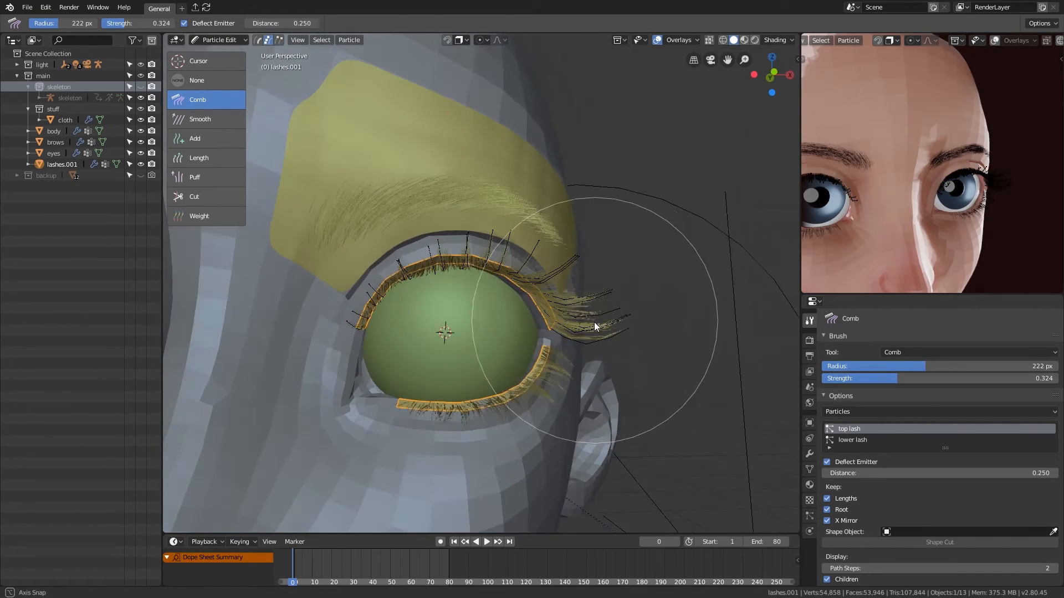
left_click(590, 324)
Save the file, return the lashes to Object Mode and inspect the eye up close in the rendered view.
middle_click_drag(590, 324, 631, 337)
key("ctrl+s")
key("ctrl+Tab")
left_click(534, 341)
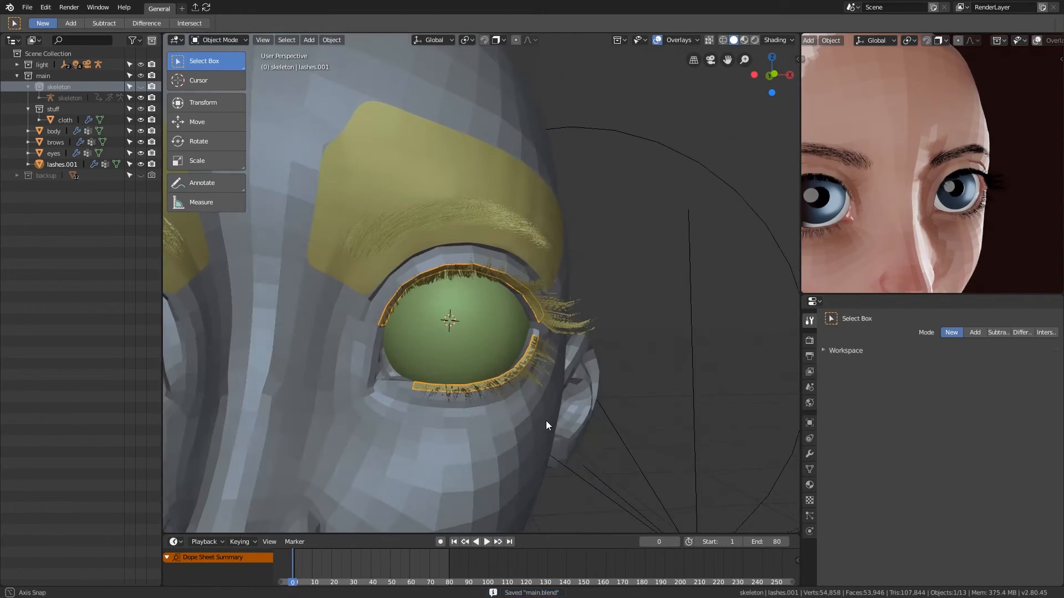
middle_click_drag(920, 242, 975, 210)
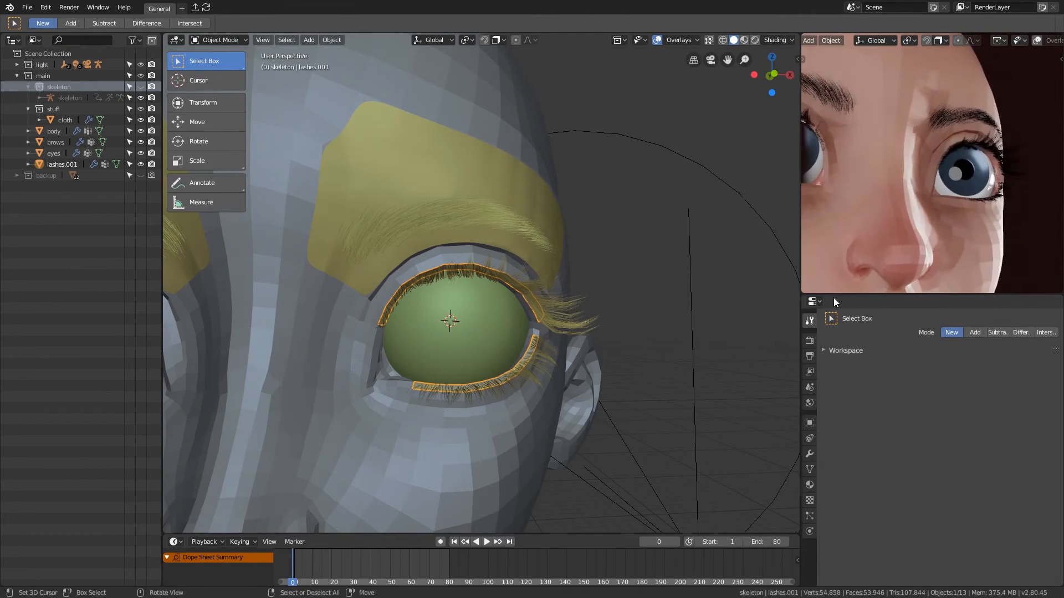
Put the body into Sculpt Mode and refine the upper eyelid with the Grab brush at a 43 px radius.
left_click(538, 444)
mouse_move(463, 434)
middle_mouse_down()
mouse_move(573, 328)
mouse_move(552, 353)
mouse_move(546, 345)
mouse_move(563, 322)
mouse_move(523, 285)
middle_mouse_up()
key("ctrl+Tab")
key("f")
key("Escape")
mouse_move(418, 351)
middle_mouse_down()
mouse_move(439, 354)
mouse_move(480, 434)
mouse_move(582, 463)
mouse_move(565, 369)
mouse_move(611, 359)
mouse_move(538, 383)
mouse_move(471, 332)
mouse_move(513, 350)
middle_mouse_up()
key("f")
left_click(543, 376)
key("f")
left_click(488, 327)
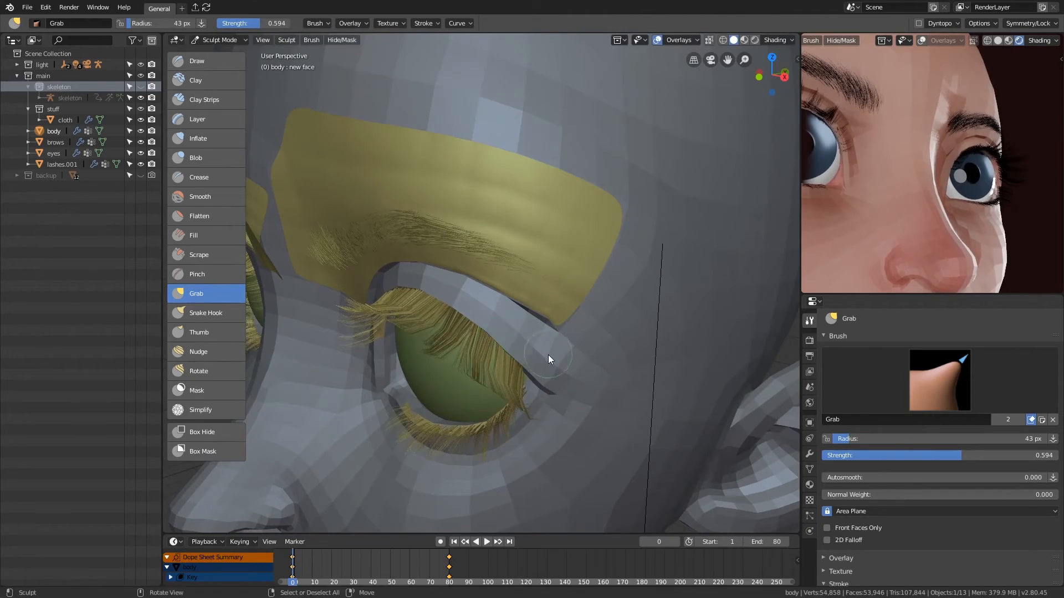
Adjust the outer eyelid with the Grab brush at 67 px, save the file and return to Object Mode.
key("f")
left_click(529, 353)
middle_click_drag(544, 368, 612, 327)
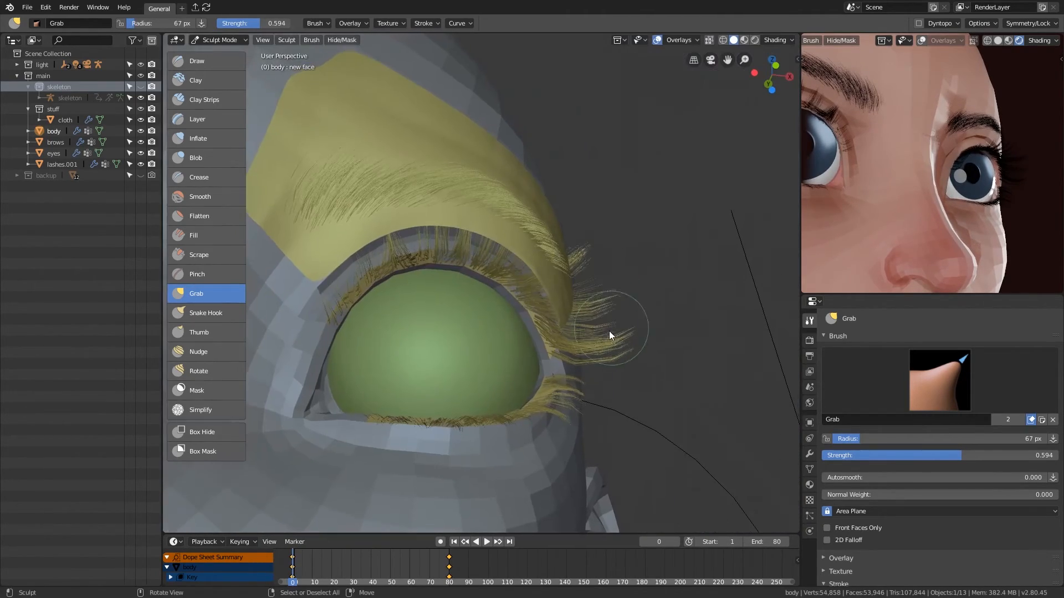
scroll(607, 342, "down", 3)
key("ctrl+s")
key("ctrl+Tab")
left_click(577, 352)
scroll(619, 387, "down", 2)
Go to frame 80, view the character's face in the rendered view and save the file.
mouse_move(619, 388)
middle_mouse_down()
mouse_move(593, 424)
mouse_move(626, 419)
middle_mouse_up()
middle_click_drag(1000, 176, 957, 213)
scroll(974, 205, "down", 2)
middle_click_drag(555, 471, 572, 461)
left_click(449, 561)
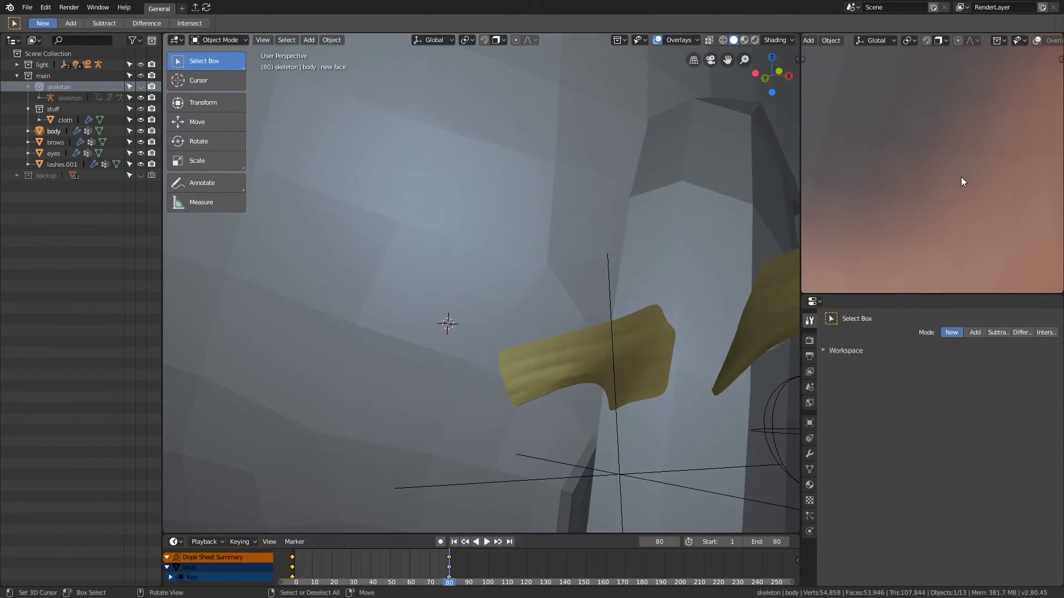
scroll(640, 375, "down", 6)
scroll(643, 378, "up", 3)
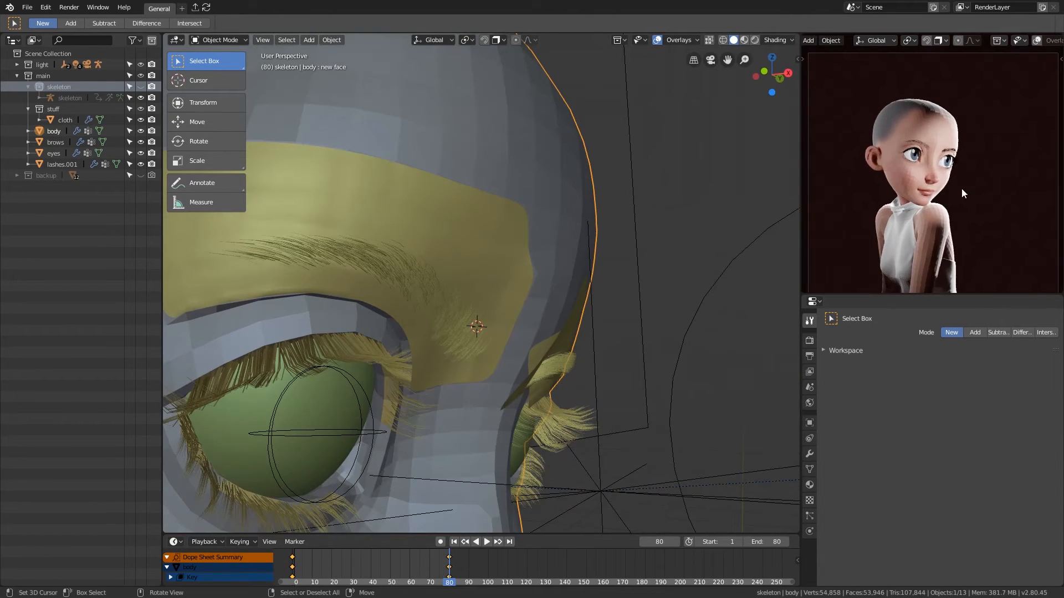
key("ctrl+s")
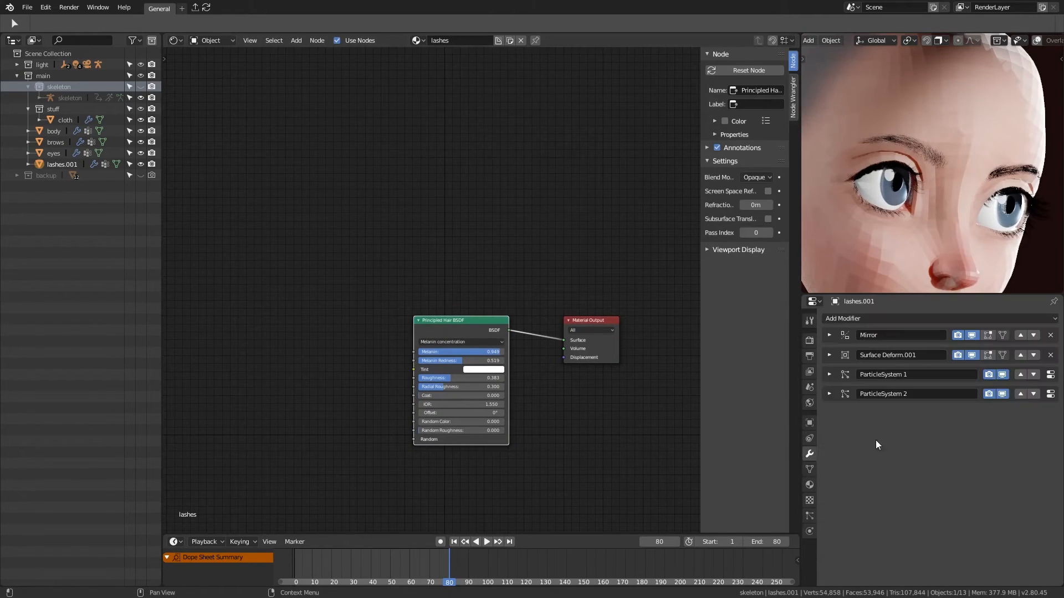
Limit the lashes material's output to Cycles and duplicate it above as an Eevee output.
left_click(569, 335)
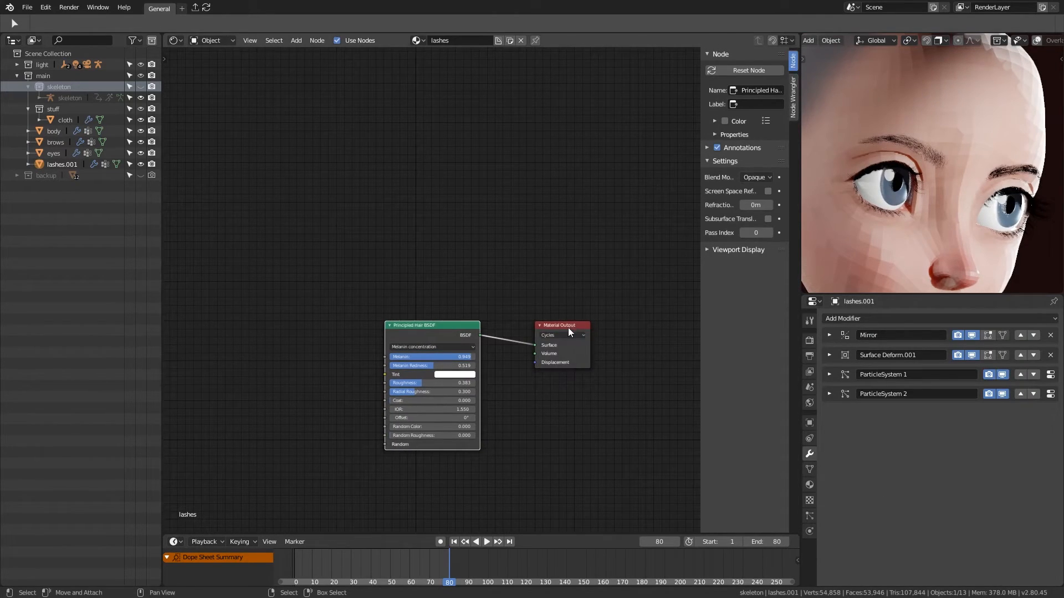
key("shift+d")
left_click(564, 264)
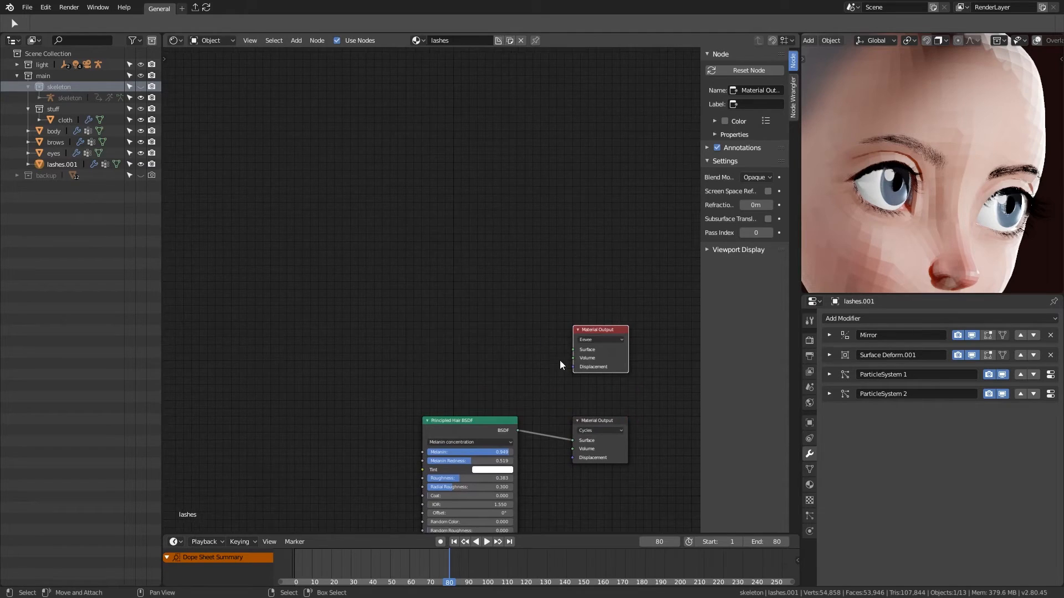
middle_click_drag(559, 360, 558, 364)
Add a Principled BSDF node and connect it to the Eevee output's Surface input.
key("shift+a")
mouse_move(488, 356)
left_click(560, 452)
left_click(401, 220)
left_click_drag(497, 234, 576, 357)
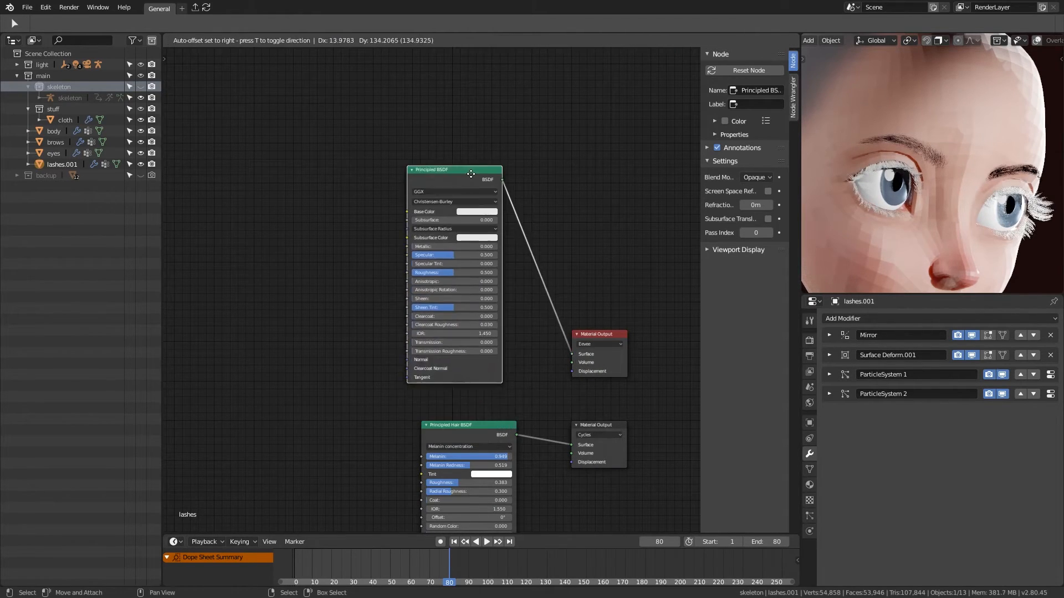
Give the lashes' Principled BSDF a very dark brown base color, Specular 0.010 and Roughness 0.600, and save the file.
middle_click_drag(519, 227, 549, 250)
left_click(501, 288)
left_click_drag(553, 208, 552, 223)
left_click_drag(479, 333, 468, 352)
scroll(1022, 238, "up", 4)
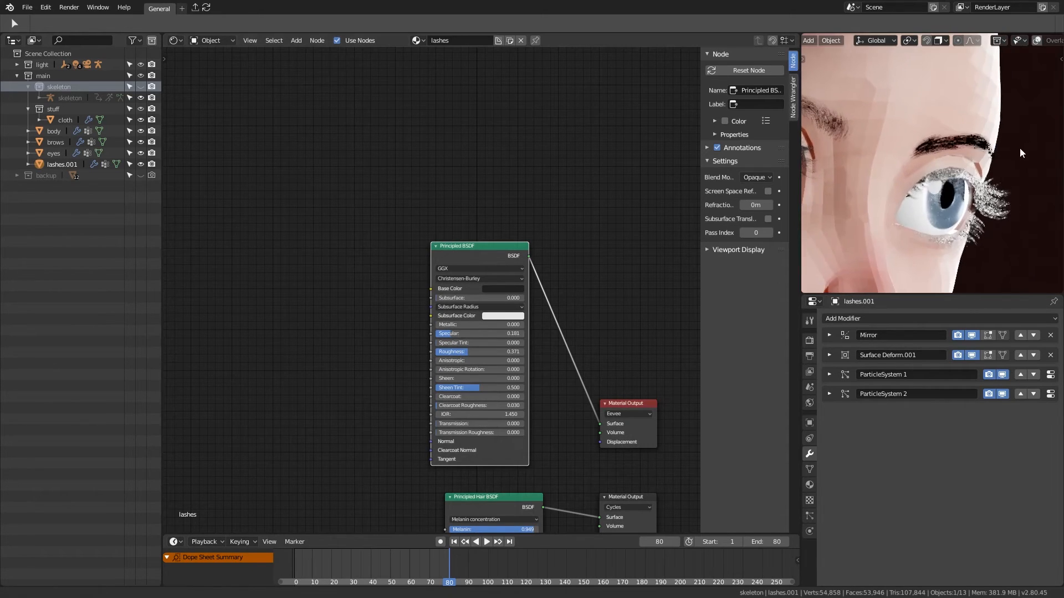
left_click_drag(472, 333, 443, 335)
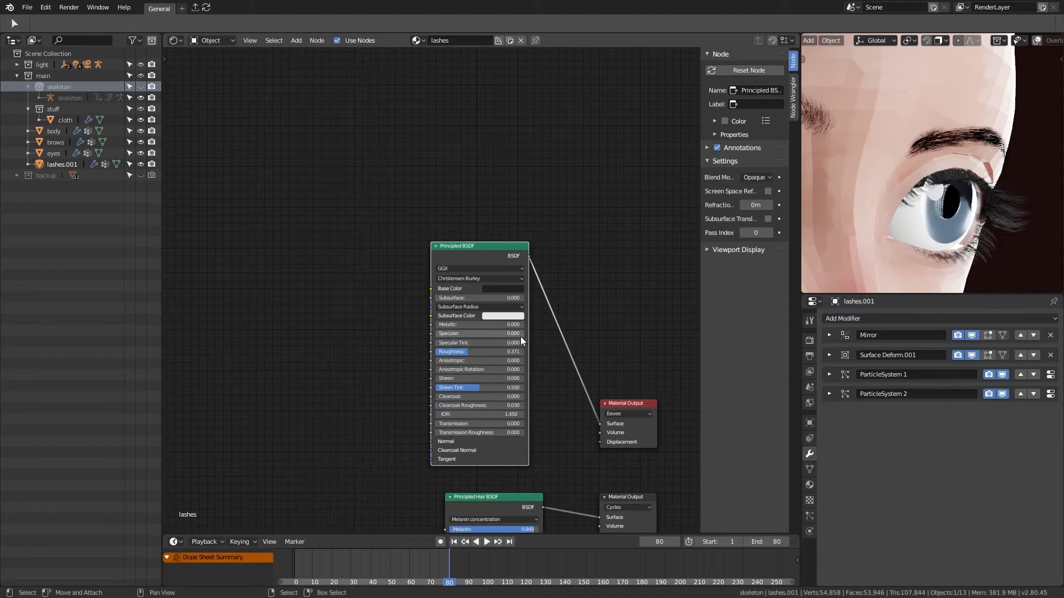
left_click(515, 289)
left_click_drag(553, 225, 517, 208)
left_click_drag(500, 334, 523, 355)
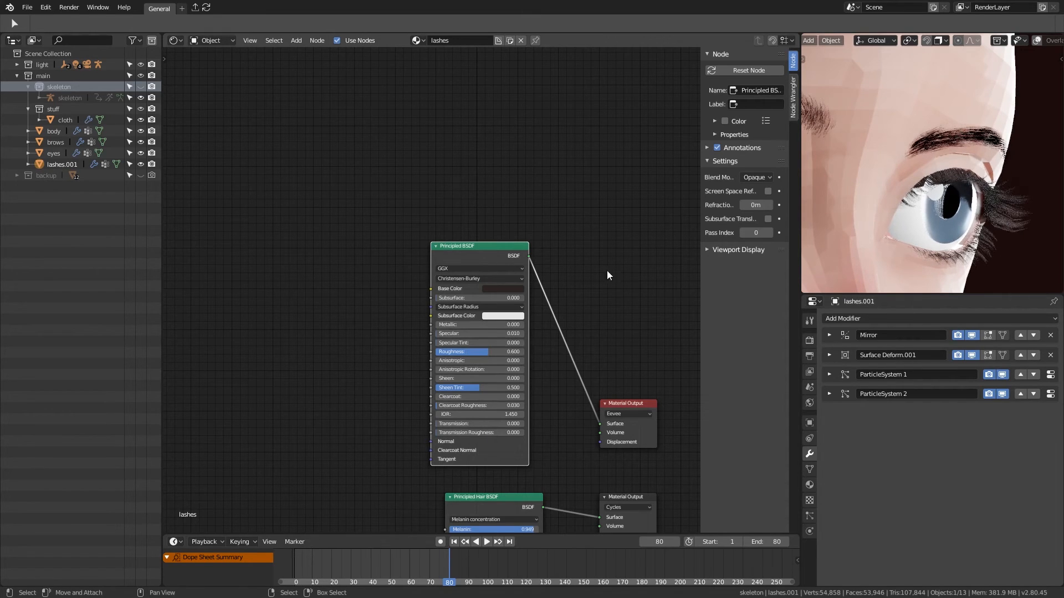
scroll(999, 165, "down", 2)
middle_click_drag(999, 165, 936, 153)
key("ctrl+s")
In the eyebrows' material, limit the Material Output to Cycles and place a duplicate of it above.
scroll(992, 165, "down", 1)
middle_click_drag(936, 152, 960, 188, "shift")
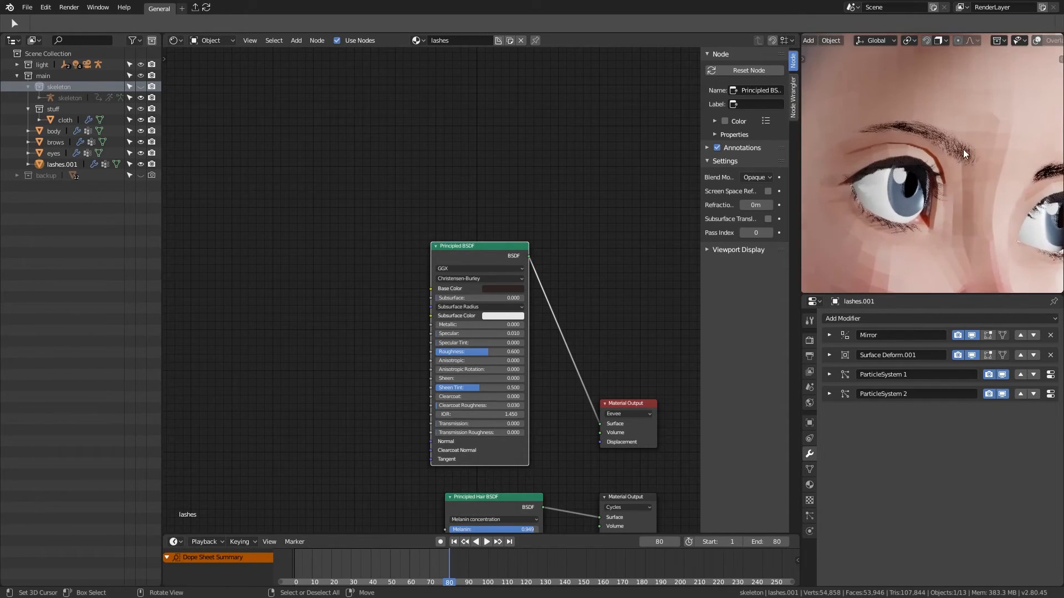
right_click(964, 146)
scroll(487, 510, "down", 1)
middle_click_drag(479, 527, 455, 474)
middle_click_drag(550, 399, 417, 317)
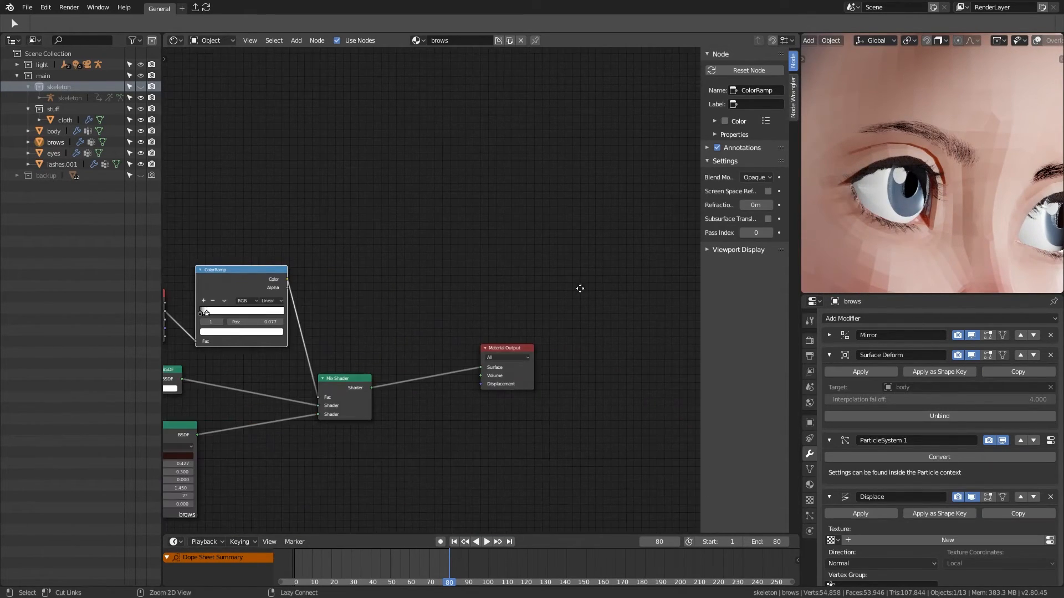
middle_click_drag(471, 382, 647, 358)
middle_click_drag(494, 227, 396, 256)
left_click(591, 362)
left_click(598, 386)
left_click(595, 353)
key("shift+d")
left_click(591, 222)
Add a Principled BSDF node above the ColorRamp and copy the Principled Hair BSDF's color into its Base Color.
middle_click_drag(554, 281, 598, 339)
key("shift+a")
left_click(488, 363)
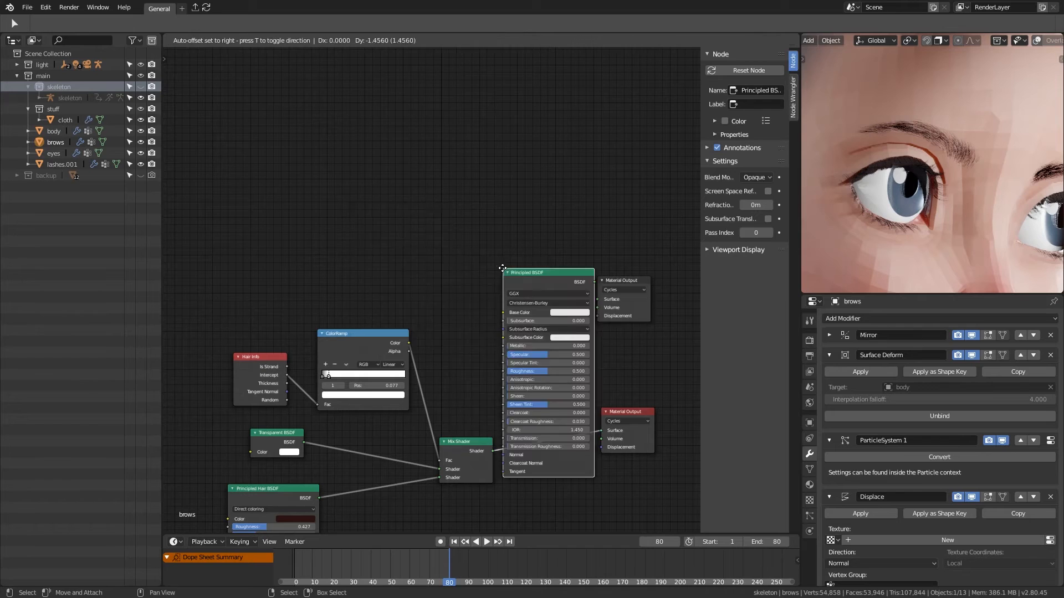
middle_click_drag(396, 325, 506, 249)
key("ctrl+c")
middle_click_drag(474, 320, 450, 373)
key("ctrl+v")
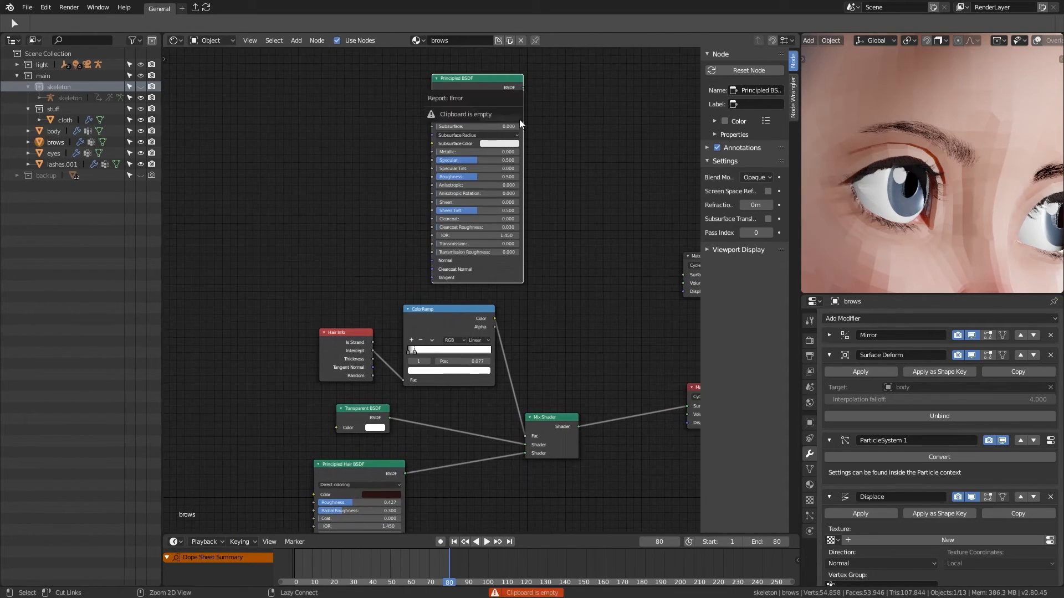
middle_click_drag(553, 136, 438, 151)
Connect the eyebrows' Principled BSDF to the upper Material Output's Surface and limit that output to Eevee.
left_click_drag(411, 103, 571, 291)
left_click(594, 282)
left_click(606, 273)
middle_click_drag(609, 282, 610, 288)
middle_click_drag(931, 137, 936, 160, "ctrl")
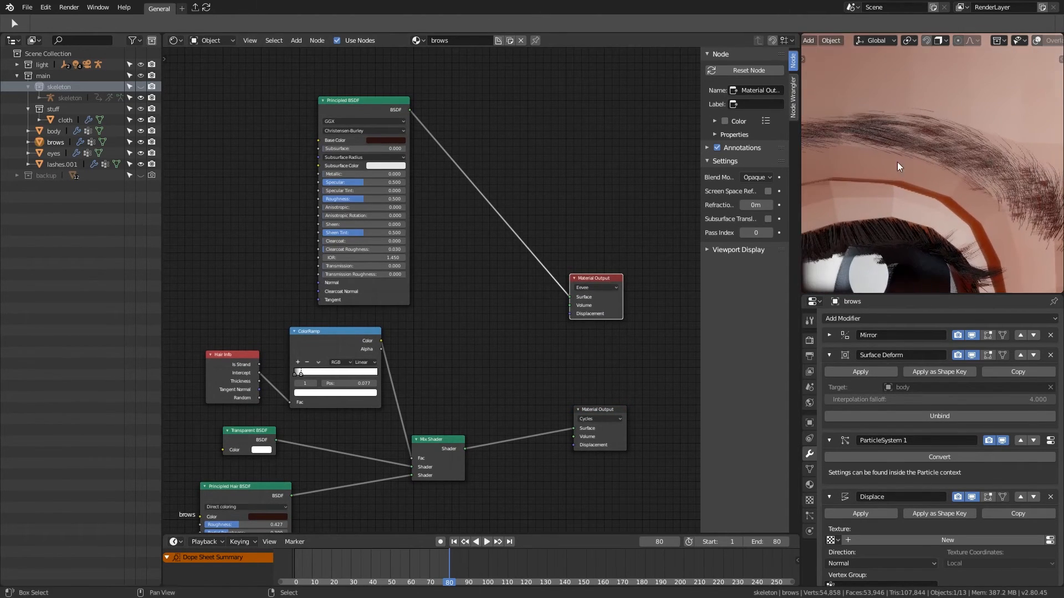
Set the eyebrows' Principled BSDF to Specular 0.100 and Roughness about 0.58.
middle_click_drag(420, 117, 471, 173)
left_click_drag(434, 236, 424, 258)
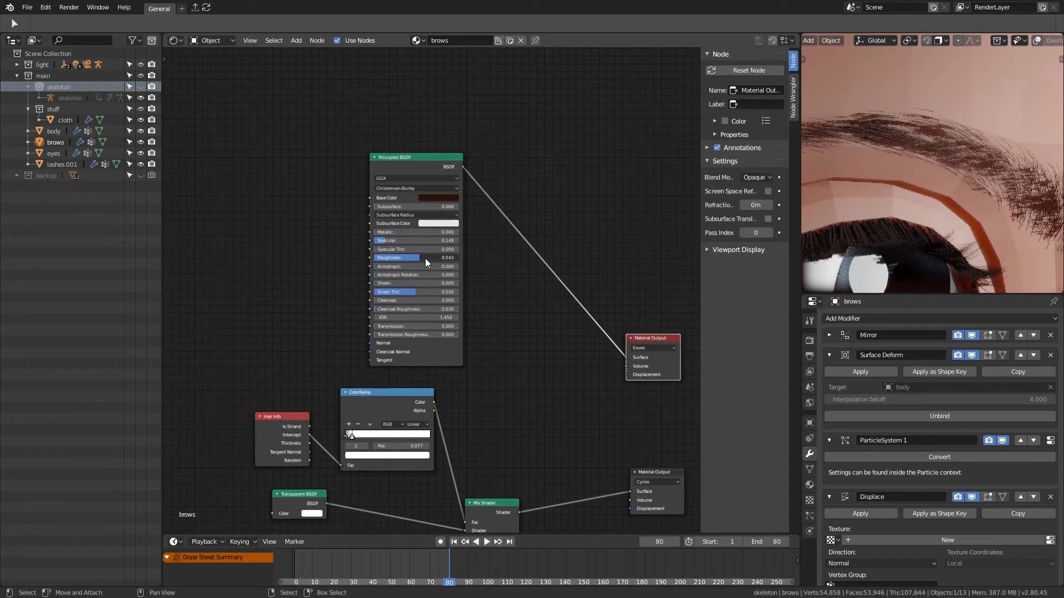
double_click(430, 240)
type(".01")
key("Return")
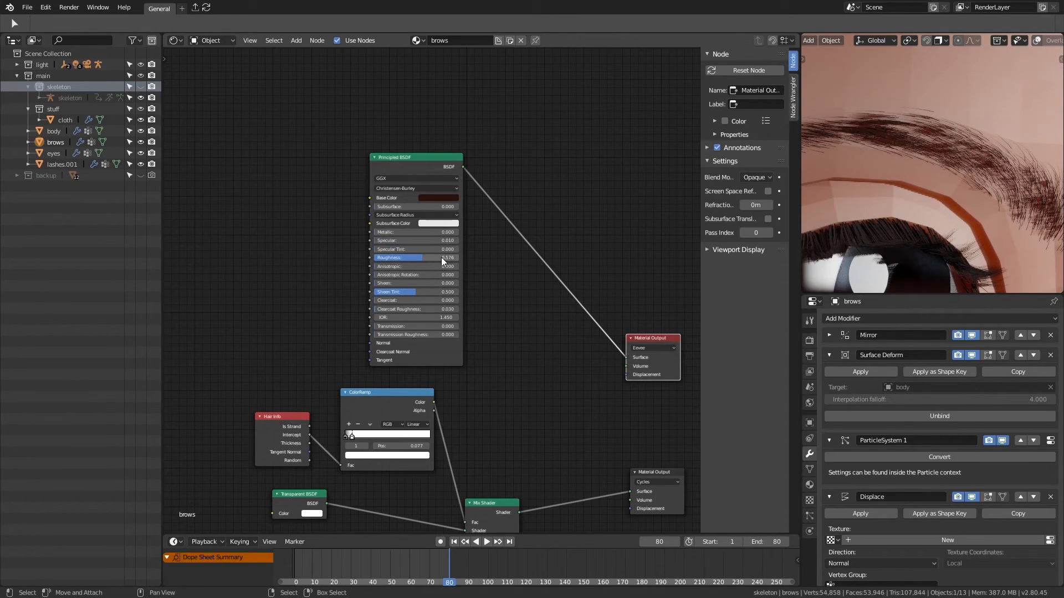
double_click(430, 241)
key("Return")
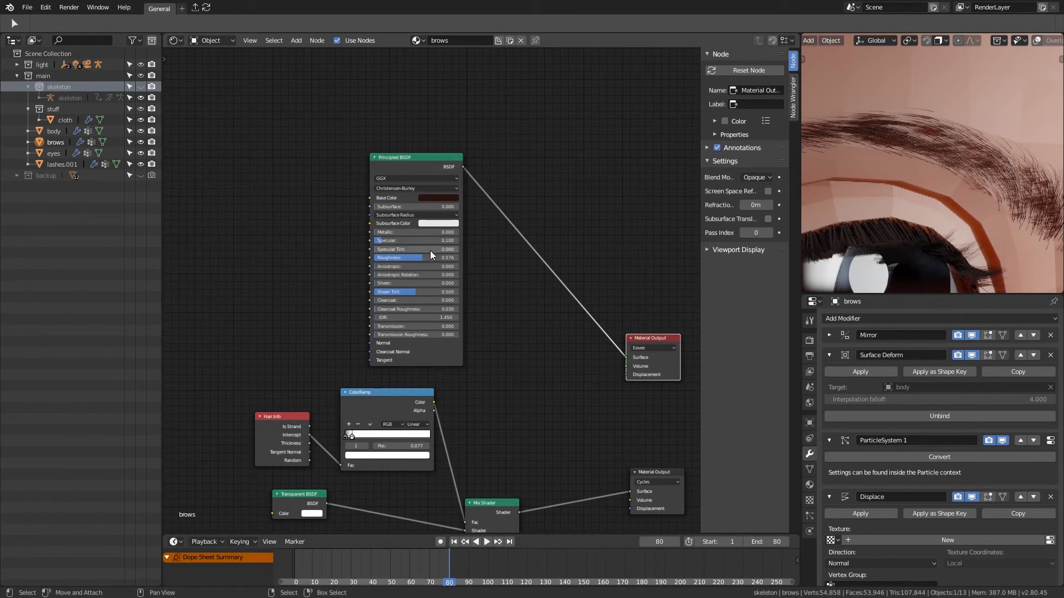
Set the Specular of the lashes' Principled BSDF to 0.1 and save the file.
left_click(877, 223)
double_click(475, 317)
type(".1")
key("Return")
scroll(999, 157, "down", 3)
middle_click_drag(1000, 156, 988, 138)
scroll(988, 138, "down", 6)
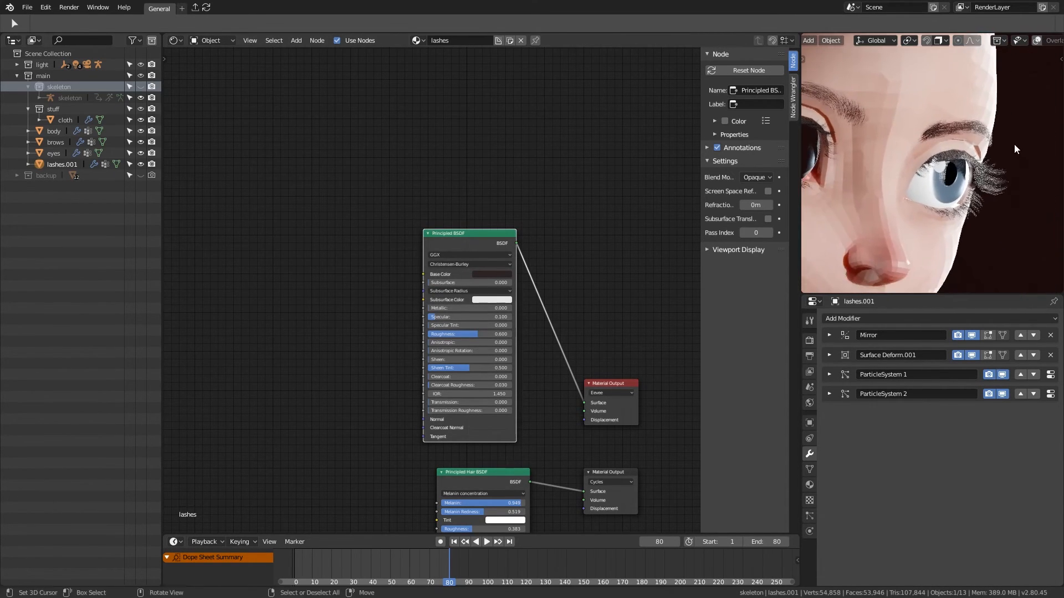
key("ctrl+s")
Check the face up close and through the camera, and select the body to inspect its skin material nodes.
scroll(969, 187, "up", 8)
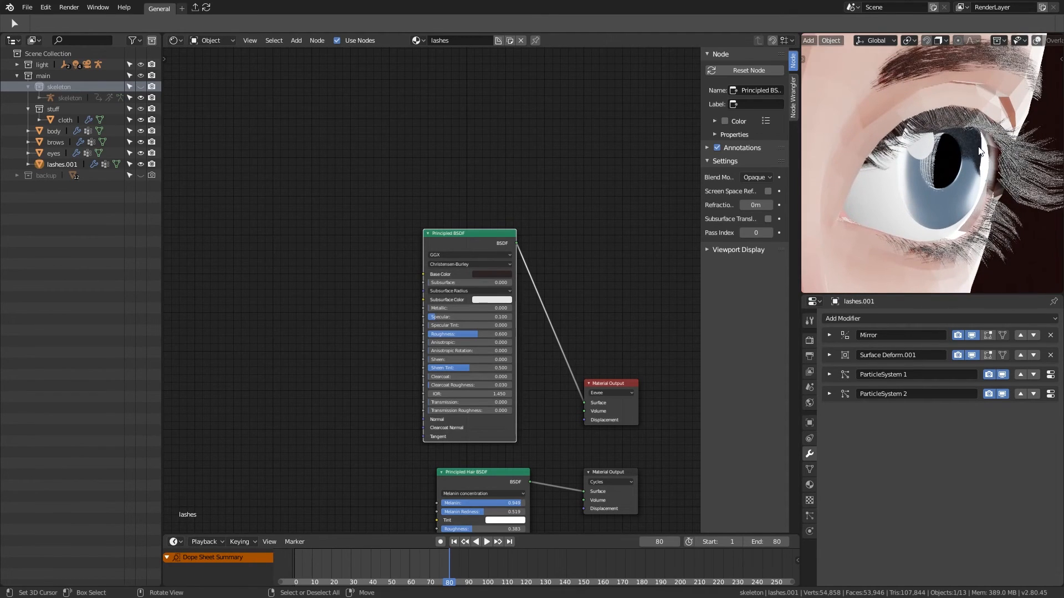
scroll(976, 155, "down", 8)
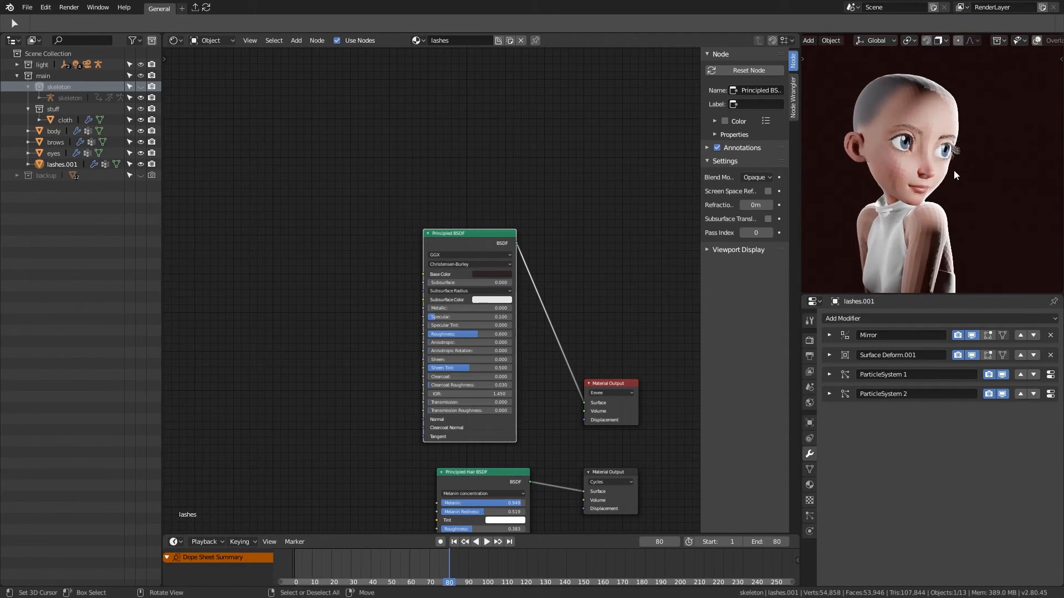
key("KP_0")
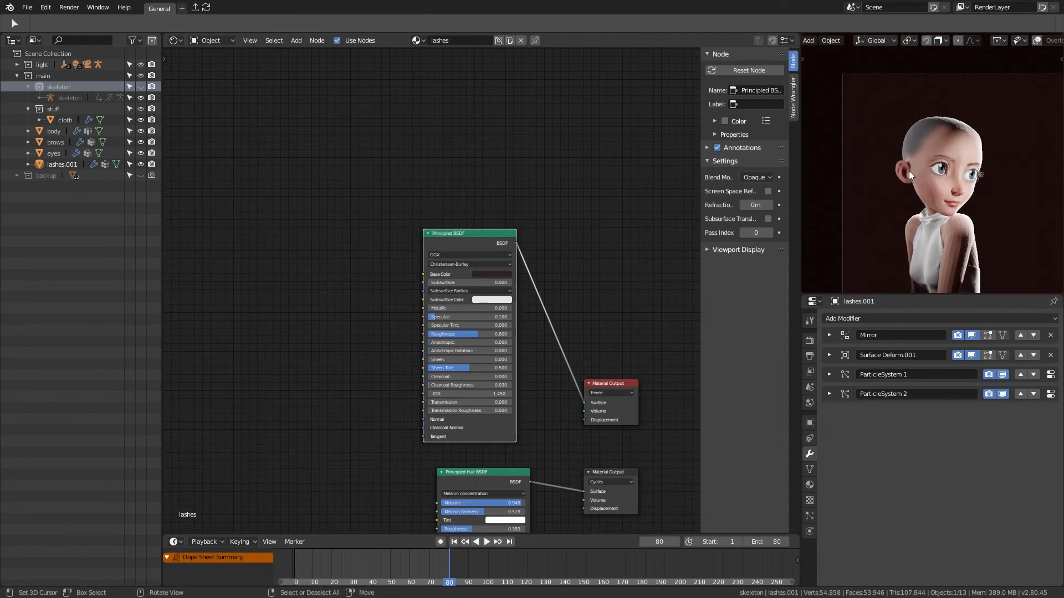
key("KP_0")
scroll(932, 149, "up", 2)
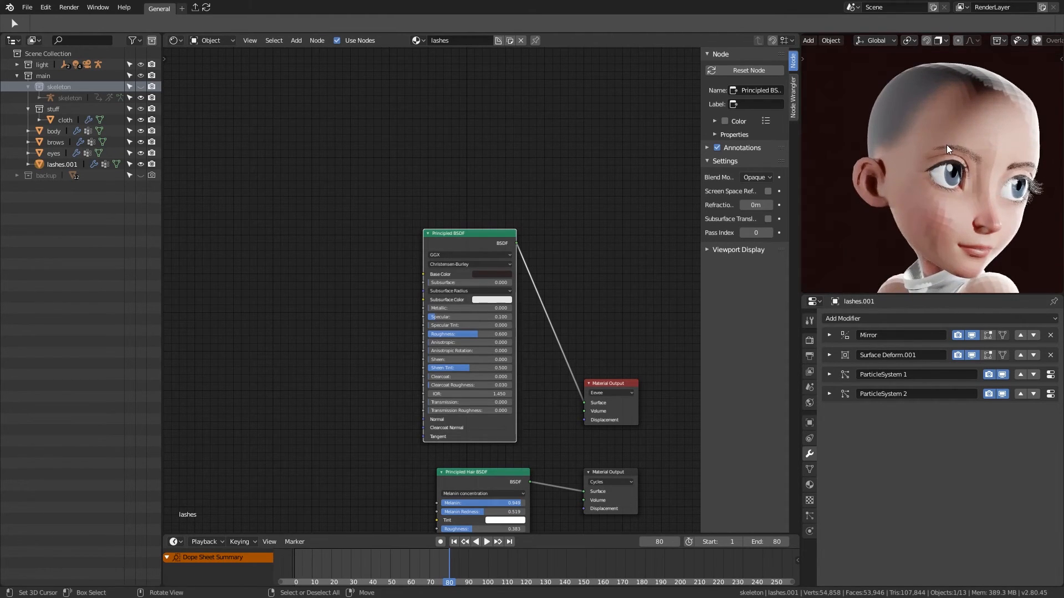
right_click(893, 194)
middle_click_drag(562, 516, 458, 463)
middle_click_drag(662, 276, 588, 200)
mouse_move(531, 310)
middle_mouse_down()
mouse_move(587, 327)
mouse_move(537, 323)
middle_mouse_up()
scroll(1024, 203, "up", 5)
middle_click_drag(930, 244, 1001, 254, "shift")
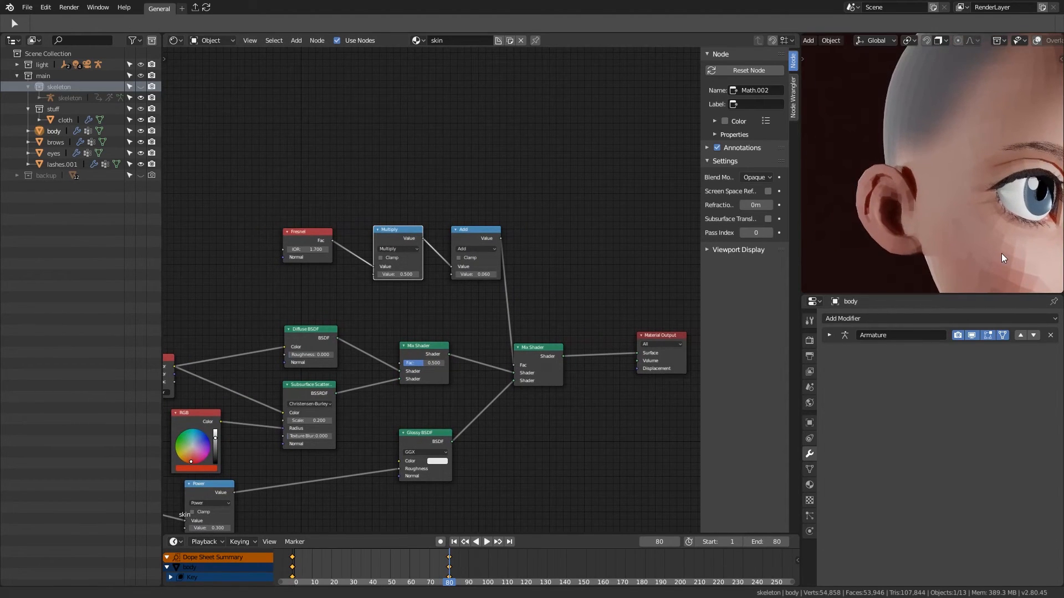
Try manual Radius values on the skin's Subsurface Scattering node without the RGB node, and reconnect RGB to Radius.
middle_click_drag(378, 405, 521, 333)
scroll(415, 356, "up", 1)
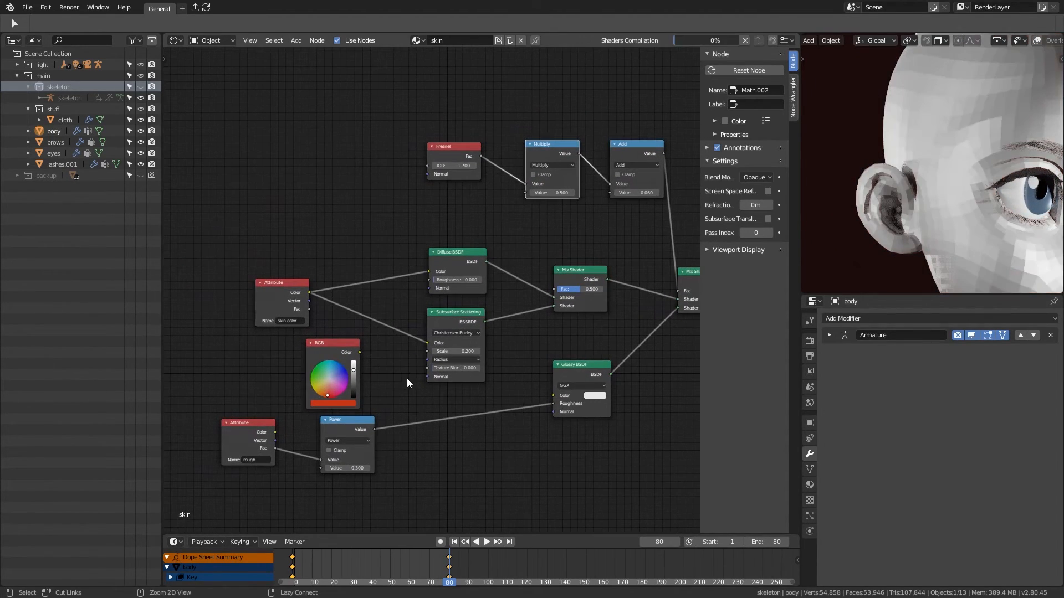
scroll(510, 339, "up", 1)
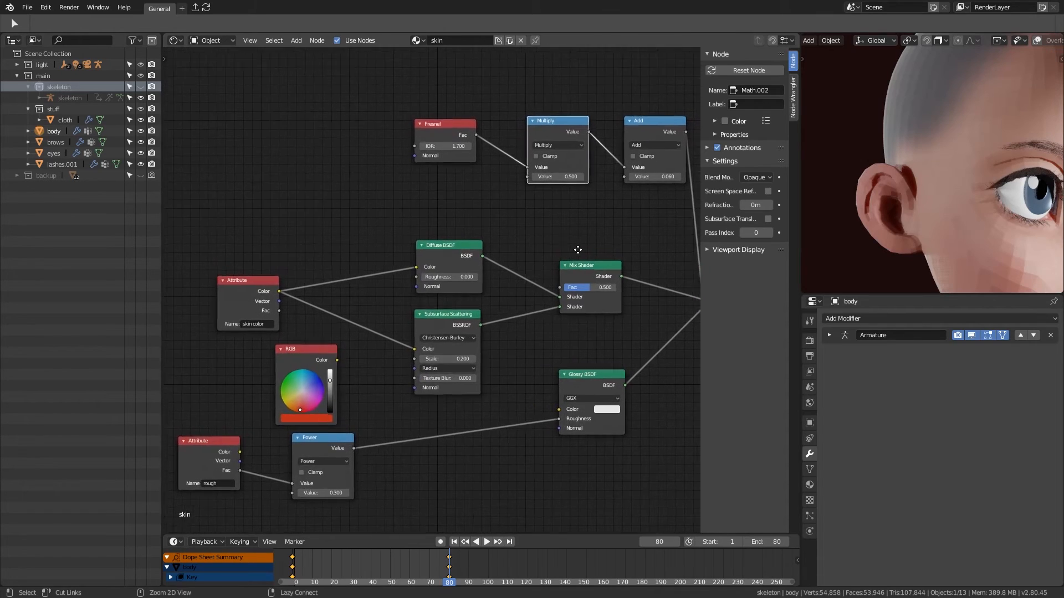
scroll(488, 310, "up", 1)
left_click(475, 376)
left_click_drag(462, 397, 459, 408)
type("0")
key("Return")
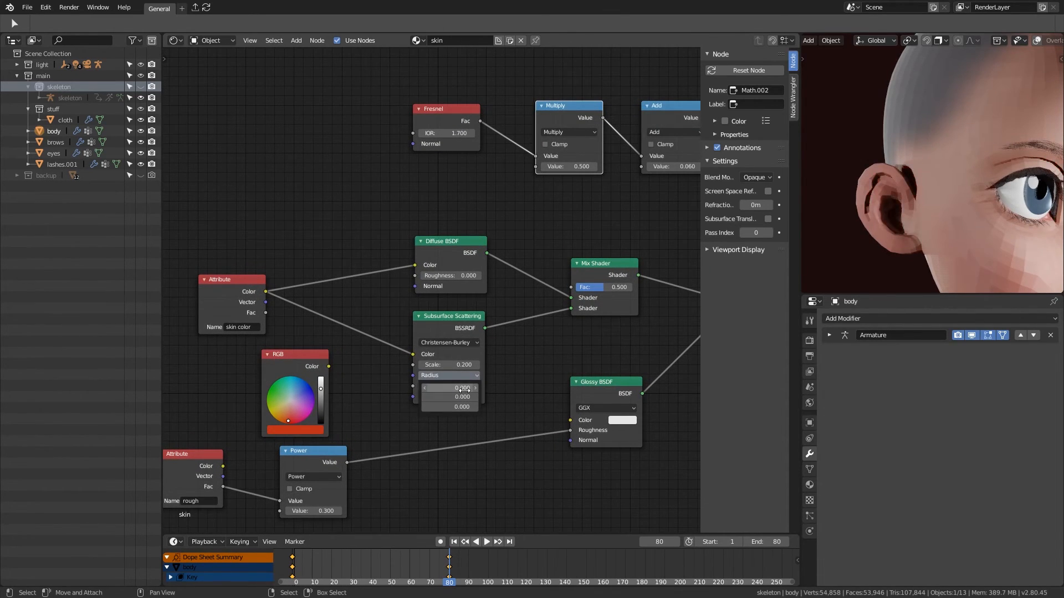
left_click(462, 397)
type("0.0")
key("Return")
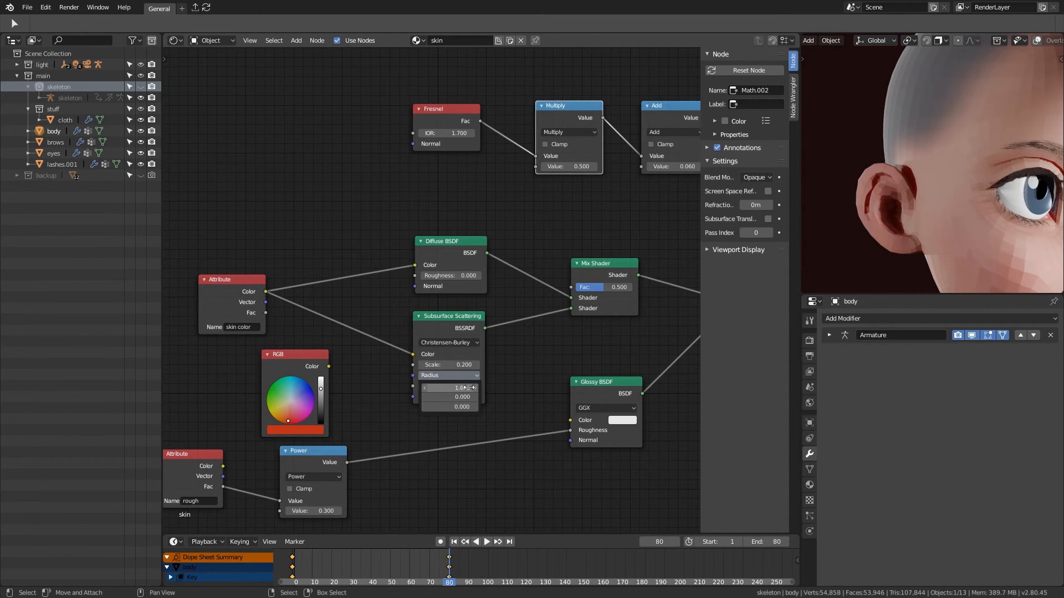
left_click_drag(329, 366, 393, 373)
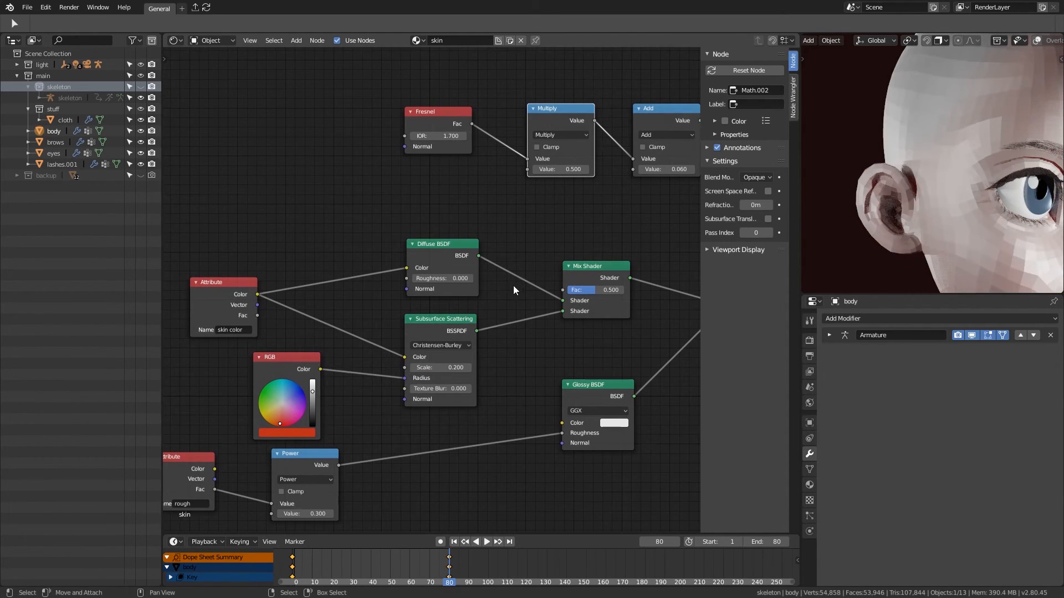
Save the file and view the whole character in the rendered view.
middle_click_drag(570, 249, 507, 265)
scroll(507, 264, "down", 4)
middle_click_drag(995, 169, 931, 170, "shift")
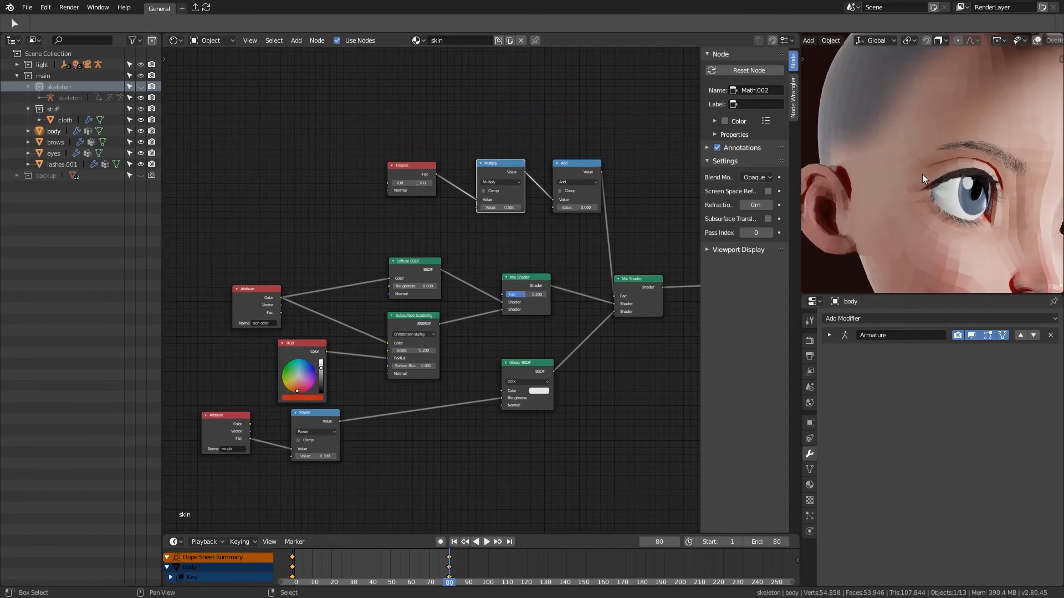
key("ctrl+s")
scroll(922, 163, "down", 5)
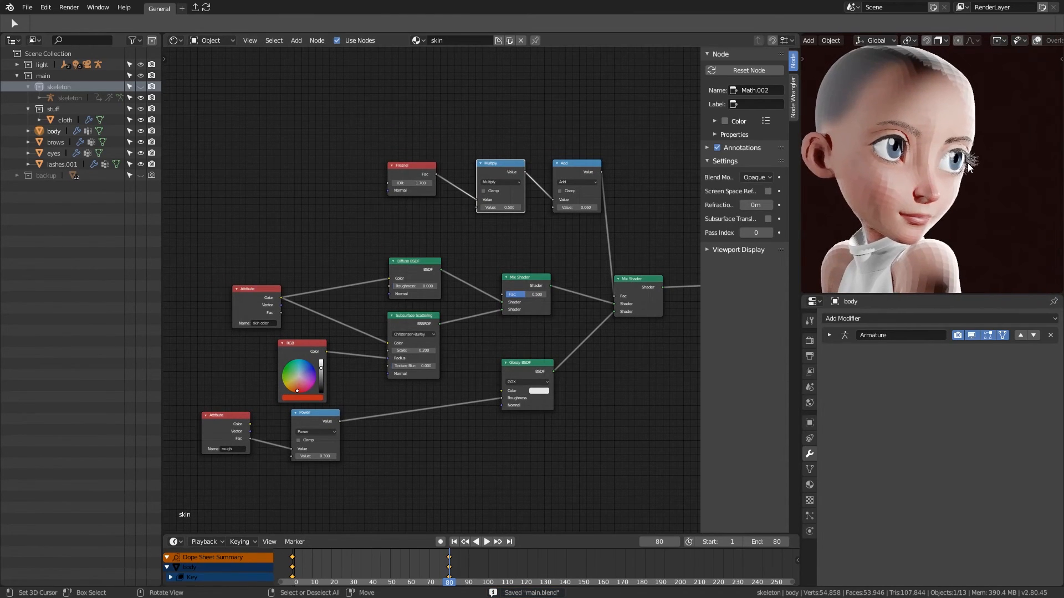
scroll(976, 177, "down", 3)
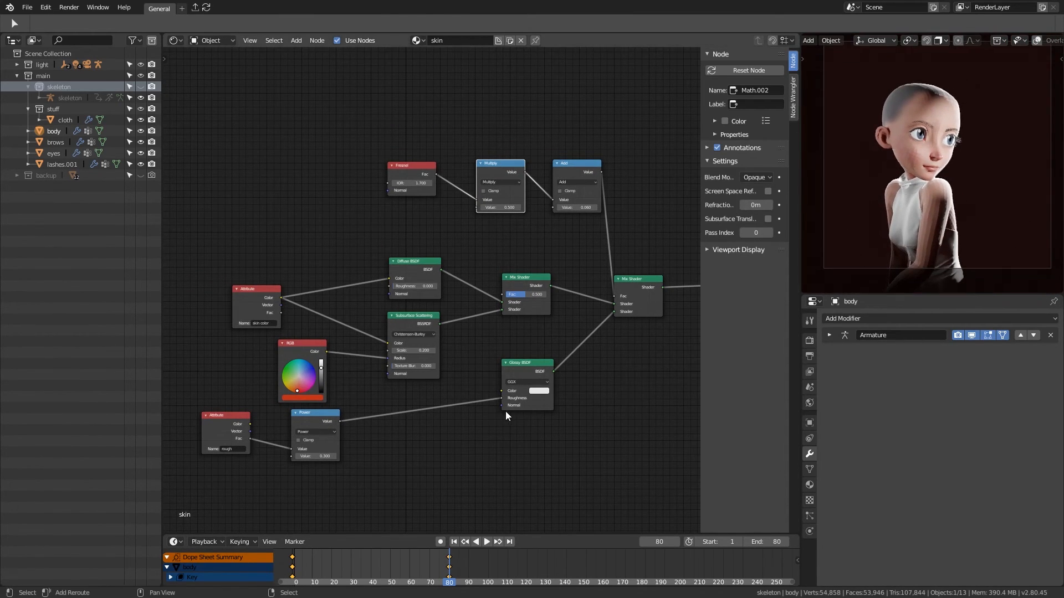
Change the node editor to a 3D viewport, select the Spot.002 area light and set the render engine to Cycles.
key("shift+F5")
scroll(586, 339, "down", 10)
middle_click_drag(584, 481, 613, 242)
right_click(607, 244)
left_click(810, 454)
scroll(836, 459, "down", 5)
left_click(809, 340)
left_click(992, 319)
left_click(964, 357)
Preview the character in Cycles, limiting the render region to the face, and frame the camera view.
key("ctrl+alt+b")
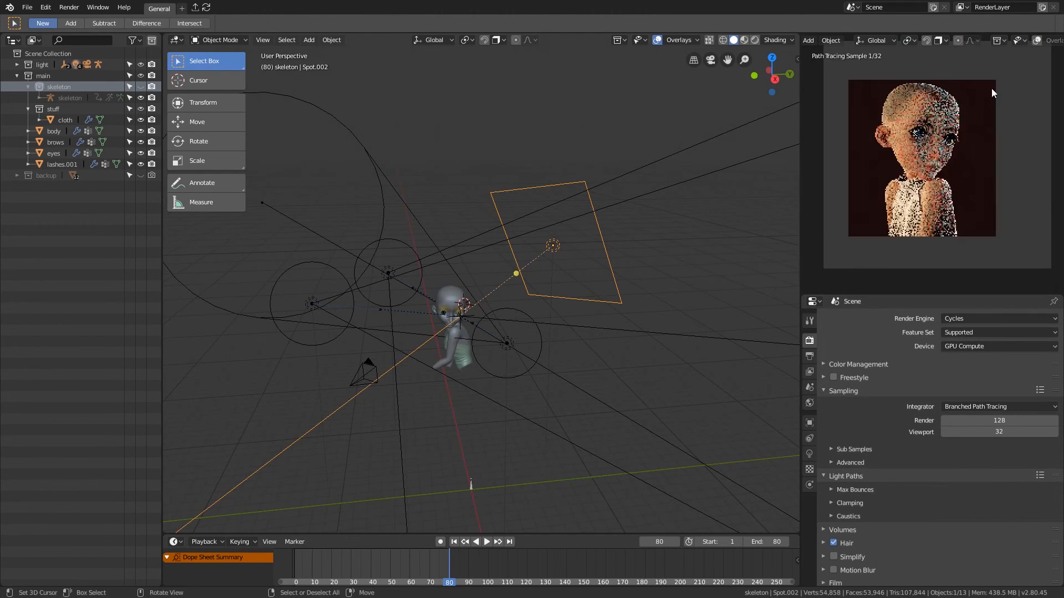
scroll(943, 171, "up", 4)
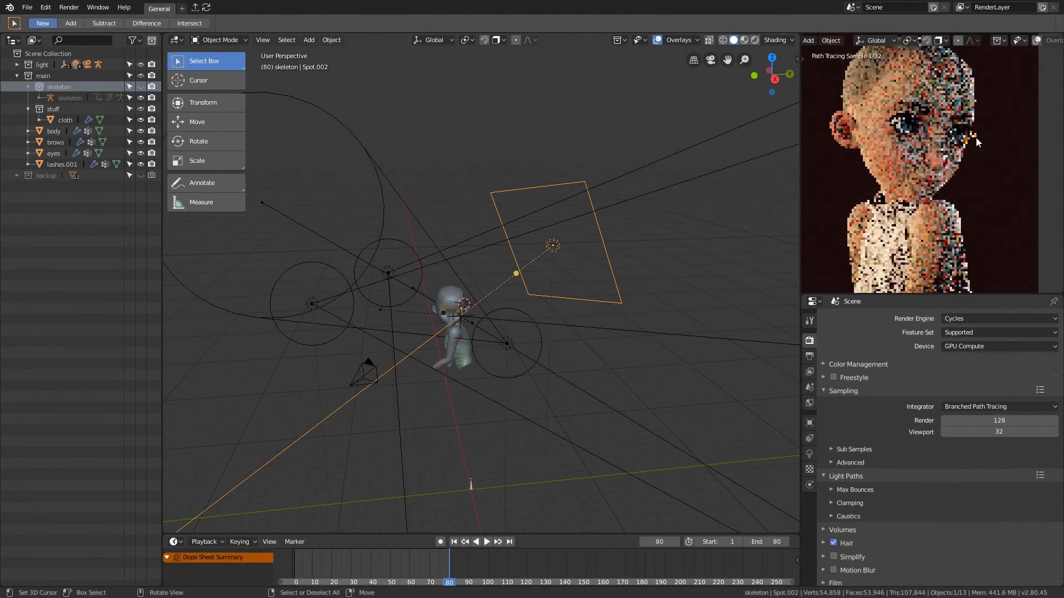
key("ctrl+b")
left_click_drag(865, 189, 999, 123)
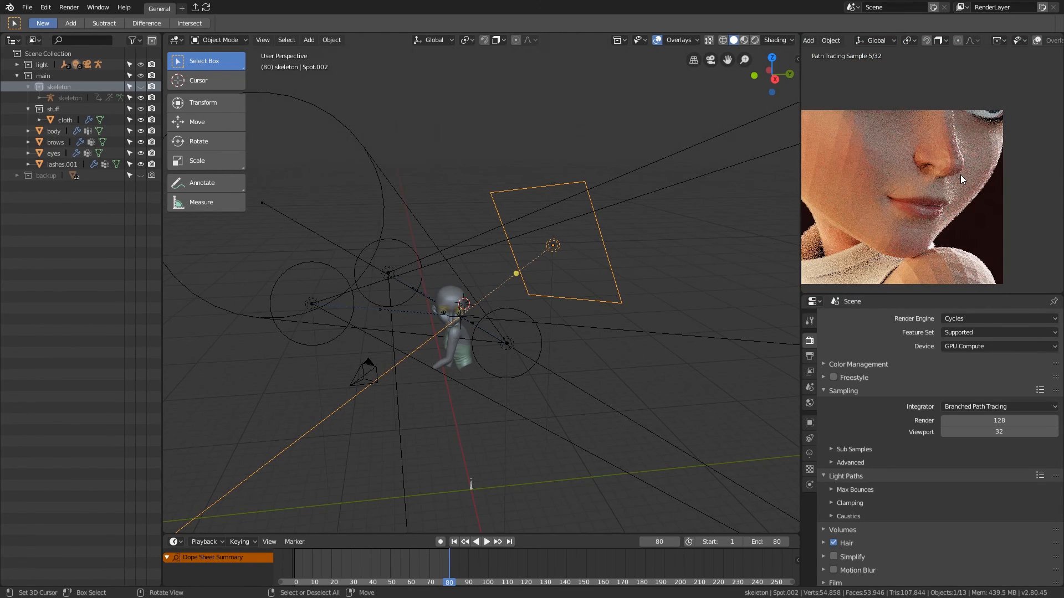
scroll(976, 145, "down", 5)
key("ctrl+b")
left_click_drag(865, 216, 995, 110)
key("Home")
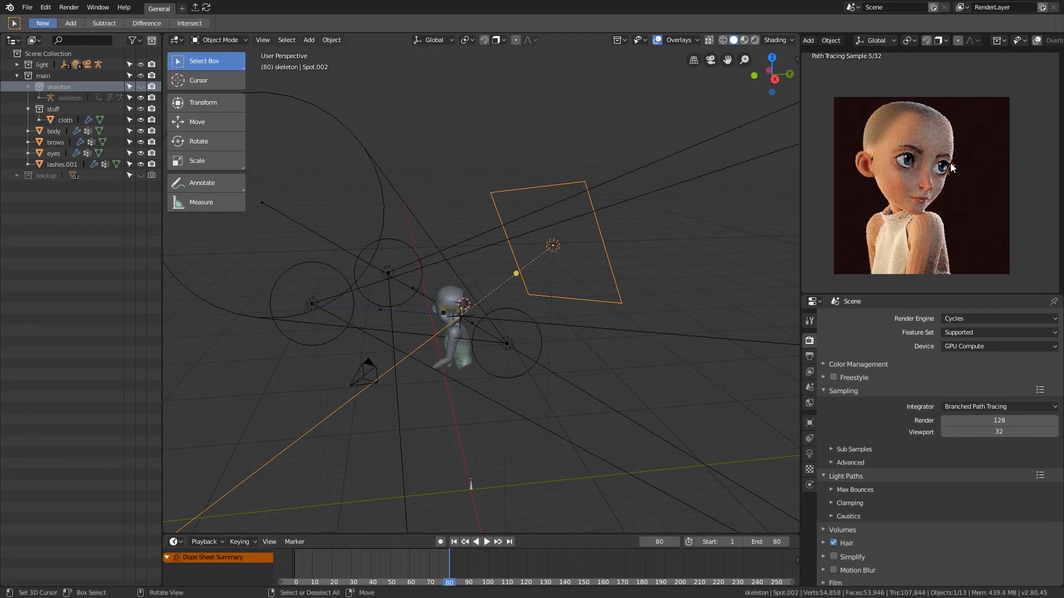
Switch the render engine back to Eevee and move the Spot.002 area light.
left_click(979, 319)
left_click(973, 330)
middle_click_drag(672, 339, 693, 365)
scroll(974, 183, "down", 1)
middle_click_drag(974, 184, 969, 194, "shift")
middle_click_drag(593, 230, 654, 277)
key("g")
left_click(551, 197)
middle_click_drag(560, 232, 566, 221)
Select the Spot.003 spotlight and give it a warm peach color.
left_click(579, 344)
middle_click_drag(579, 345, 576, 291)
left_click(809, 453)
left_click(992, 370)
left_click_drag(995, 250, 983, 278)
middle_click_drag(576, 466, 616, 427)
scroll(995, 444, "up", 1)
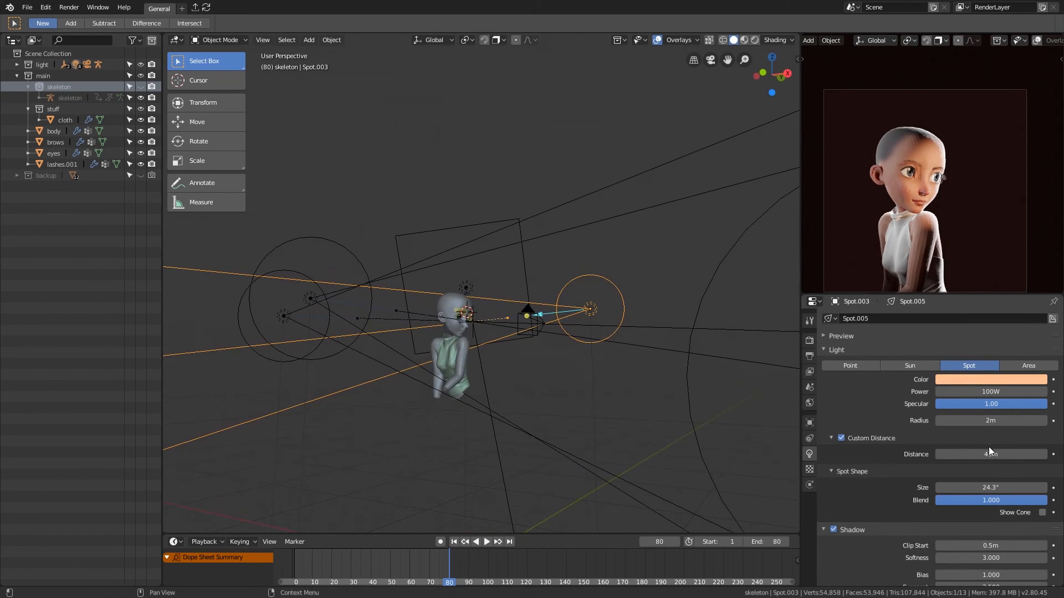
Fine-tune the Spot.003 spotlight's settings while checking the rendered view, and save the file.
scroll(986, 465, "down", 4)
scroll(989, 435, "up", 2)
left_click_drag(989, 433, 1001, 438)
middle_click_drag(640, 416, 628, 406)
key("ctrl+s")
middle_click_drag(628, 311, 557, 367)
left_click_drag(988, 433, 1011, 437)
middle_click_drag(507, 482, 581, 429, "shift")
Open the spotlight's nodes in the shader editor and give its Emission node a pale cyan color and Strength 5000.
key("shift+F3")
middle_click_drag(494, 150, 551, 202)
scroll(506, 327, "up", 1)
left_click(506, 331)
left_click_drag(502, 347, 495, 408)
left_click(502, 349)
type("5000")
key("Return")
Change the shader editor back to the 3D viewport and save the file.
middle_click_drag(543, 289, 527, 295)
scroll(920, 324, "up", 3)
mouse_move(971, 449)
middle_mouse_down()
mouse_move(971, 406)
mouse_move(963, 449)
middle_mouse_up()
left_click(878, 349)
left_click(877, 335)
left_click(952, 334)
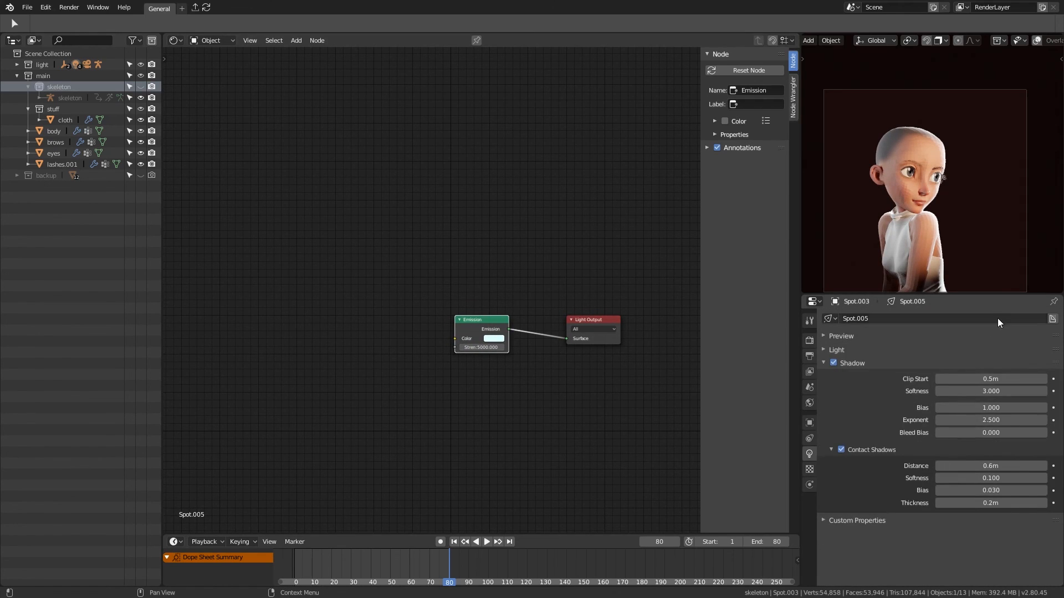
key("shift+F5")
key("ctrl+s")
Select the Spot.000 spotlight in the top view and give it a light pink color.
middle_click_drag(578, 326, 590, 368, "shift")
right_click(368, 379)
middle_click_drag(582, 300, 587, 341)
key("KP_7")
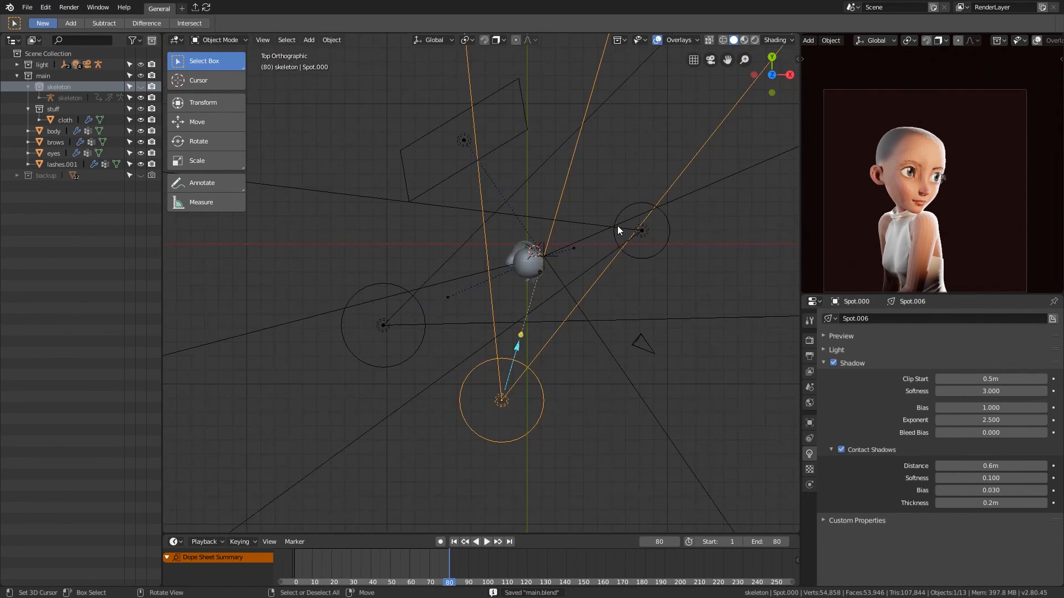
middle_click_drag(619, 212, 598, 240, "shift")
left_click(857, 349)
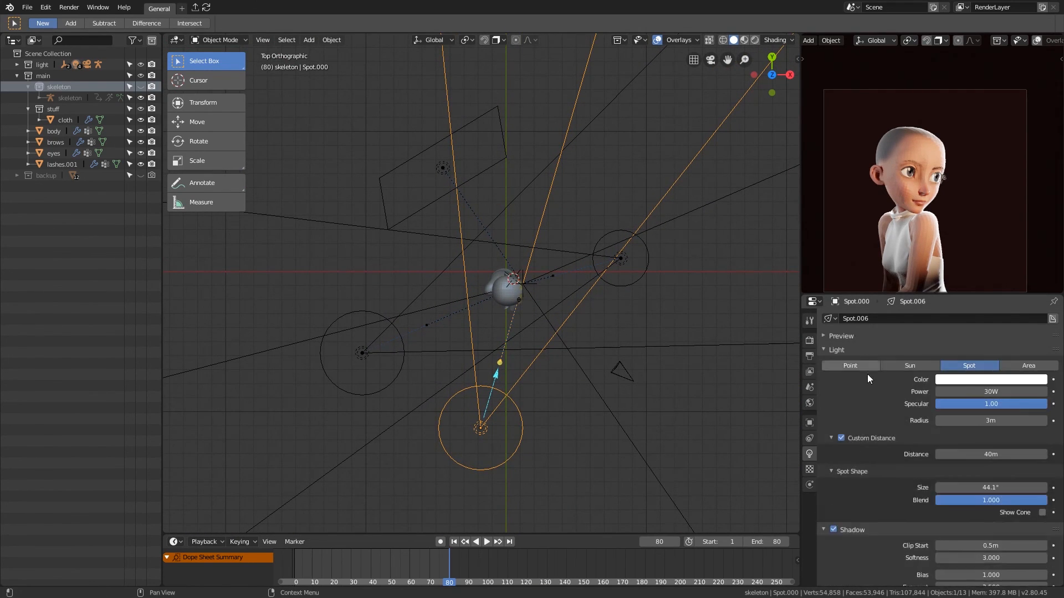
left_click(991, 379)
left_click_drag(1004, 294, 1000, 278)
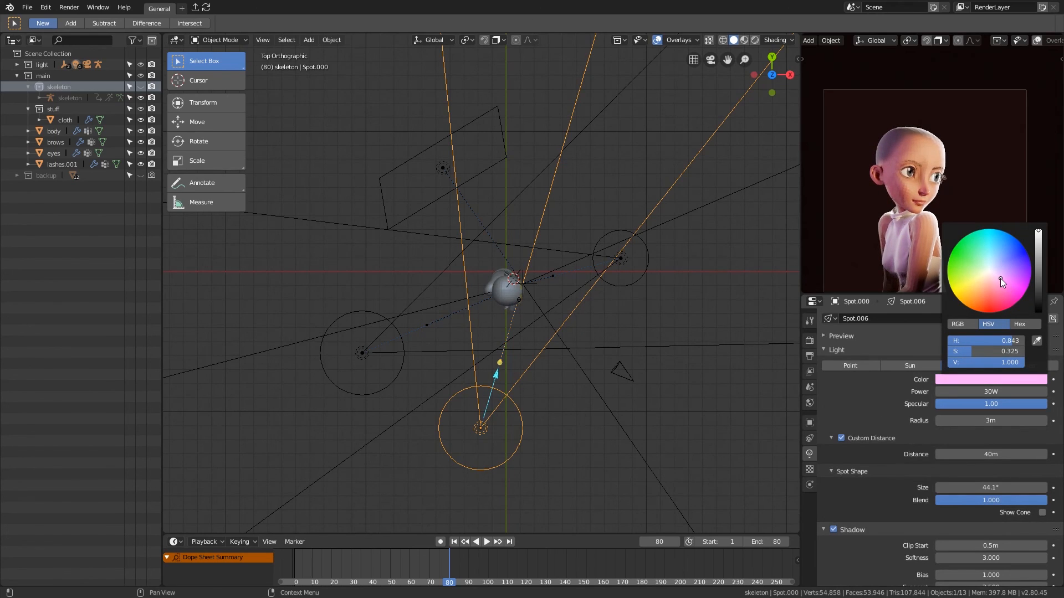
left_click(357, 399)
Copy the pink color of Spot.000 to the Spot.001 spotlight and set that light's power to 80 W.
right_click(478, 427)
key("ctrl+c")
right_click(363, 353)
key("ctrl+v")
middle_click_drag(684, 453, 686, 462, "shift")
double_click(993, 392)
type("80")
key("Return")
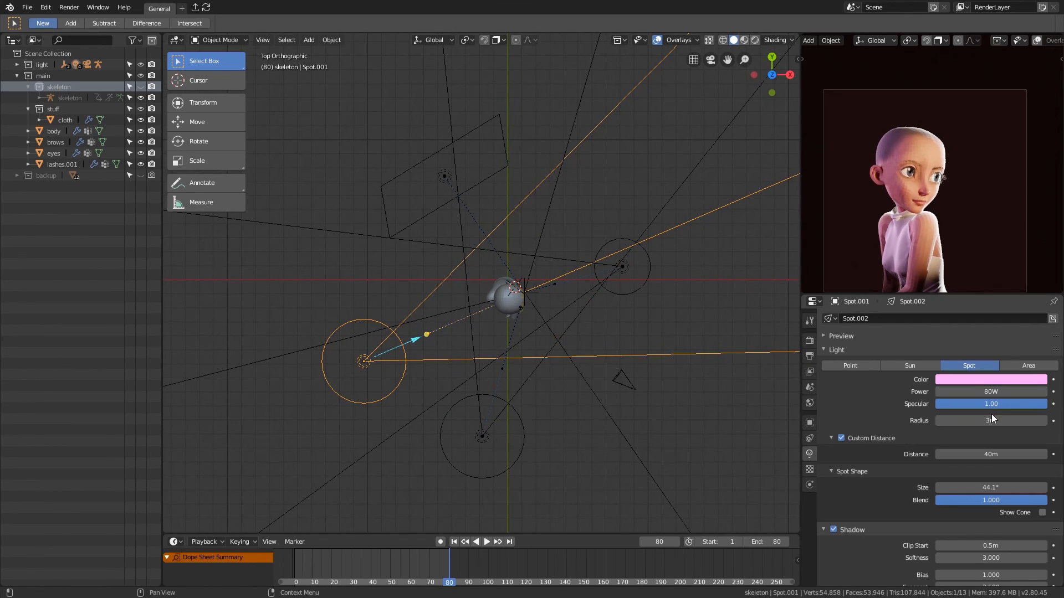
Replace the pink color of the Spot.001 spotlight with a pale cyan tint.
middle_click_drag(903, 100, 900, 98, "shift")
left_click(985, 384)
left_click(992, 261)
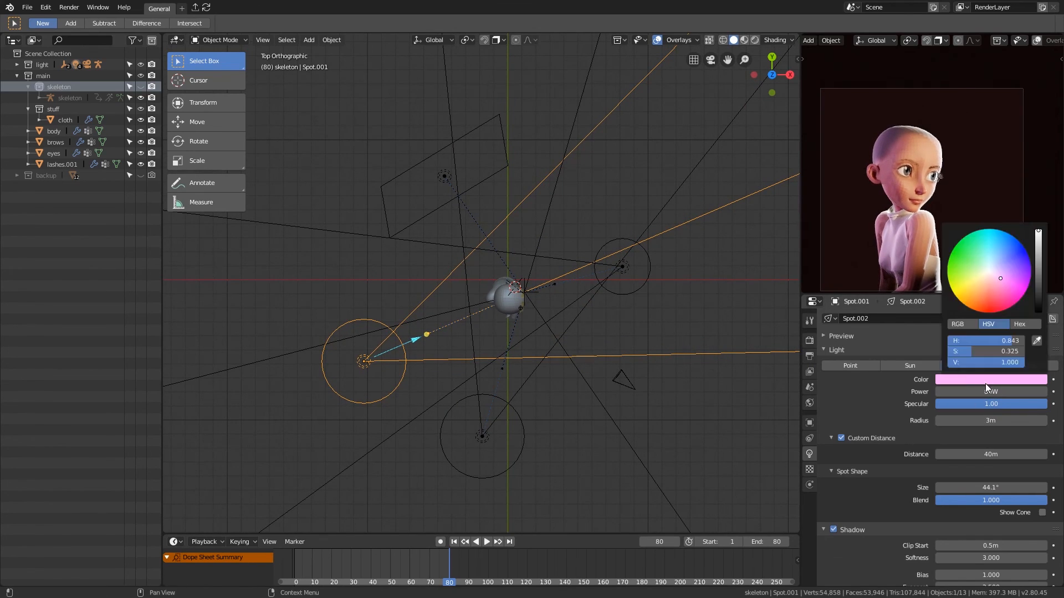
Select the Spot.000 spotlight in the top view, change its color to a pale mint green, and save the file.
left_click(482, 436)
left_click(989, 380)
left_click(985, 266)
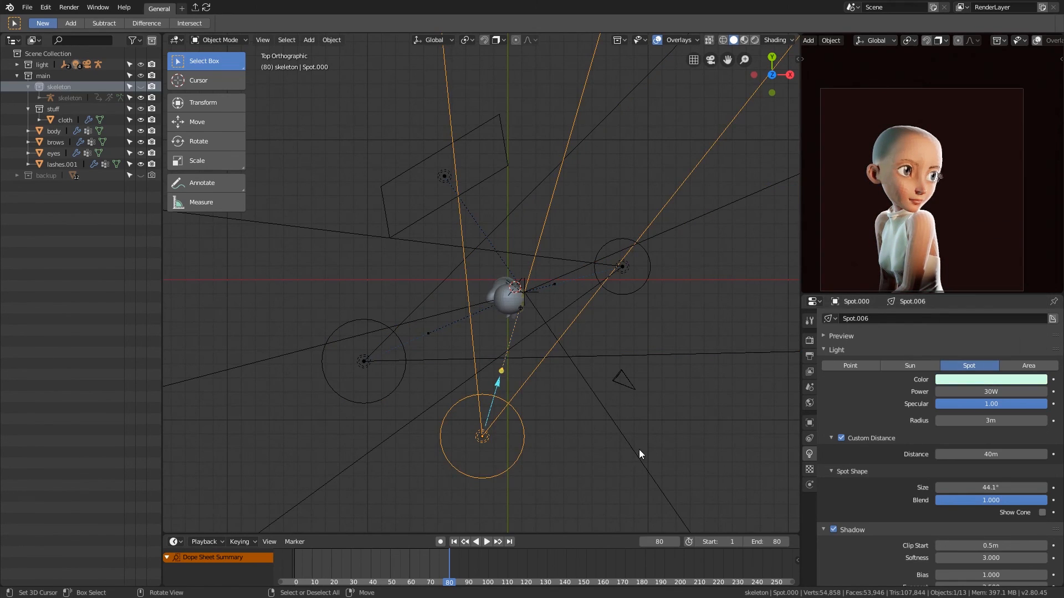
middle_click_drag(640, 450, 606, 455, "shift")
key("ctrl+s")
Inspect the character's face up close in the rendered preview and switch the render engine from Eevee to Cycles.
scroll(936, 189, "up", 4)
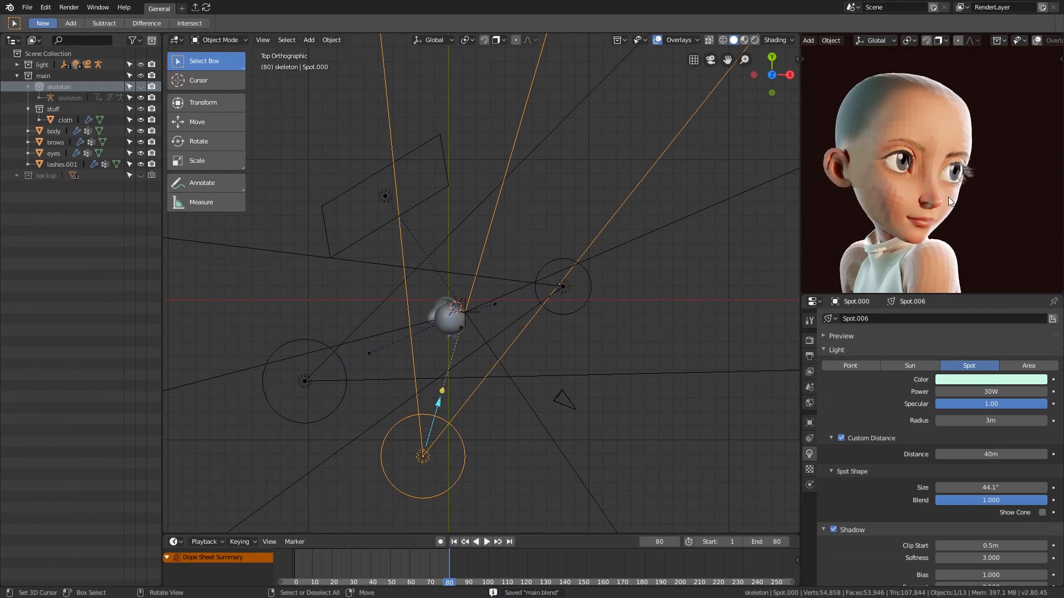
scroll(960, 205, "up", 5)
scroll(1020, 148, "down", 5)
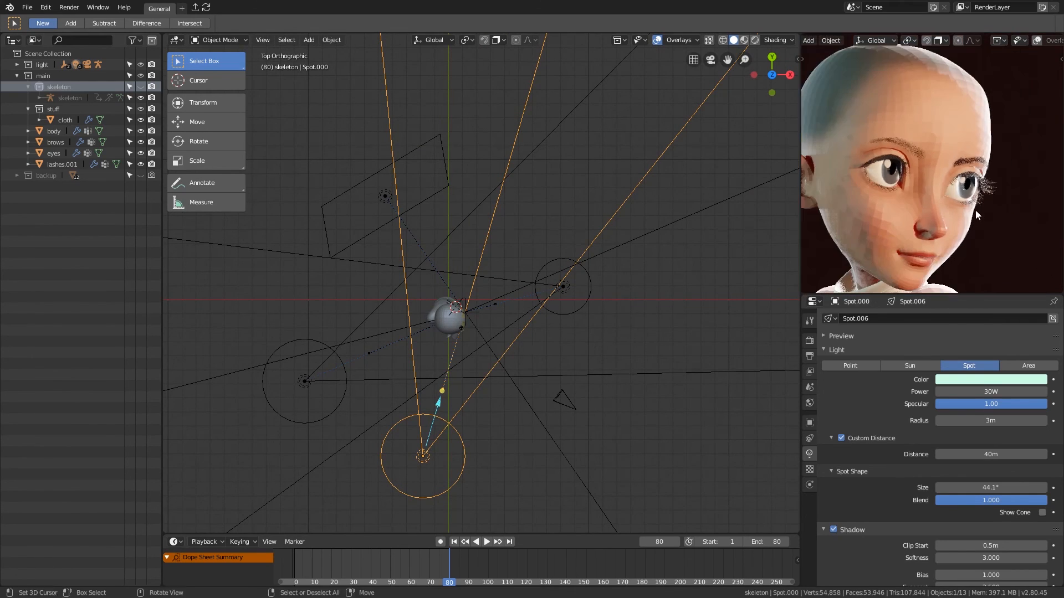
left_click(809, 341)
left_click(958, 320)
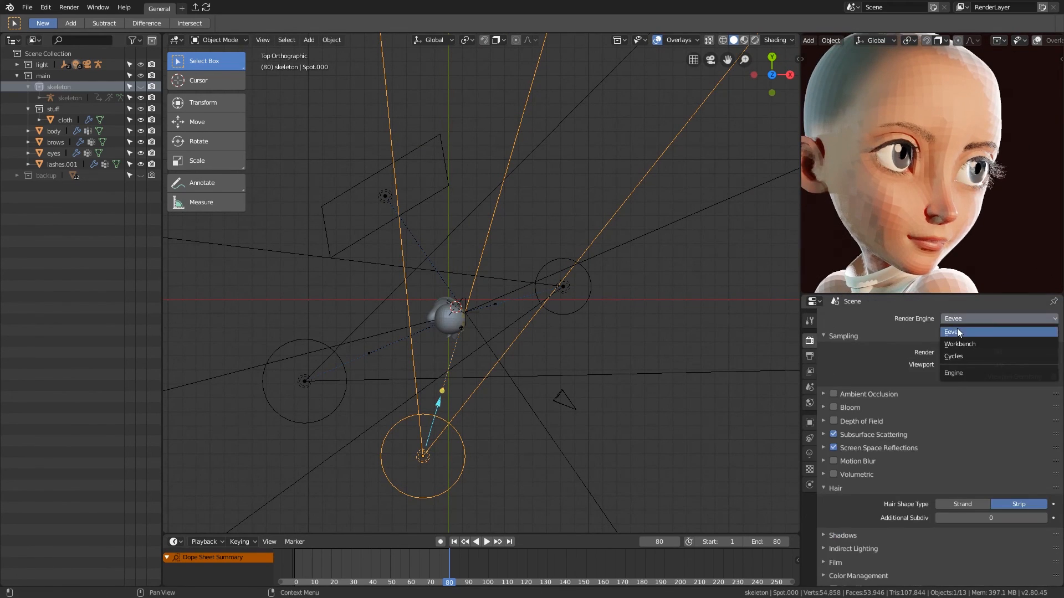
left_click(953, 356)
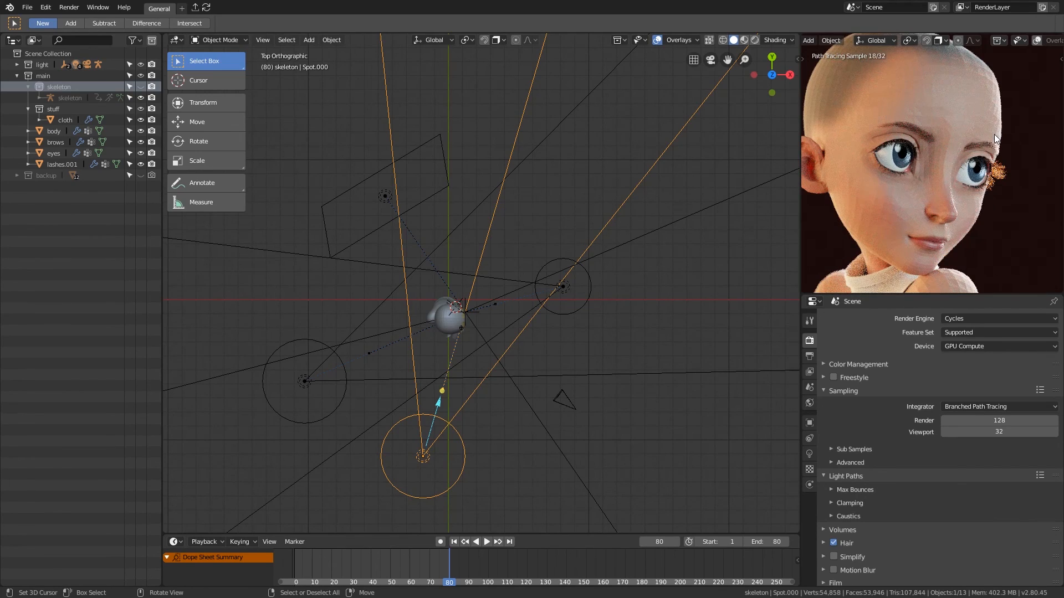
scroll(987, 134, "down", 3)
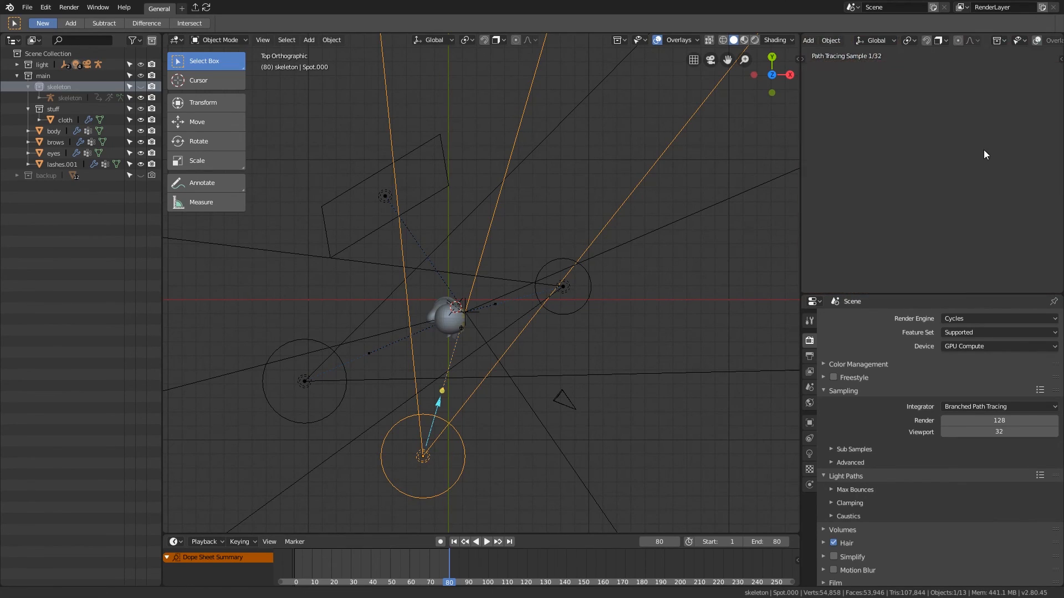